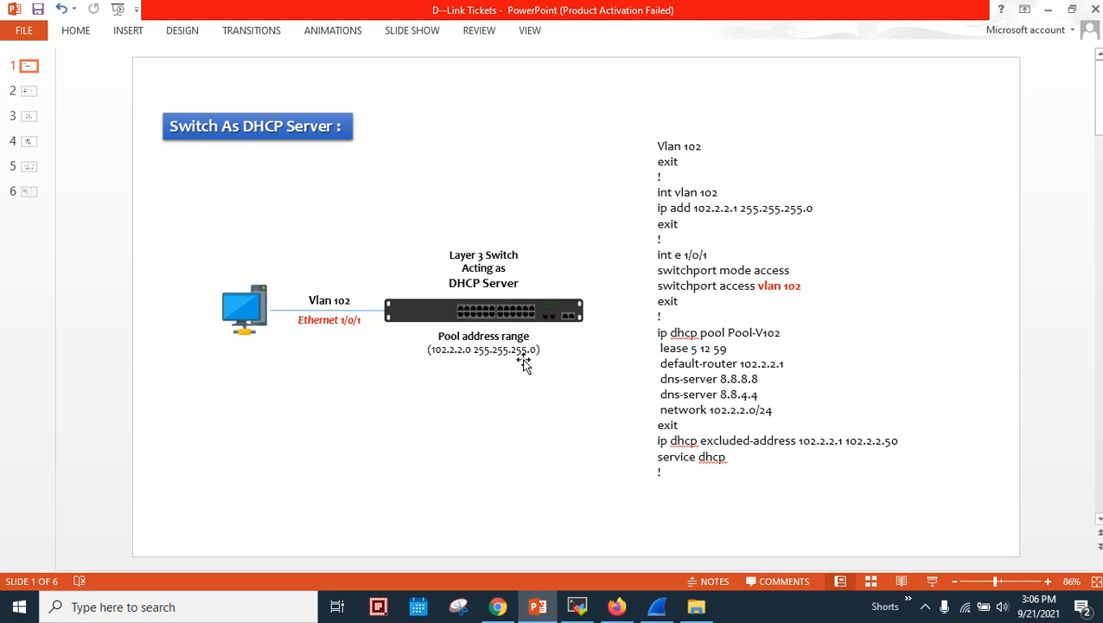
- Switch to Firefox, log in to the switch at 10.90.90.90 with the prefilled credentials, and expand DHCP under Management
left_click(617, 607)
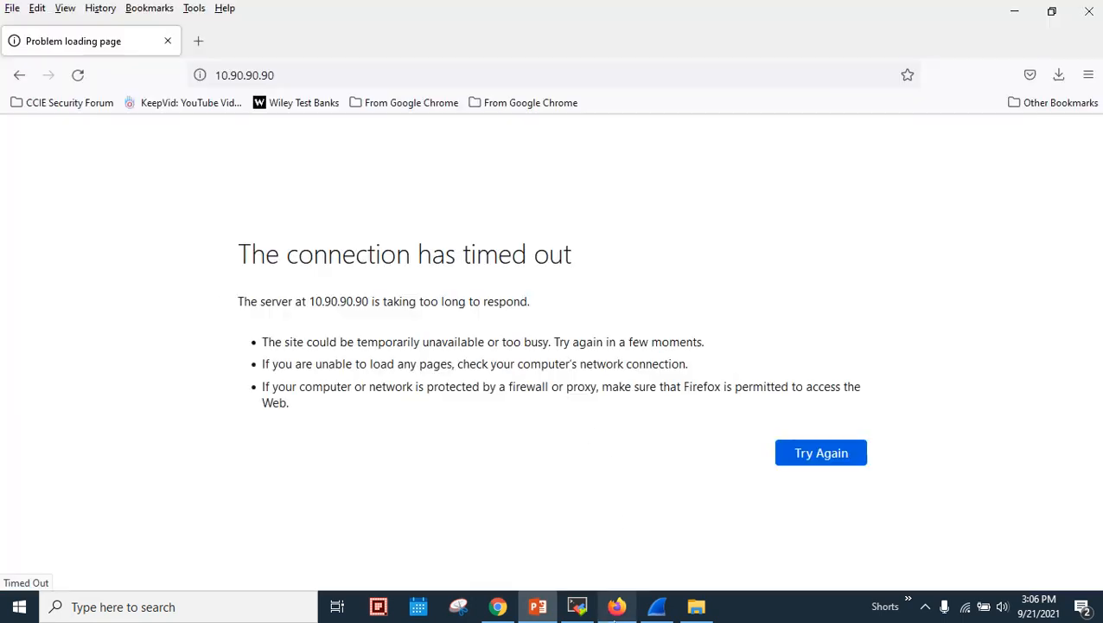
left_click(299, 78)
key("Return")
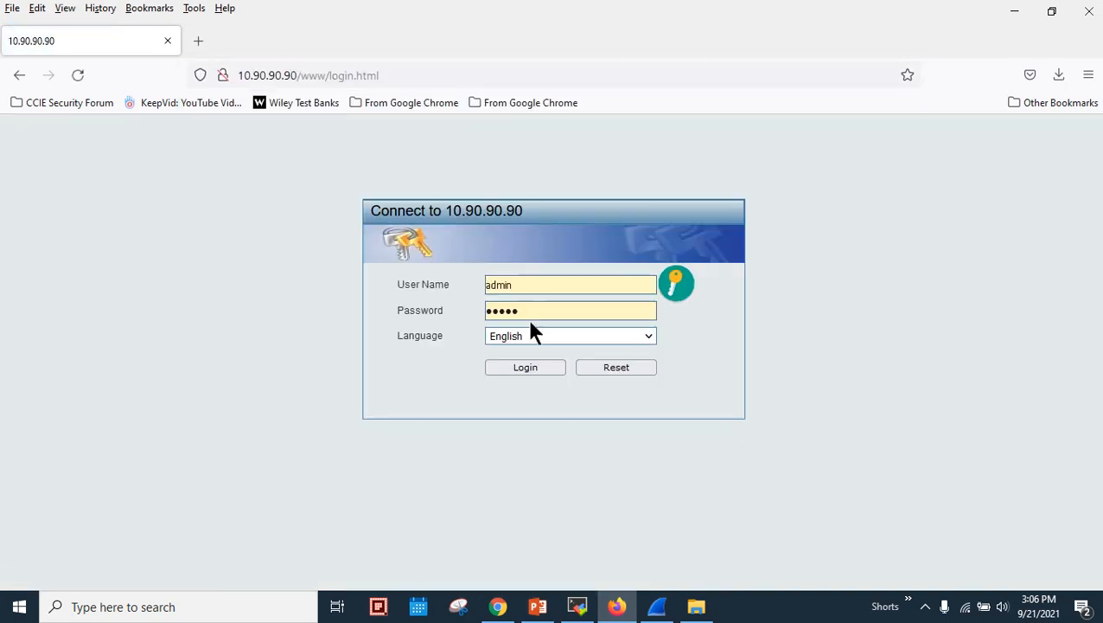
left_click(526, 370)
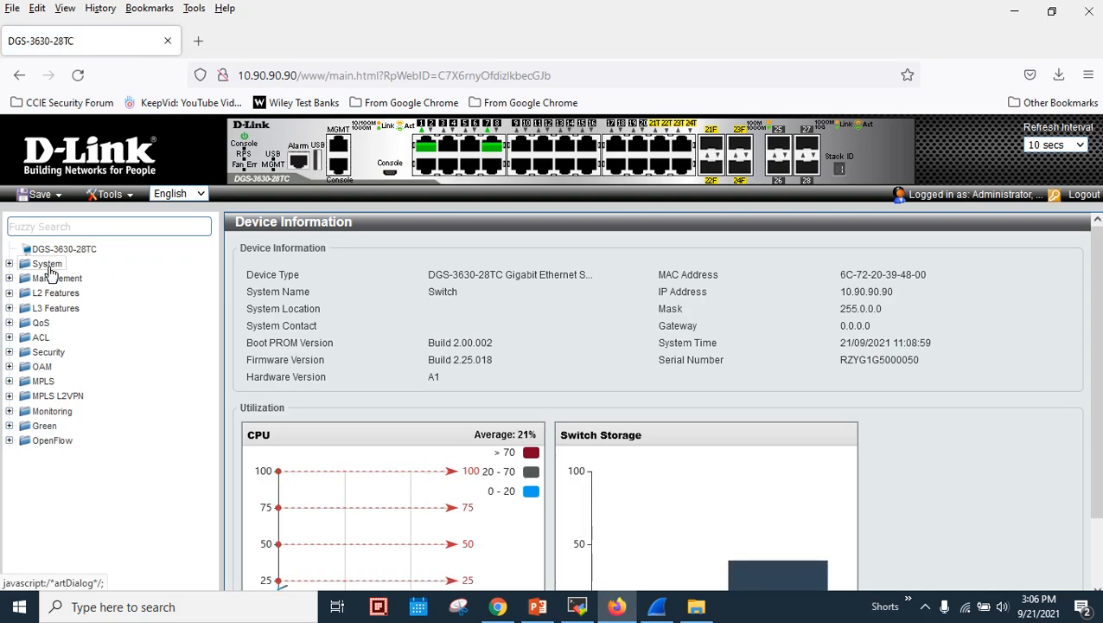
left_click(55, 278)
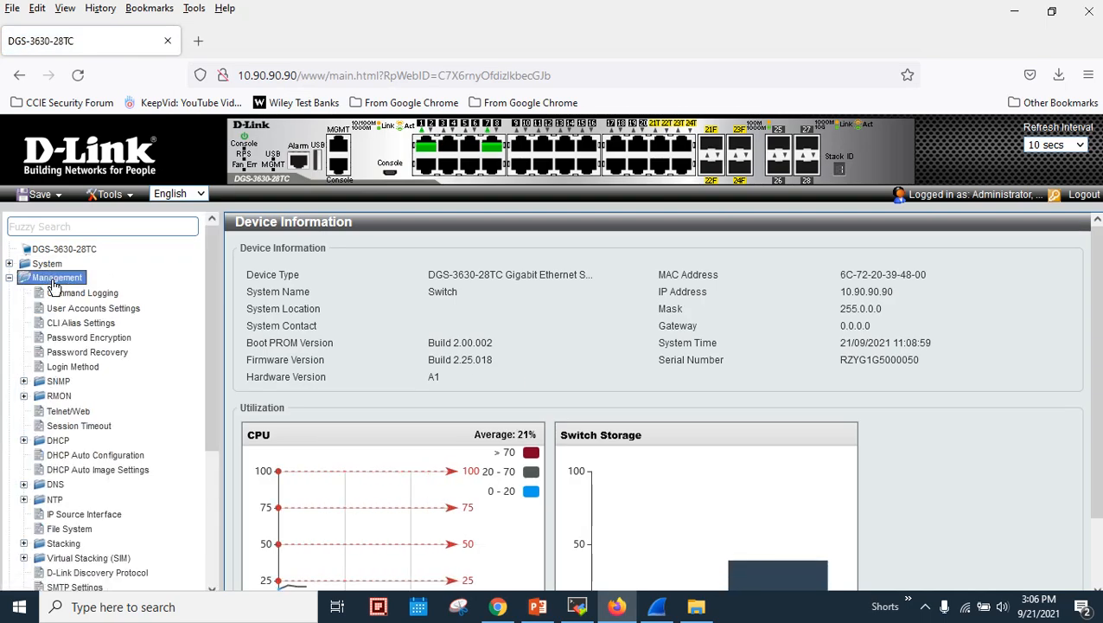
left_click(53, 441)
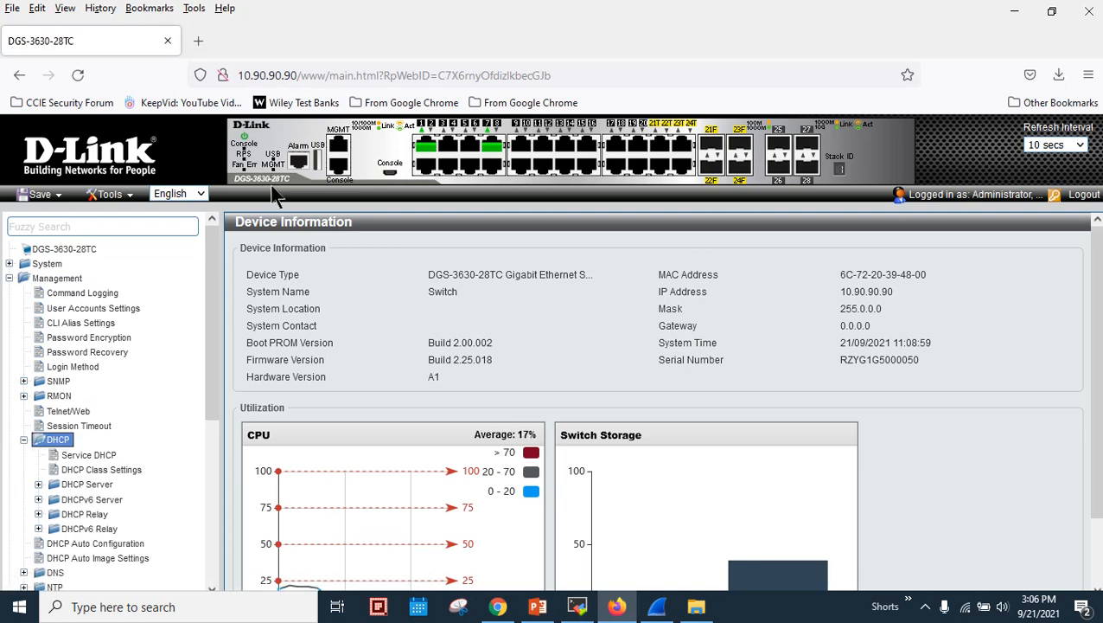
- Copy the Device Type text from Device Information and paste it onto the PowerPoint slide below the switch diagram
left_click_drag(429, 275, 588, 270)
right_click(581, 271)
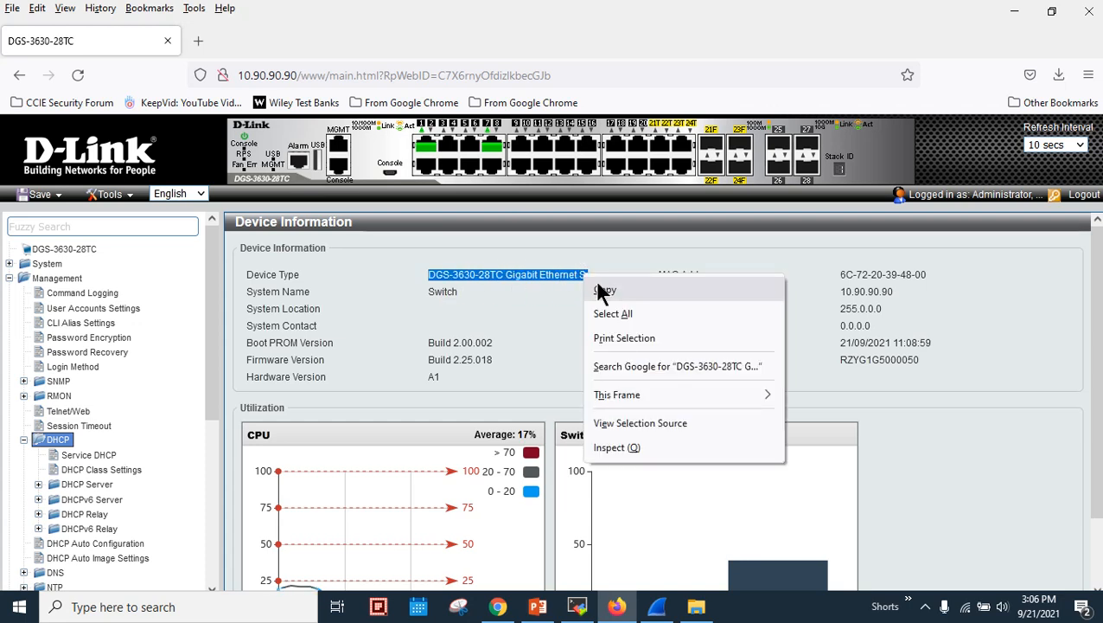
left_click(601, 291)
left_click(537, 606)
right_click(364, 397)
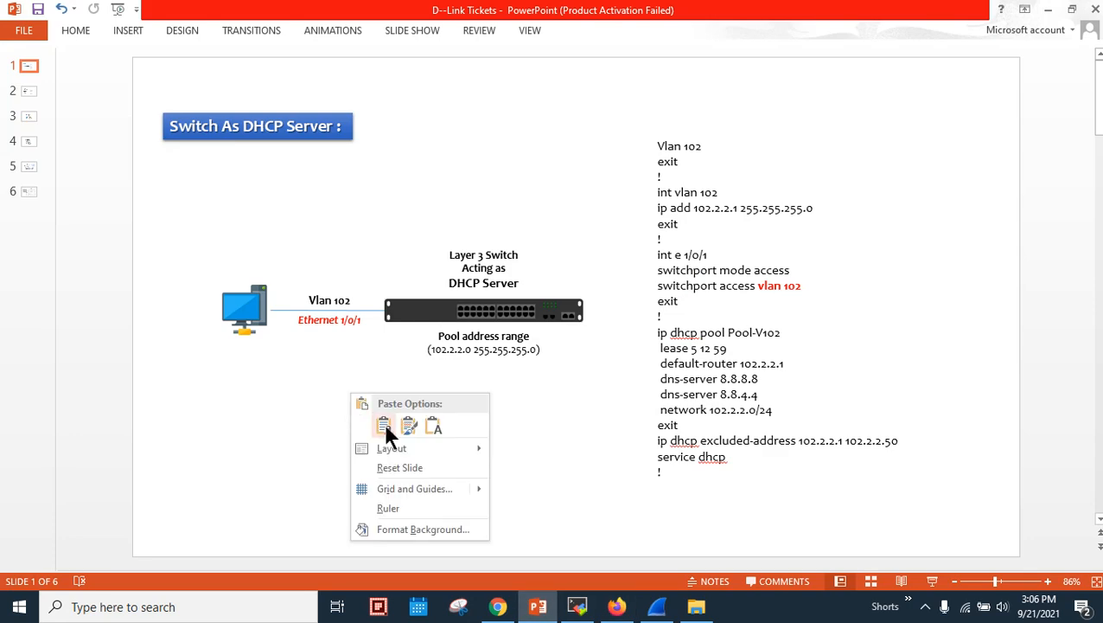
left_click(386, 422)
left_click_drag(596, 318, 454, 449)
- Complete the pasted label as "DGS-3630-28TC Gigabit Ethernet Switch" and reposition it beneath the diagram
left_click(578, 432)
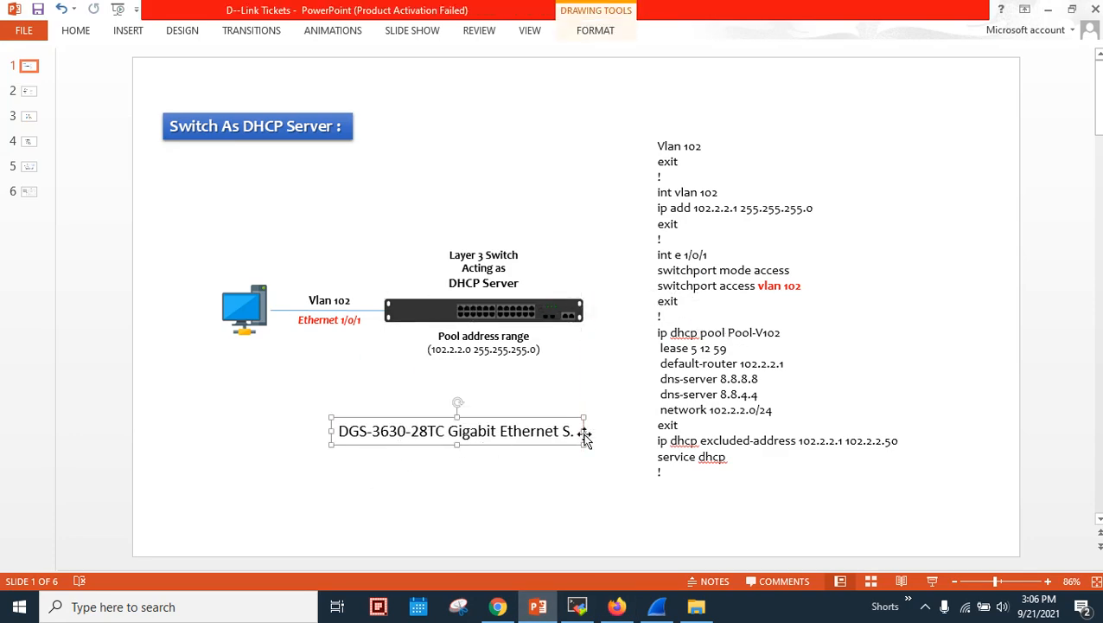
key("BackSpace")
mouse_move(697, 608)
type("witch.")
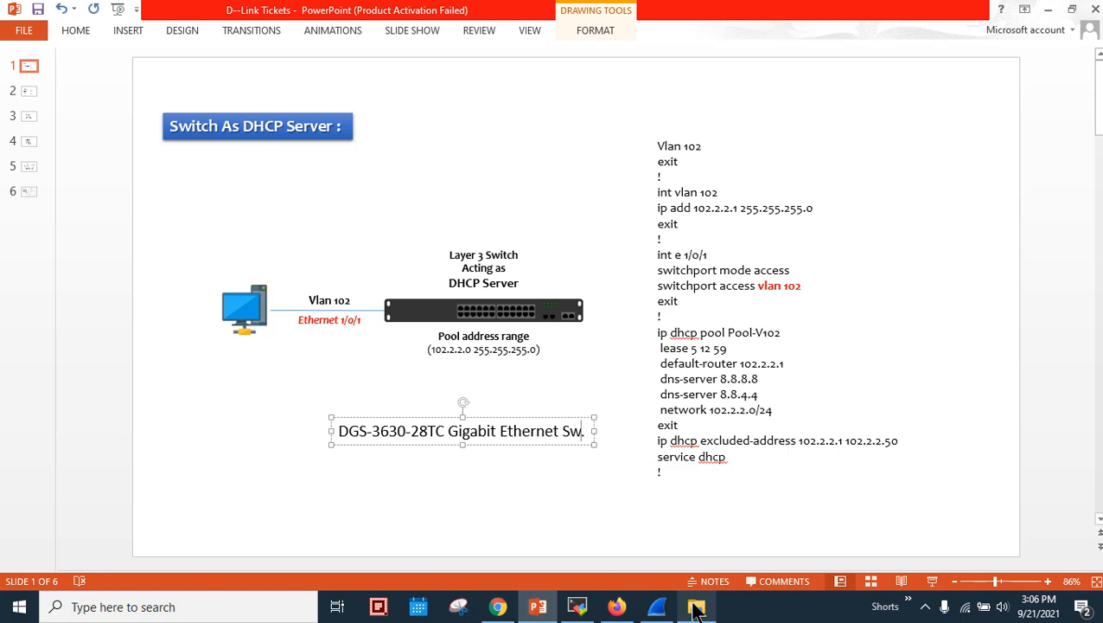
key("BackSpace")
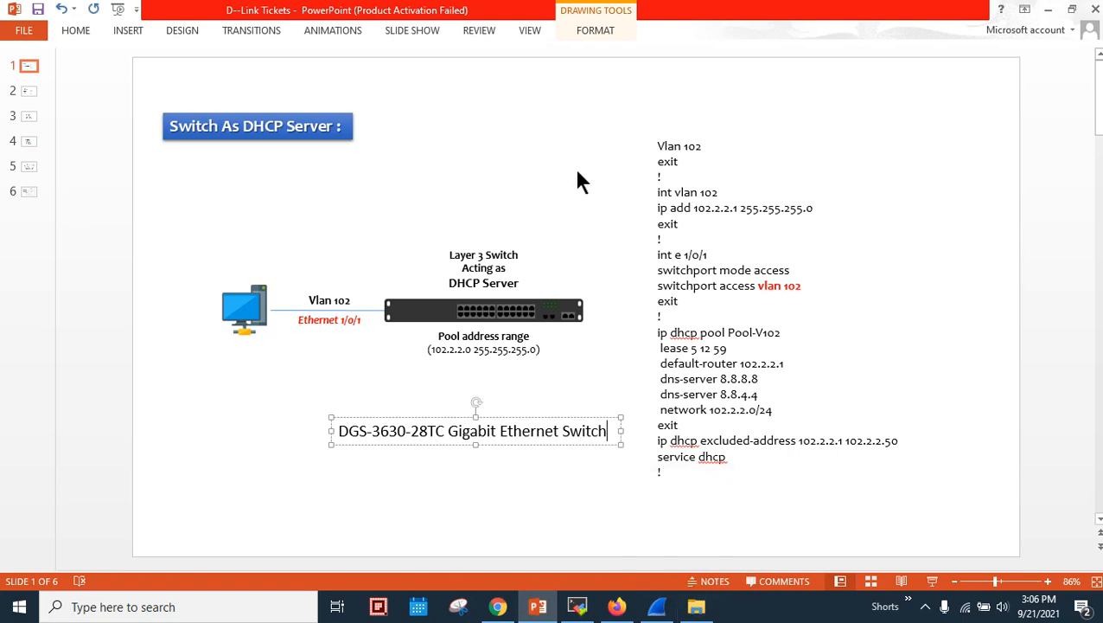
left_click_drag(503, 445, 428, 440)
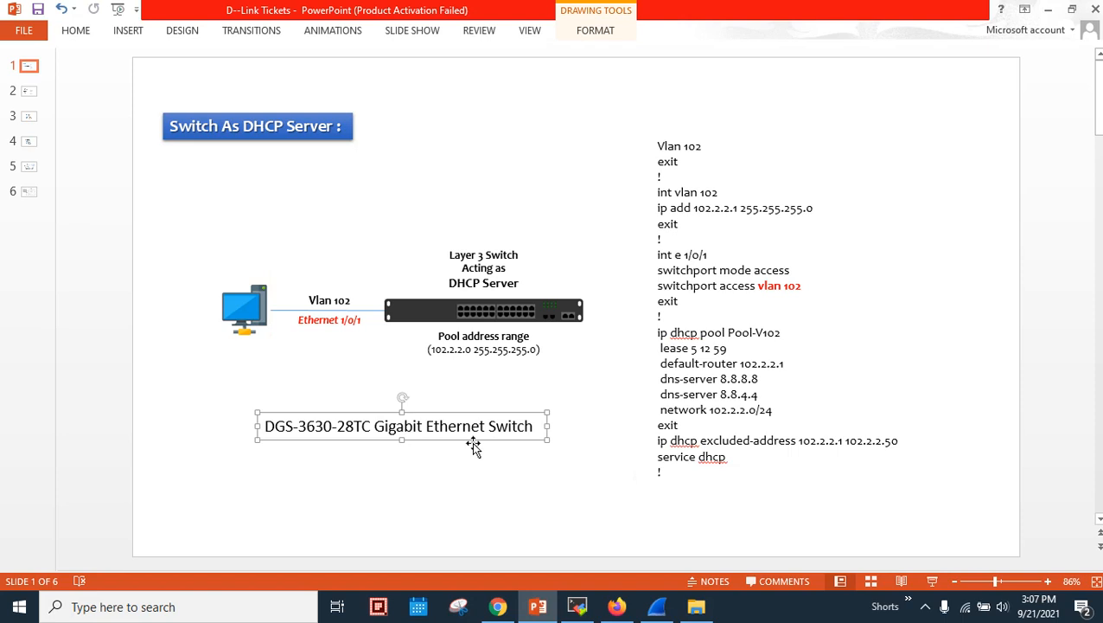
- Switch back to Firefox and examine the DHCP entries under Management in the switch's navigation tree
key("alt+Tab")
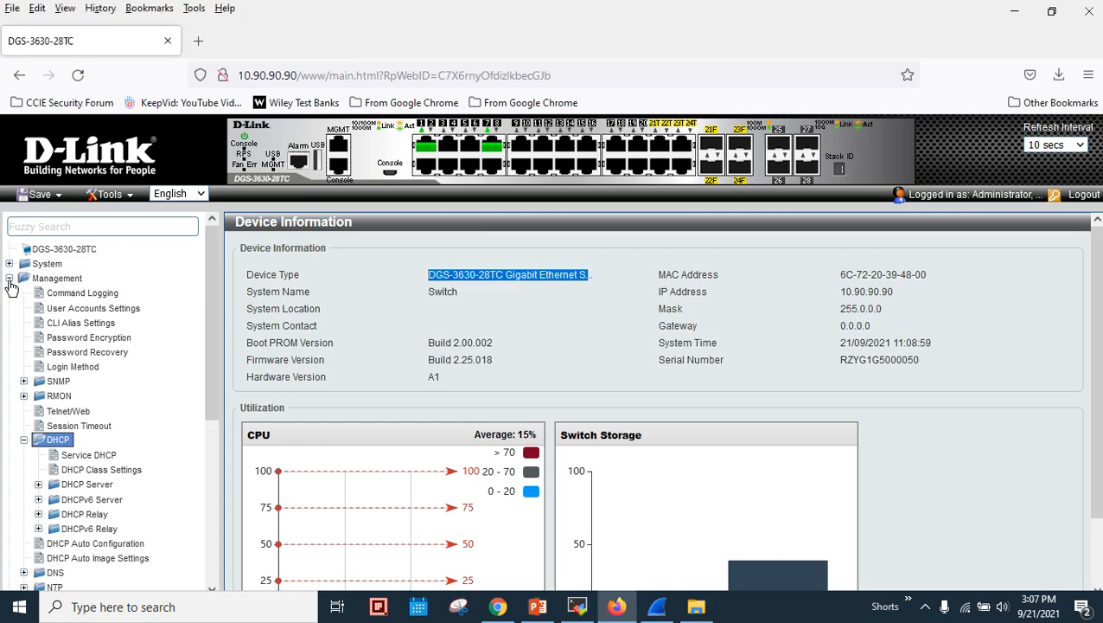
double_click(52, 281)
double_click(52, 282)
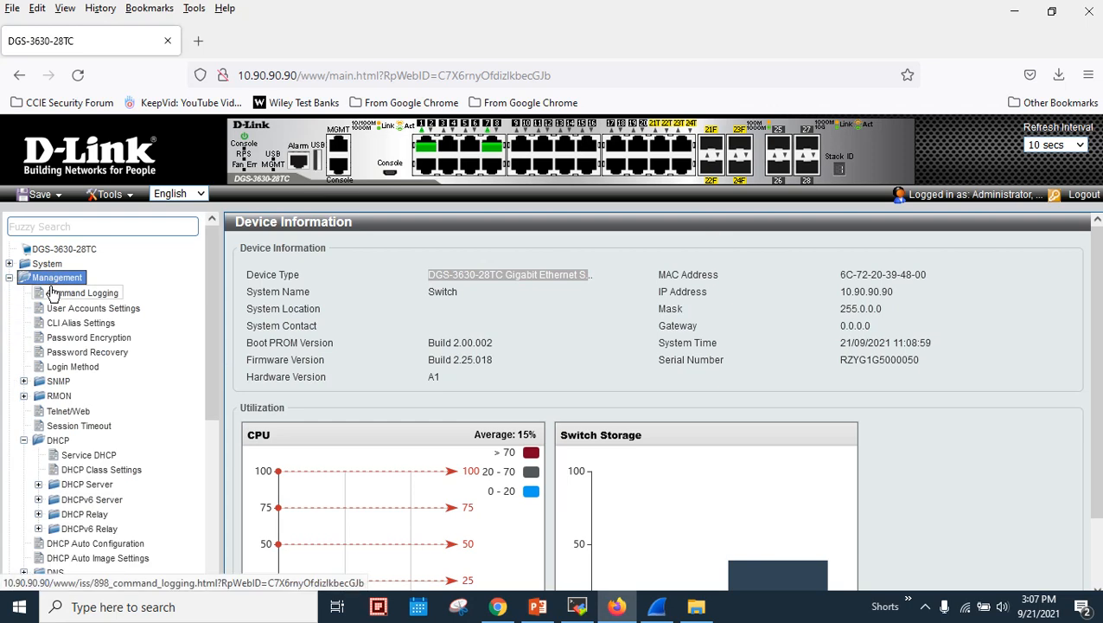
left_click(59, 441)
double_click(63, 444)
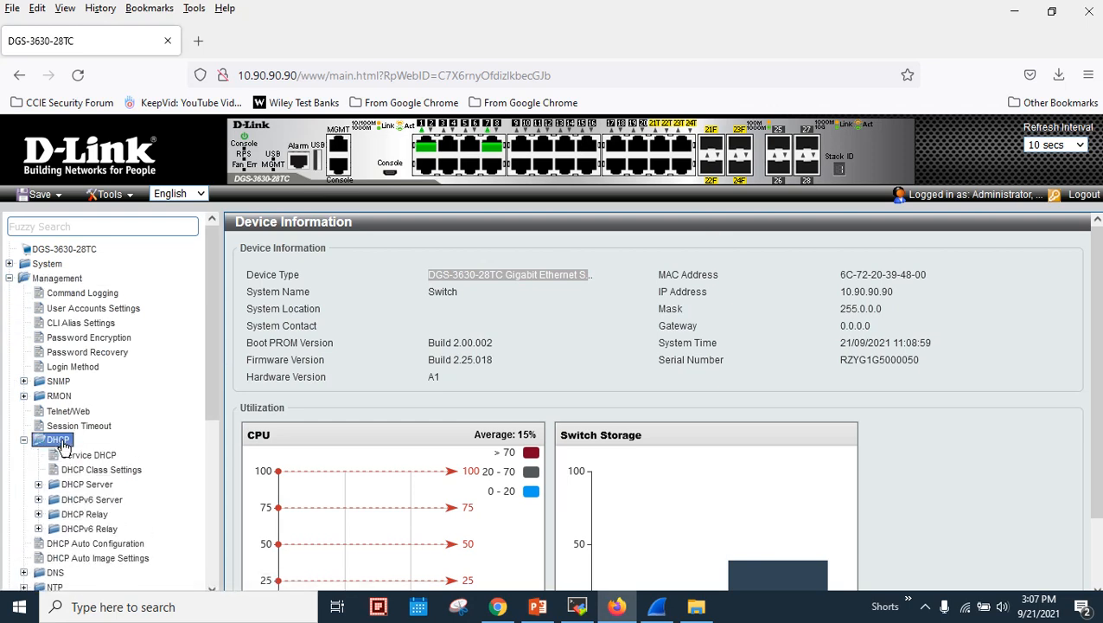
left_click_drag(215, 355, 205, 443)
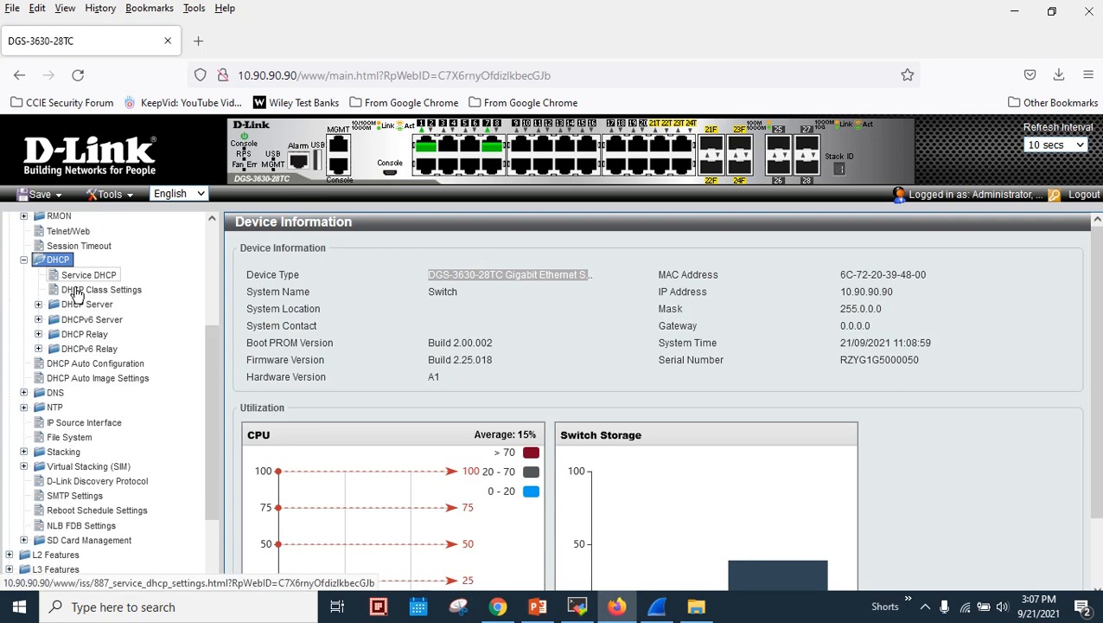
mouse_move(505, 10)
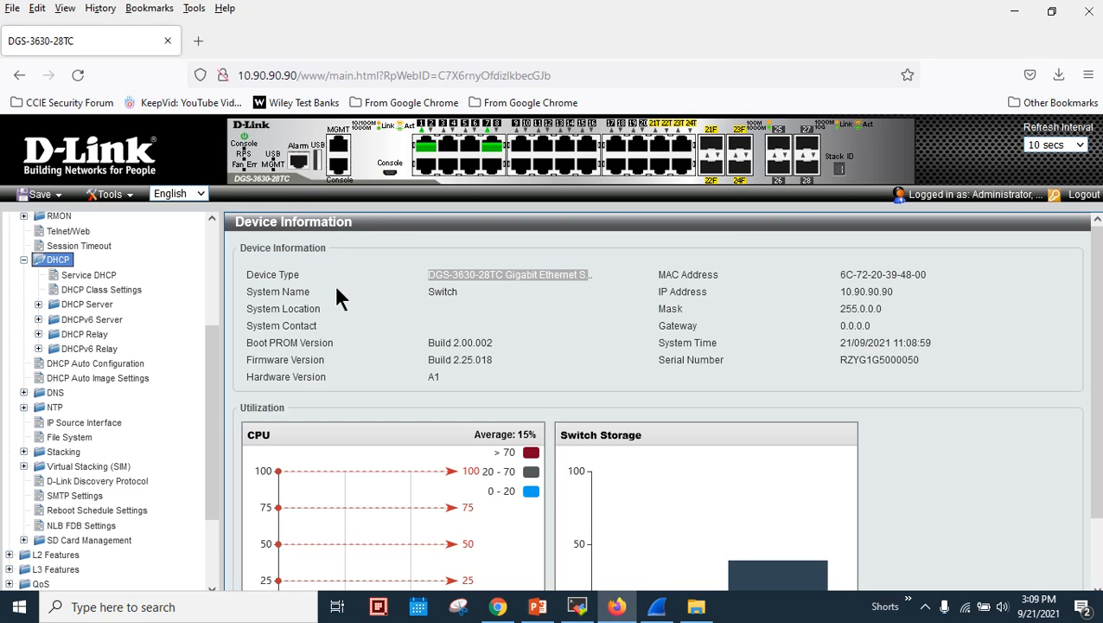
left_click_drag(211, 356, 211, 244)
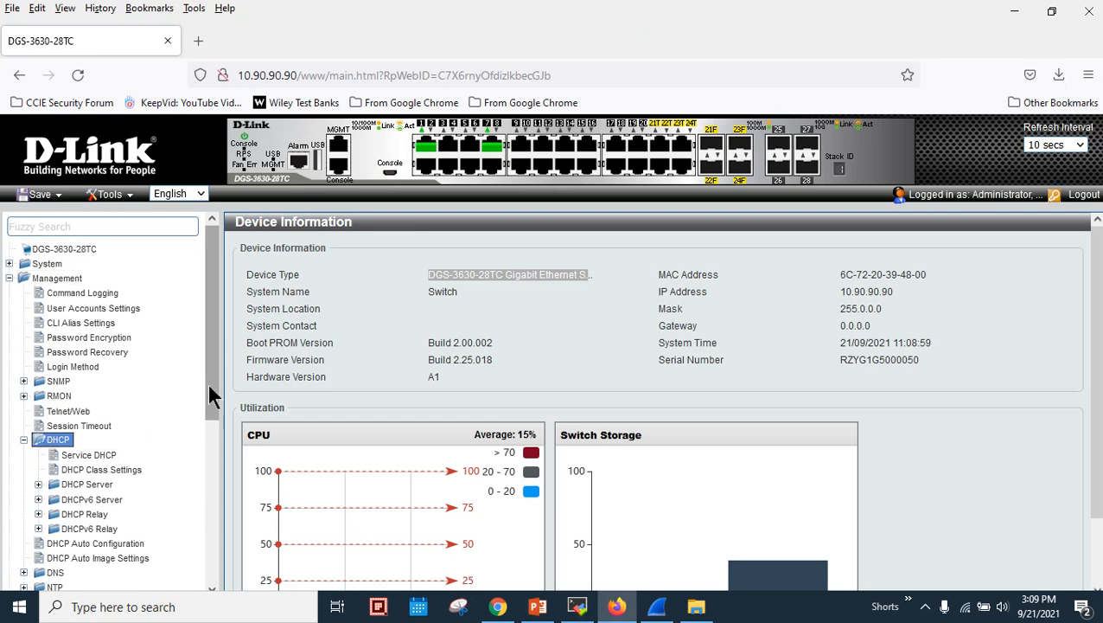
left_click_drag(210, 387, 205, 450)
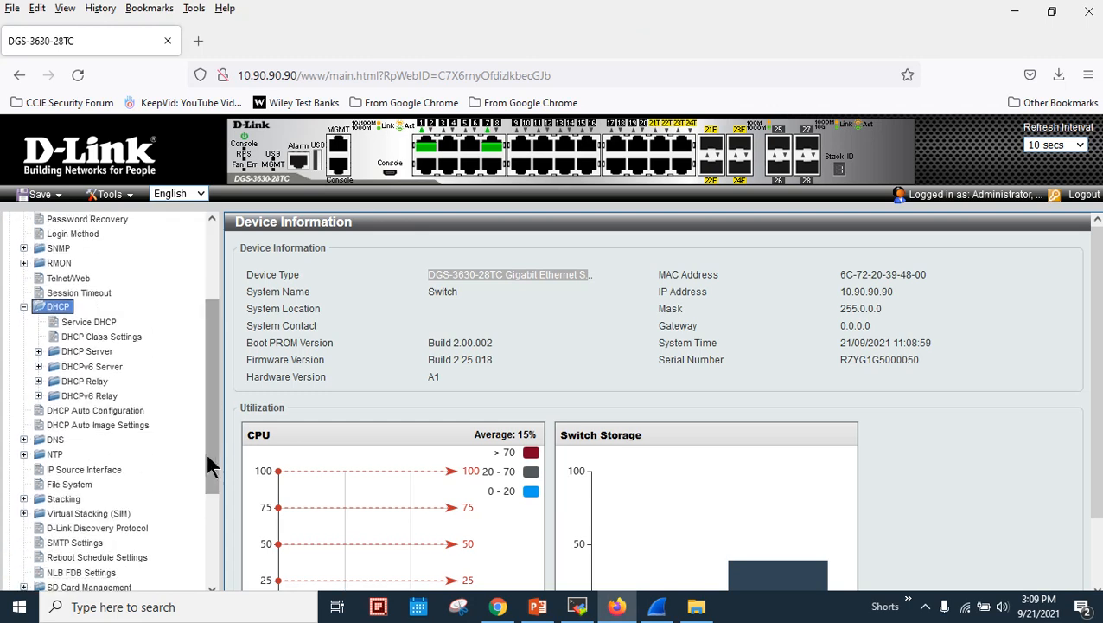
- Expand DHCP Server, view the DHCP Server Global Settings and open the DHCP Server Pool Settings page
left_click(39, 352)
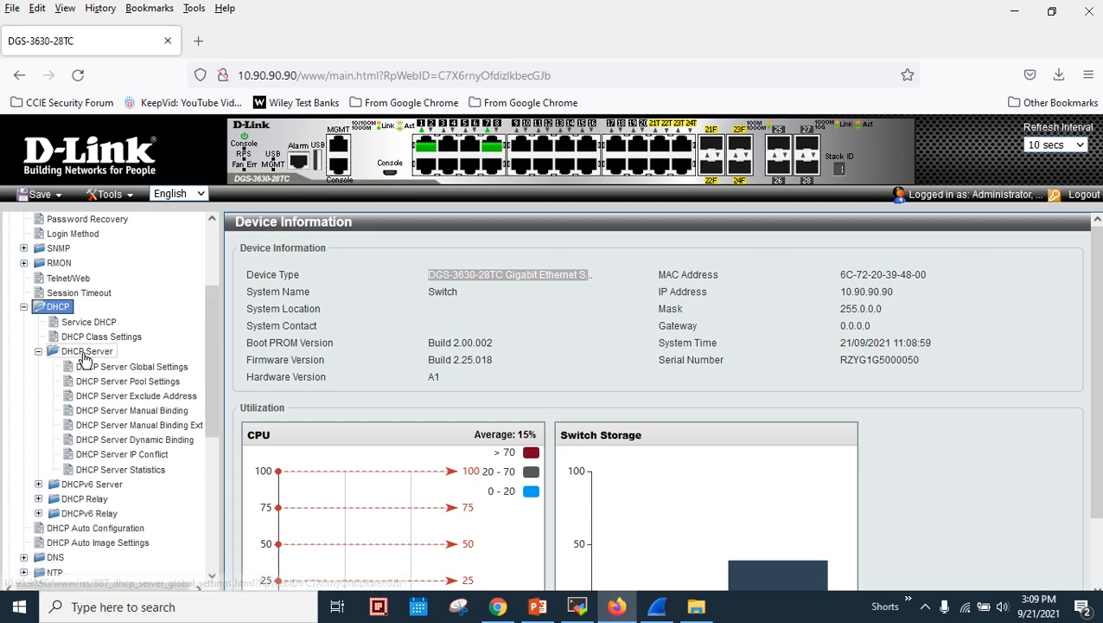
left_click(85, 351)
left_click(126, 366)
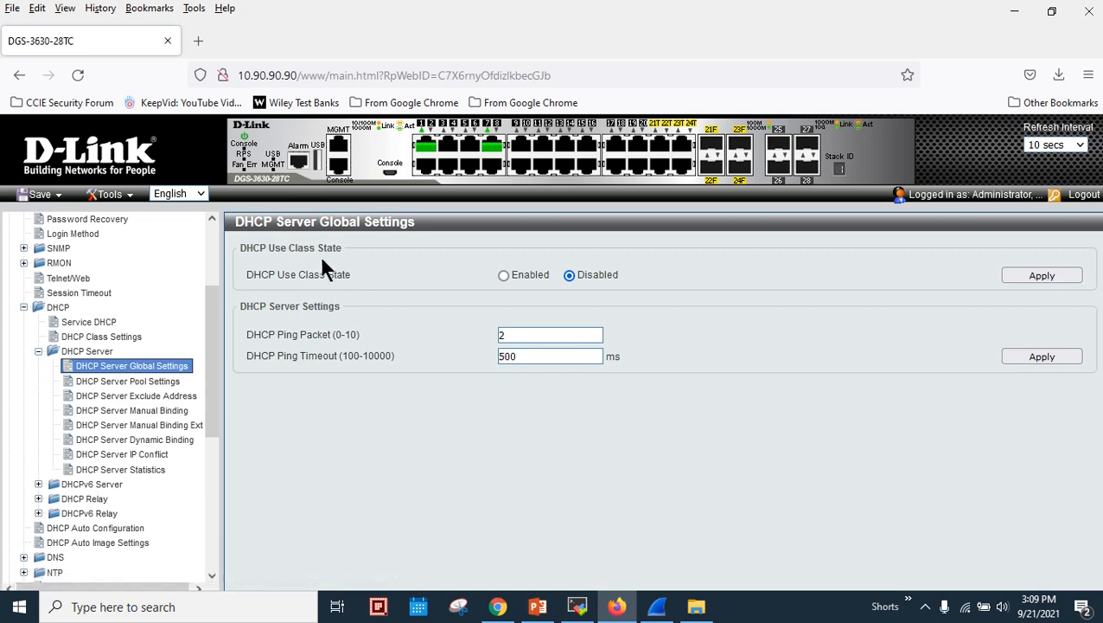
left_click(134, 382)
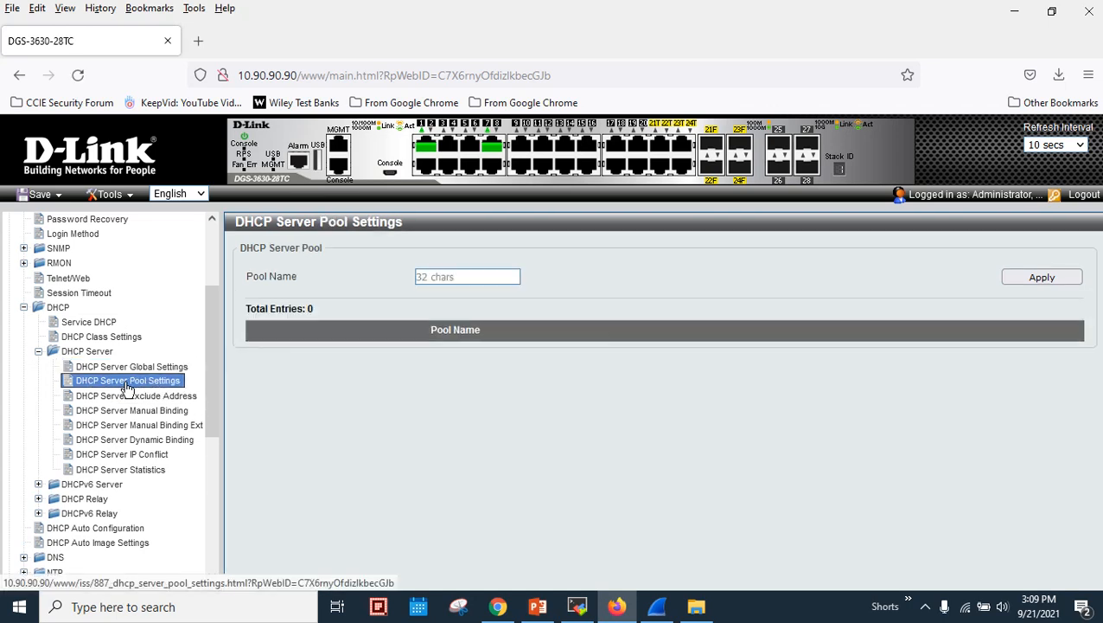
- Switch to PowerPoint and copy the pool name Pool-V102 from the slide's configuration text
left_click(439, 276)
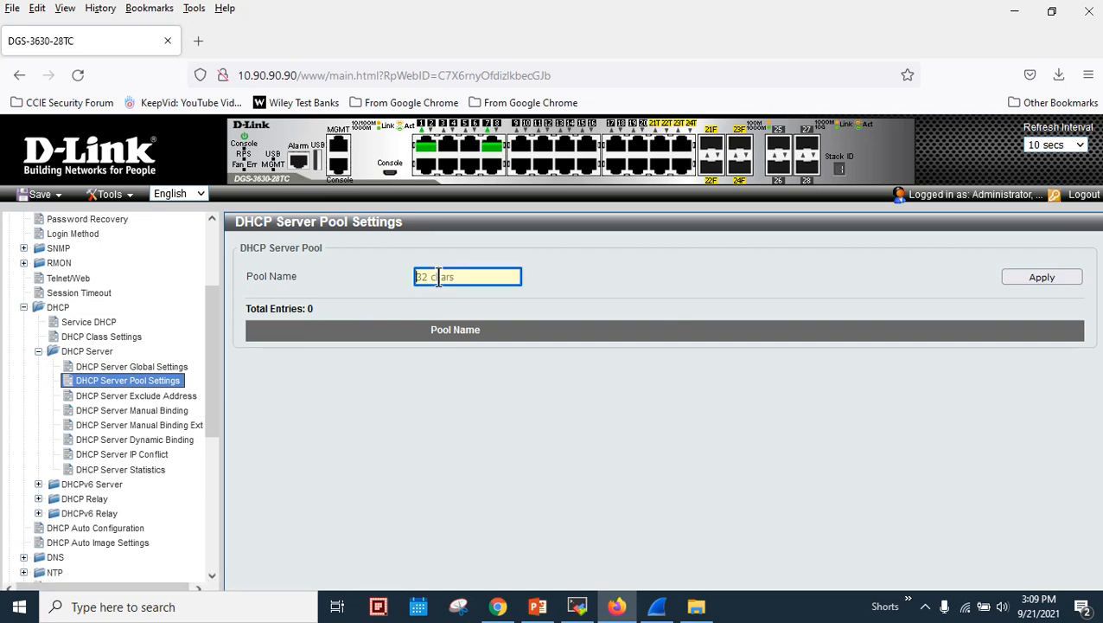
left_click(537, 606)
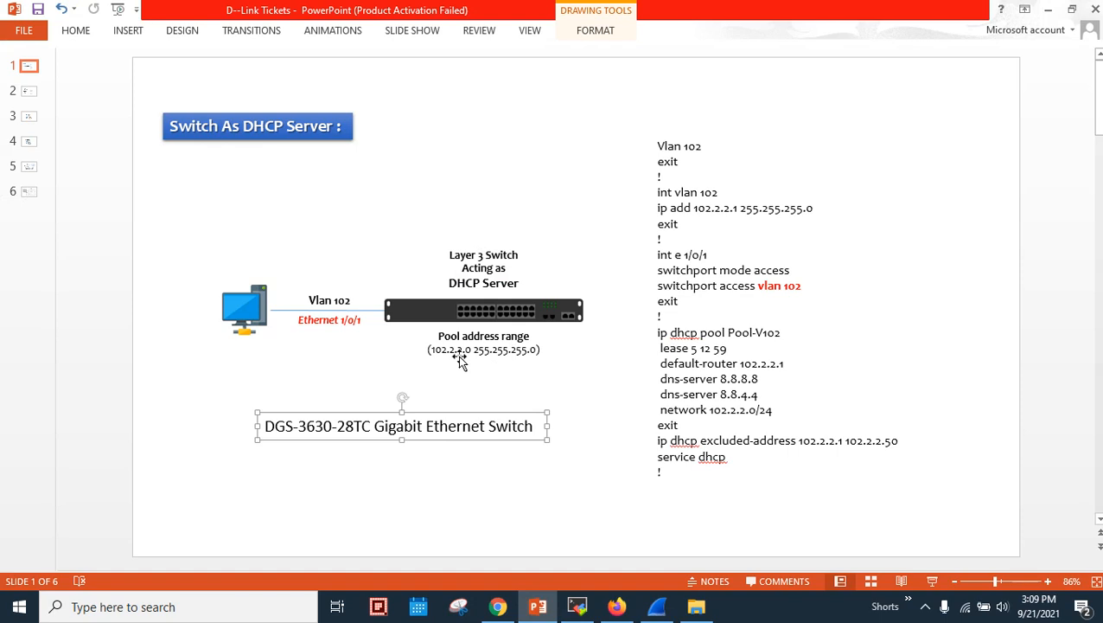
left_click_drag(733, 338, 779, 337)
right_click(770, 339)
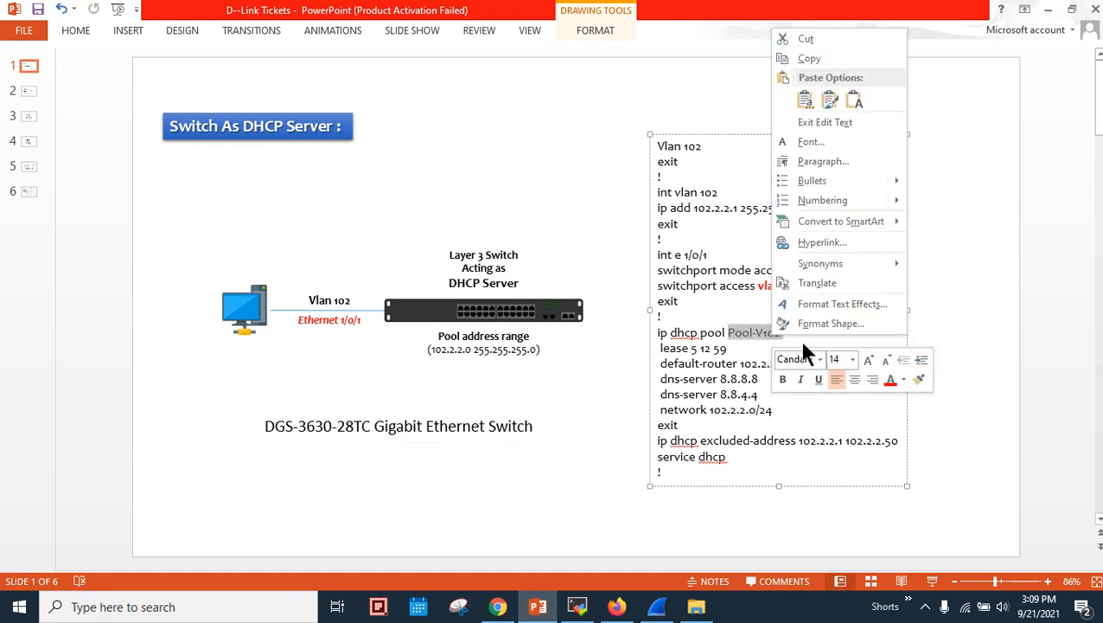
left_click(817, 58)
- Return to Firefox and create a DHCP server pool named Pool-V102
left_click(616, 606)
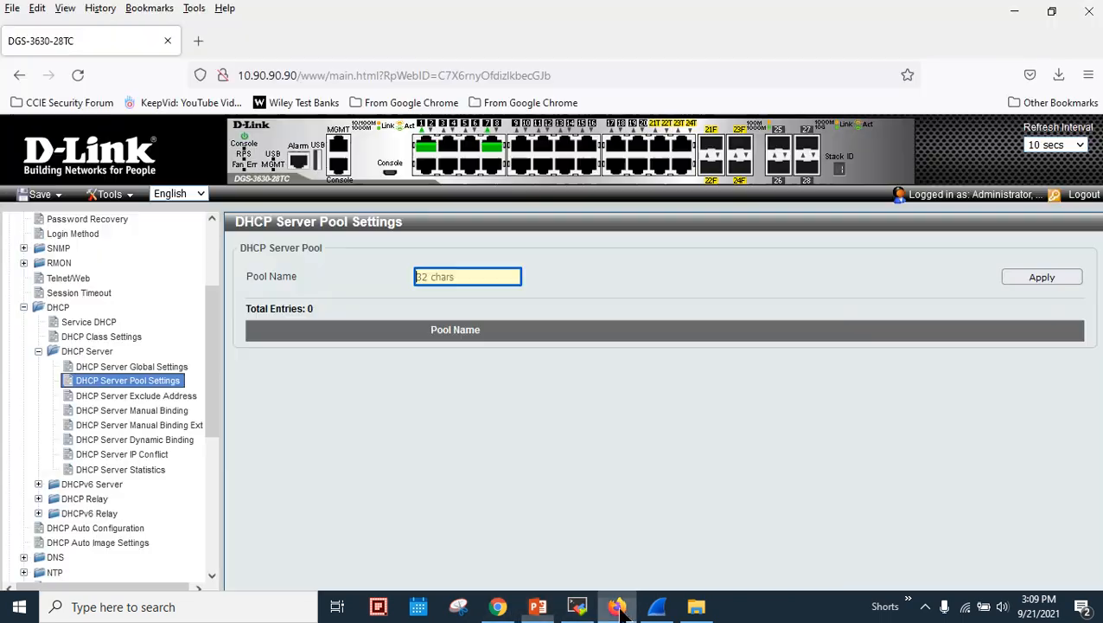
left_click(476, 279)
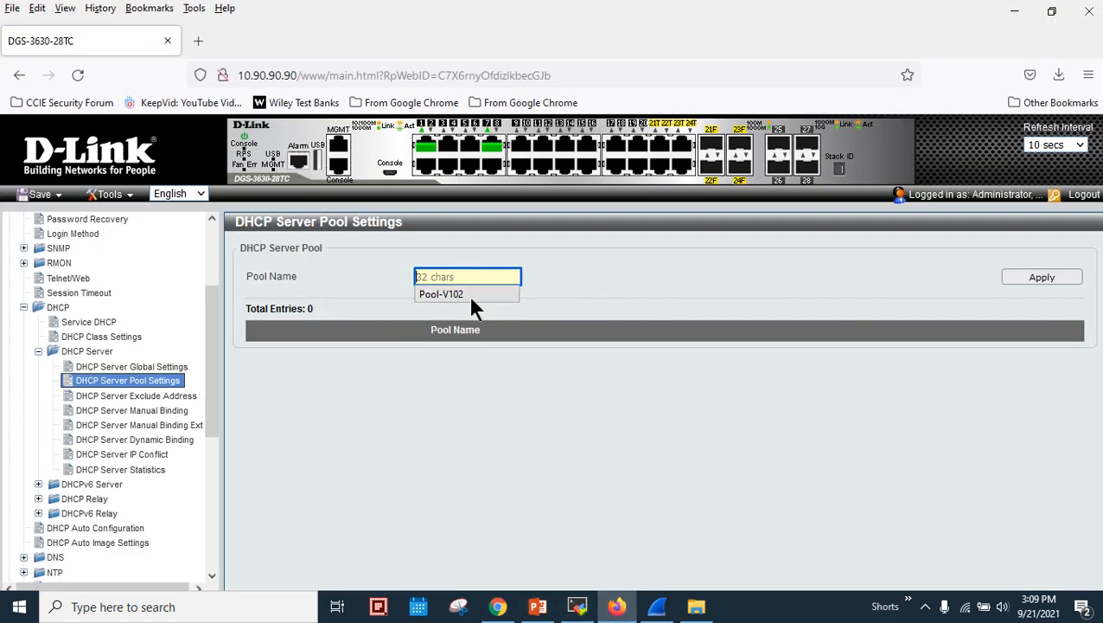
left_click(468, 294)
left_click(1044, 277)
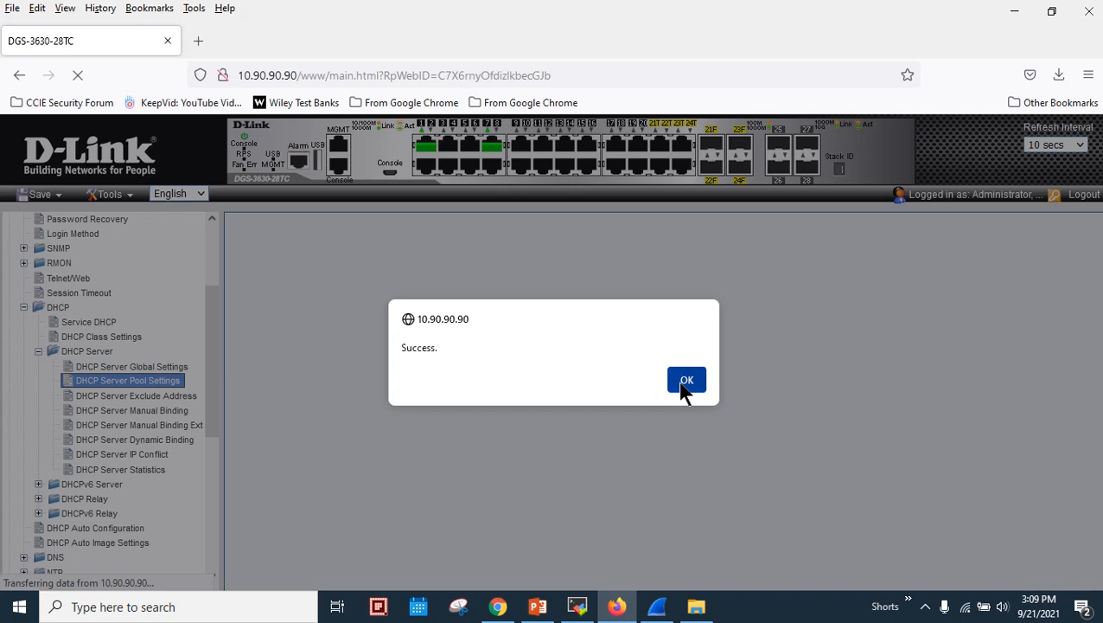
left_click(685, 382)
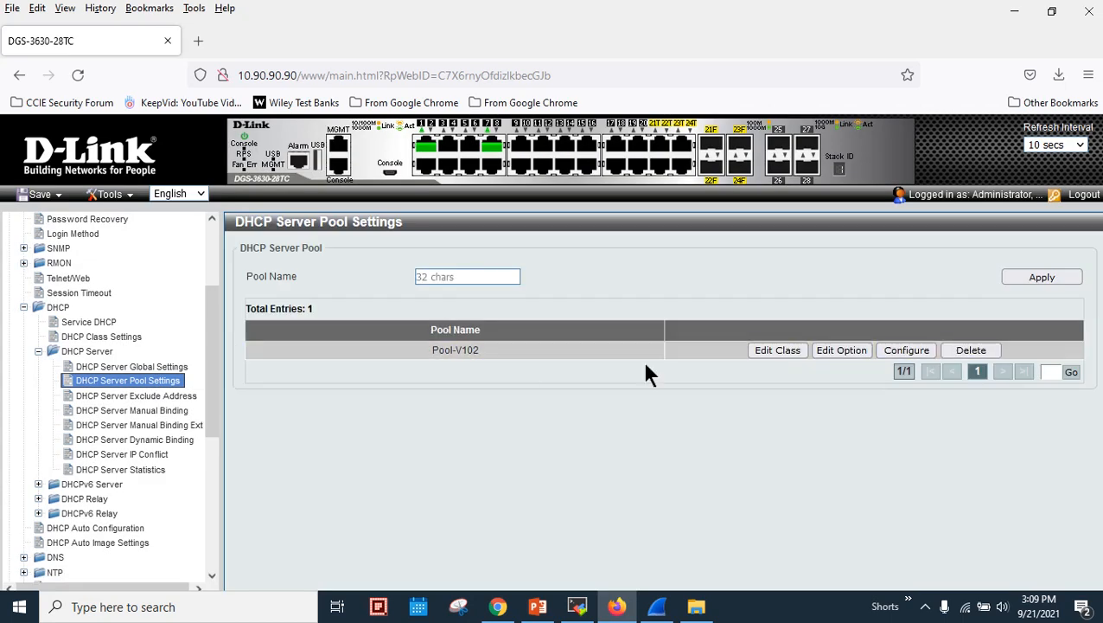
- Open the configuration page of Pool-V102 and check the planned addressing on the PowerPoint slide before returning to Firefox
left_click(903, 352)
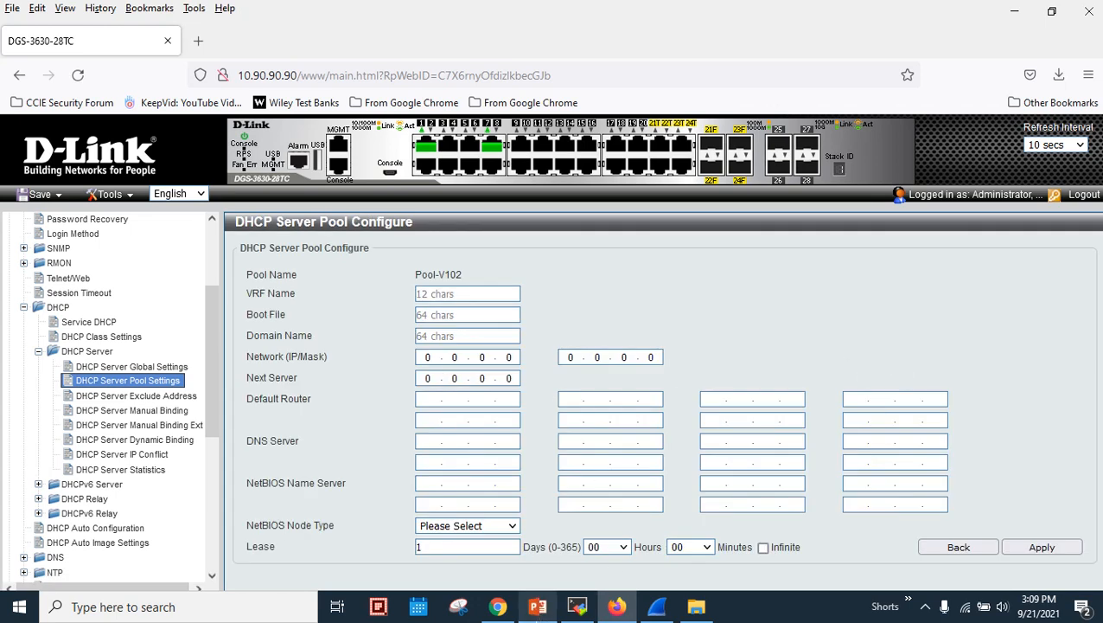
left_click(538, 606)
left_click(597, 413)
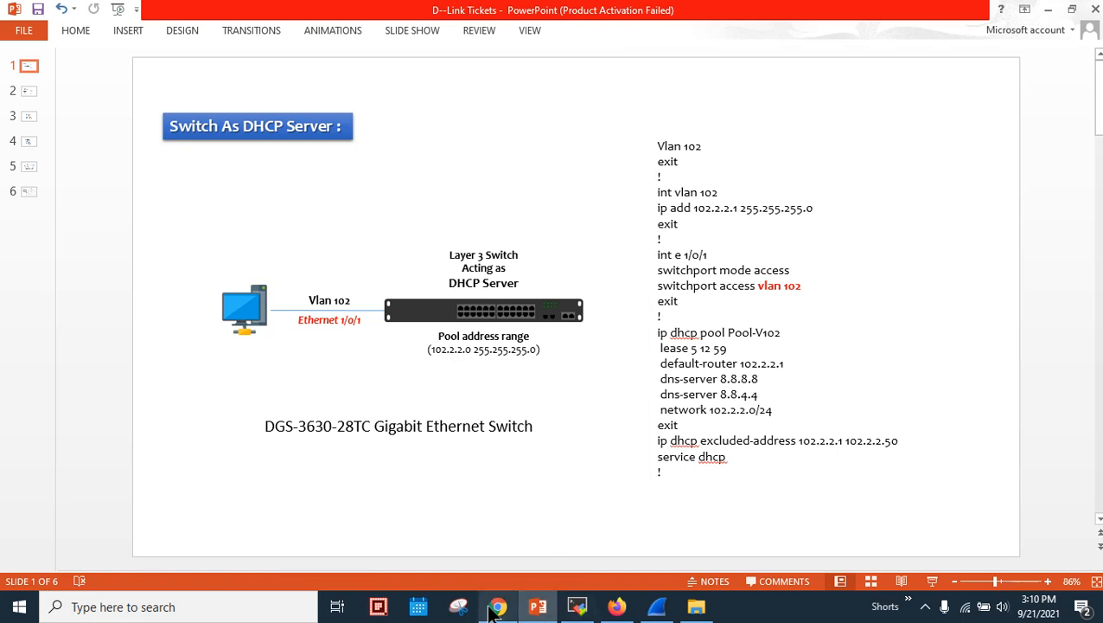
left_click(614, 607)
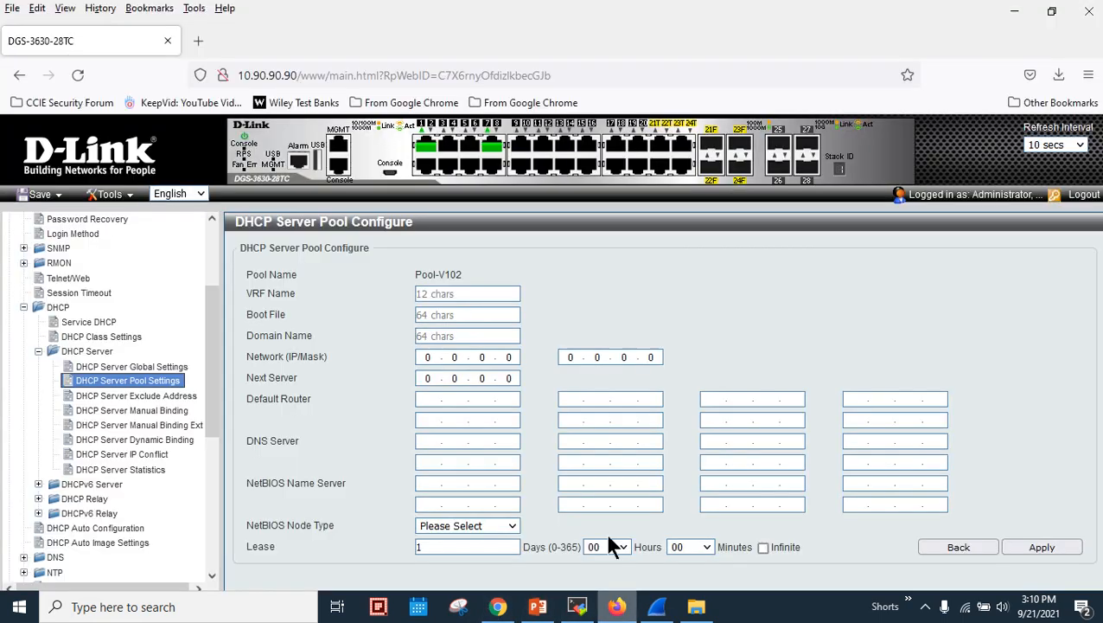
- Set the pool's network to 10.2.2.0 with mask 255.255.255.0
left_click(434, 358)
type("10.")
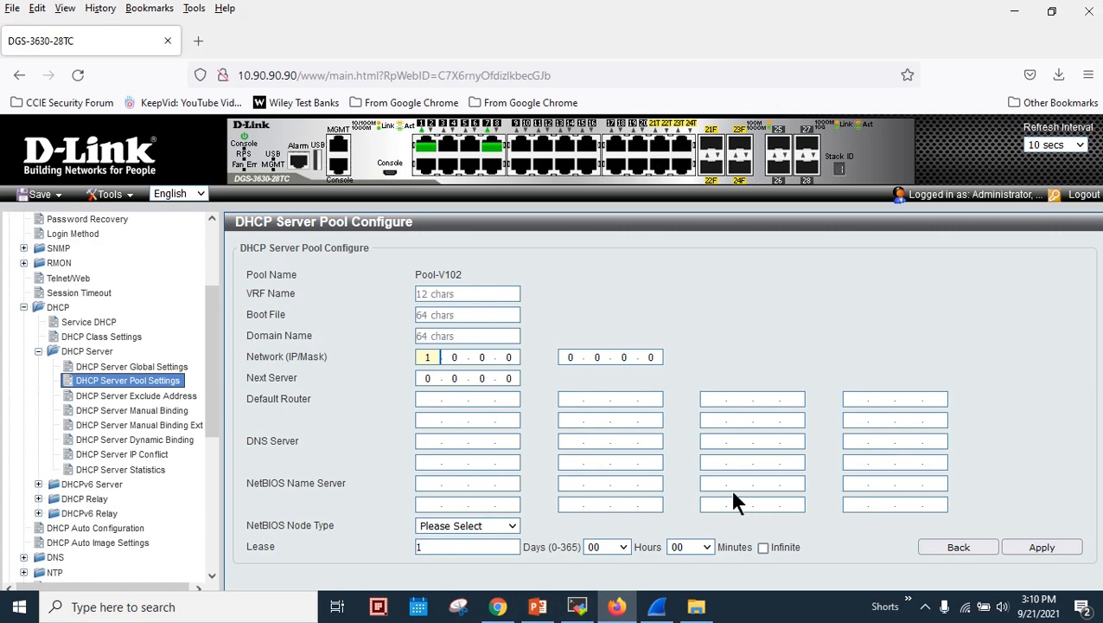
type("2.2.")
key("Tab")
type("255.255")
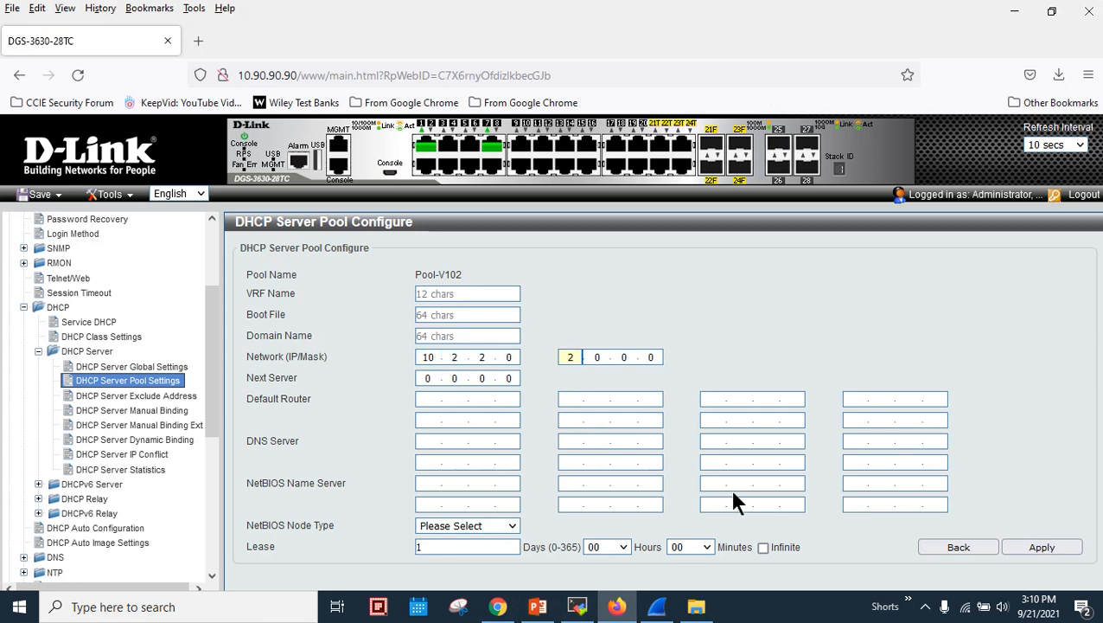
type(".255.")
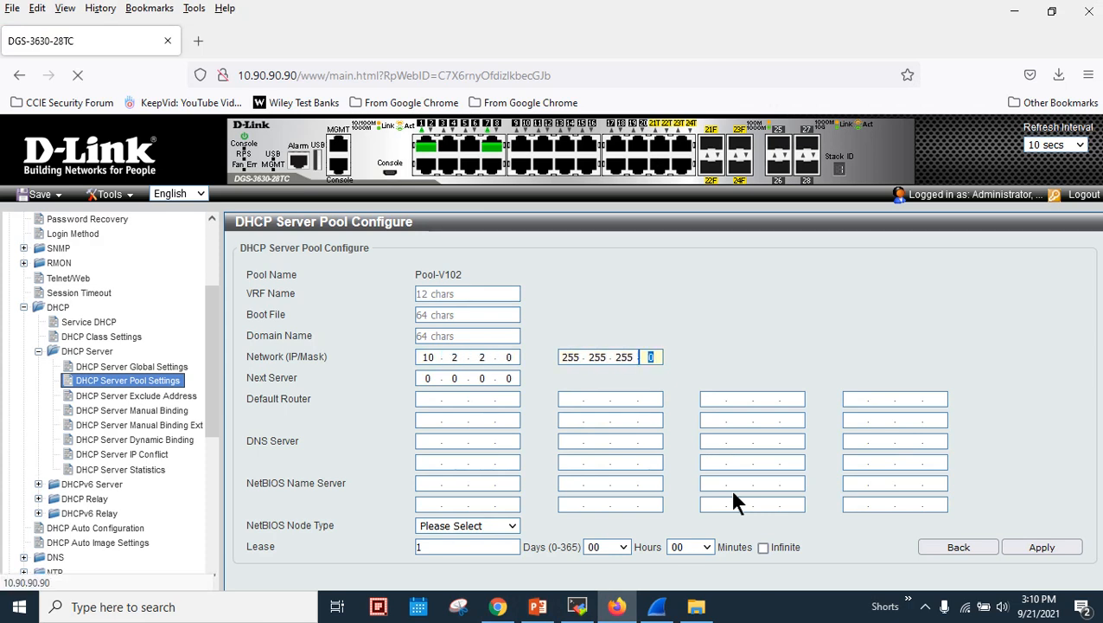
type("0")
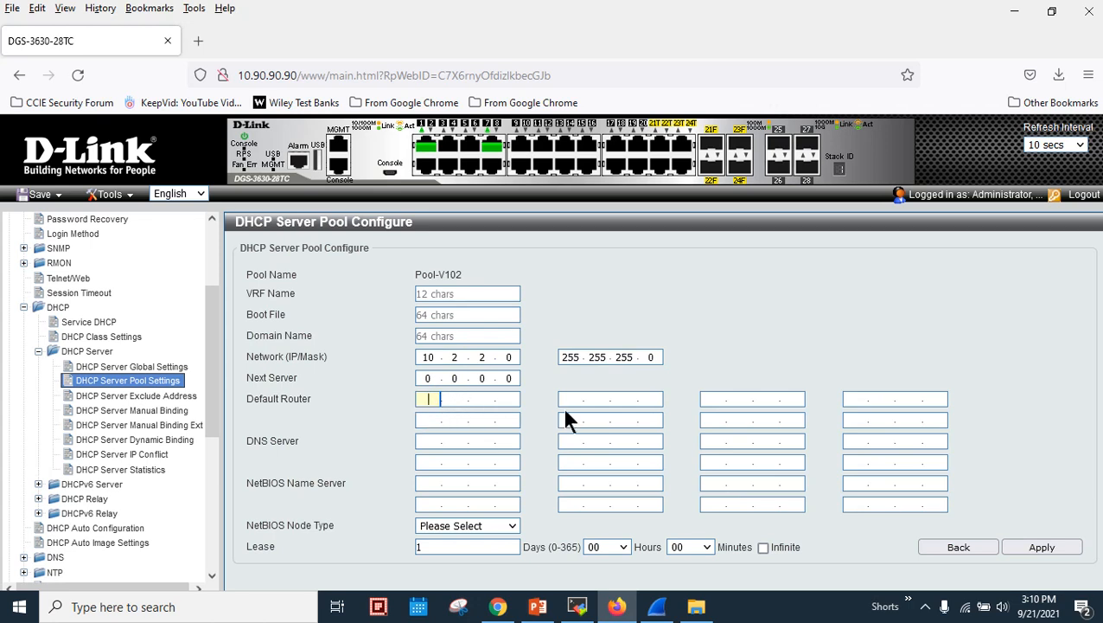
- Set the pool's default router to 10.2.2.1 and its DNS servers to 8.8.8.8 and 8.8.4.4
type("10.")
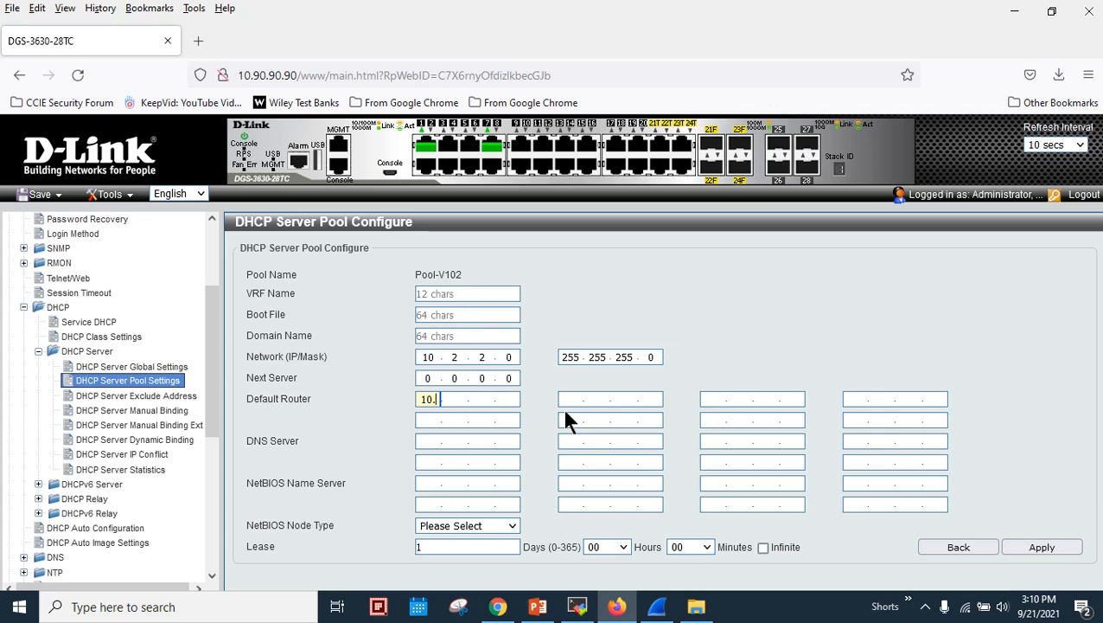
type("2.2.1")
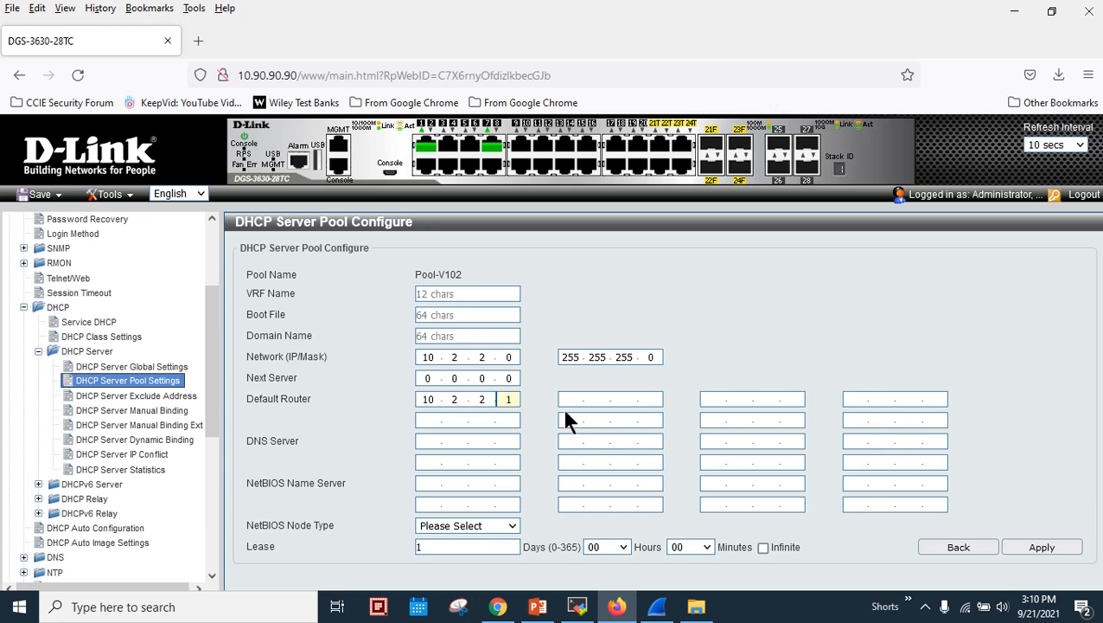
left_click(429, 442)
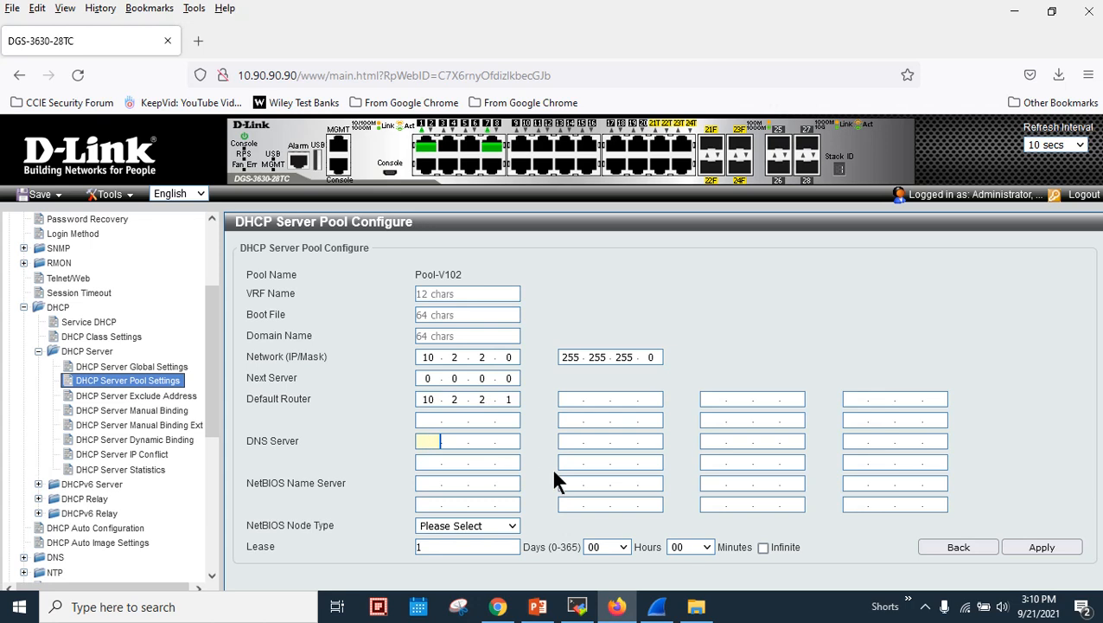
type("8.8.8.8")
key("Tab")
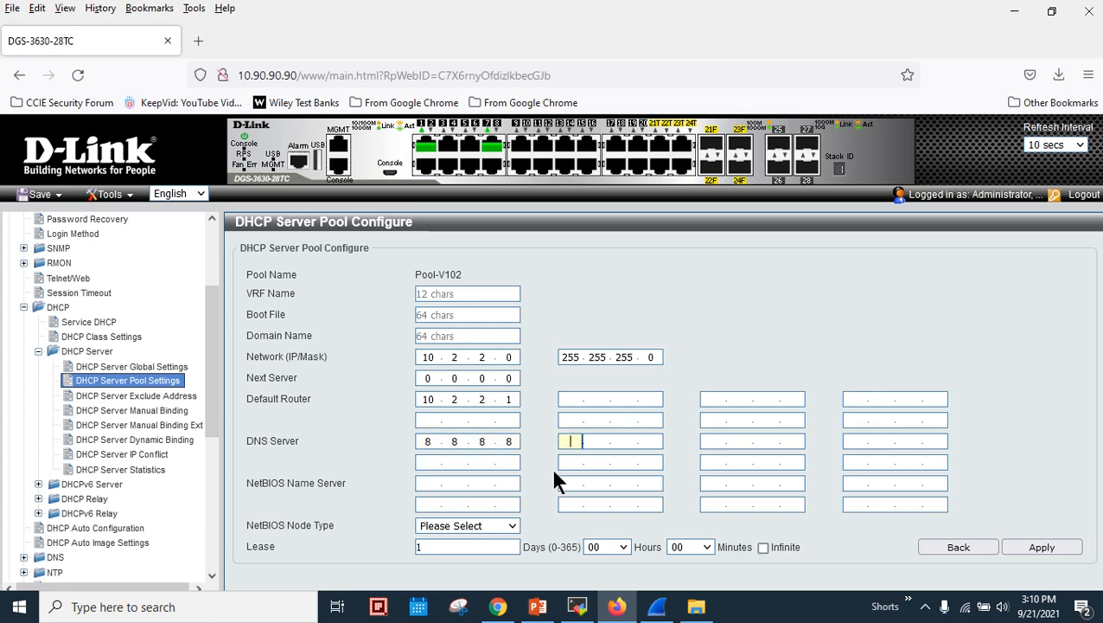
type("8.8.")
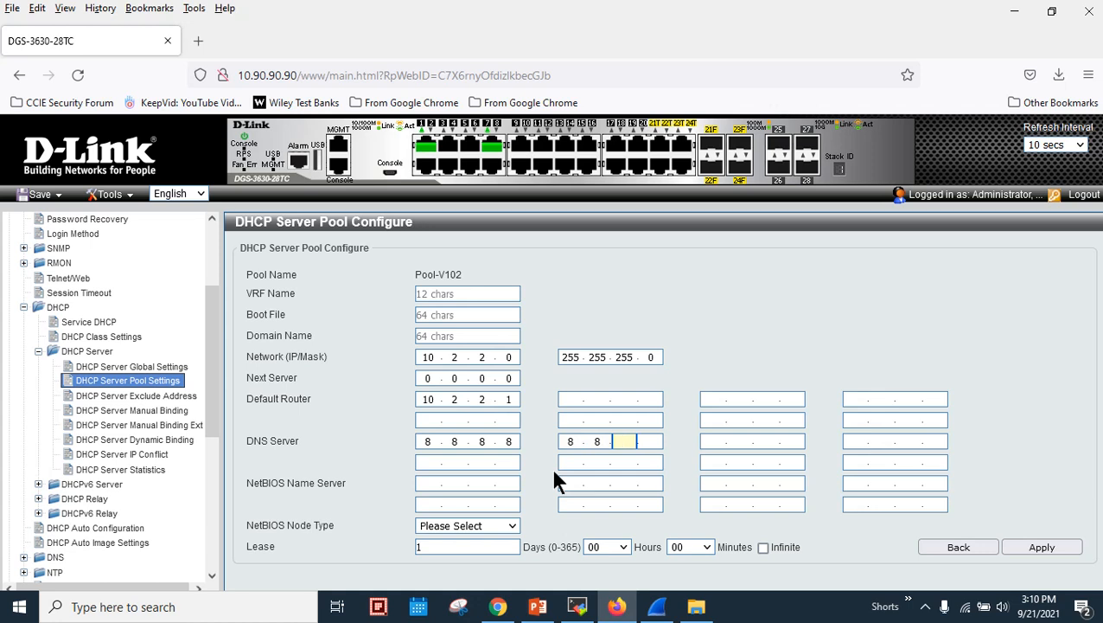
type("4.4")
left_click(598, 529)
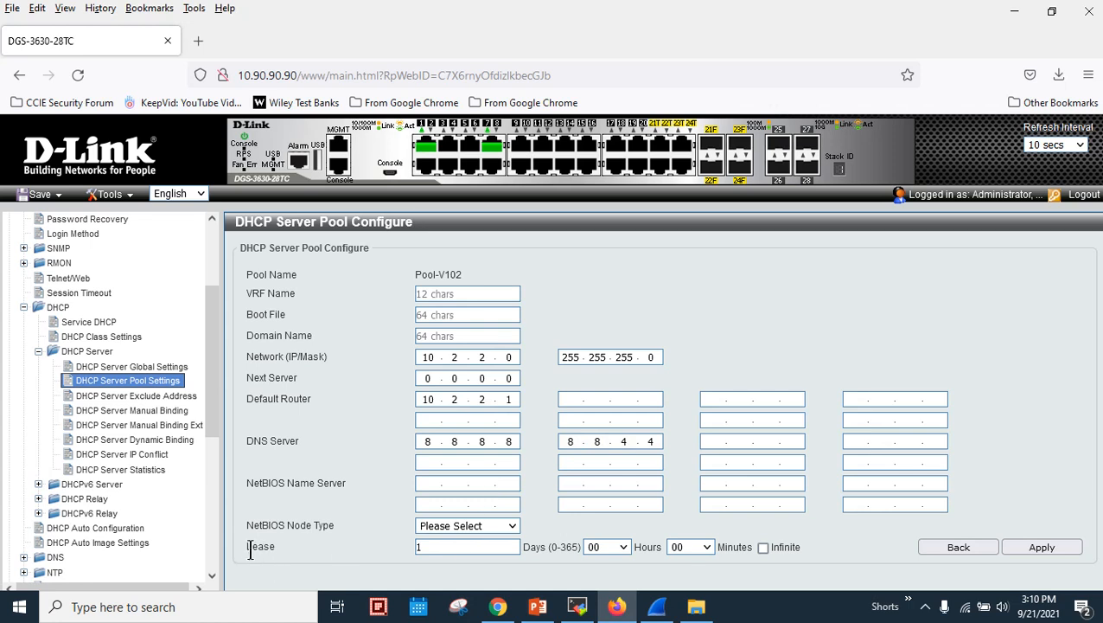
- Set the days and hours of the pool's lease to 5 days and 13 hours
left_click_drag(246, 548, 265, 548)
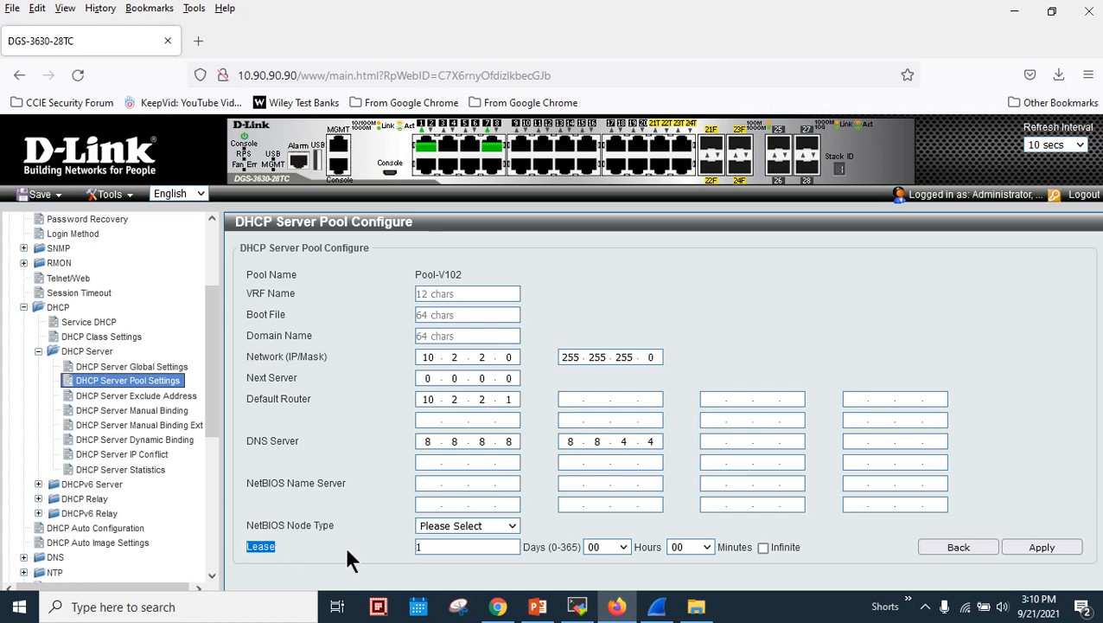
double_click(421, 547)
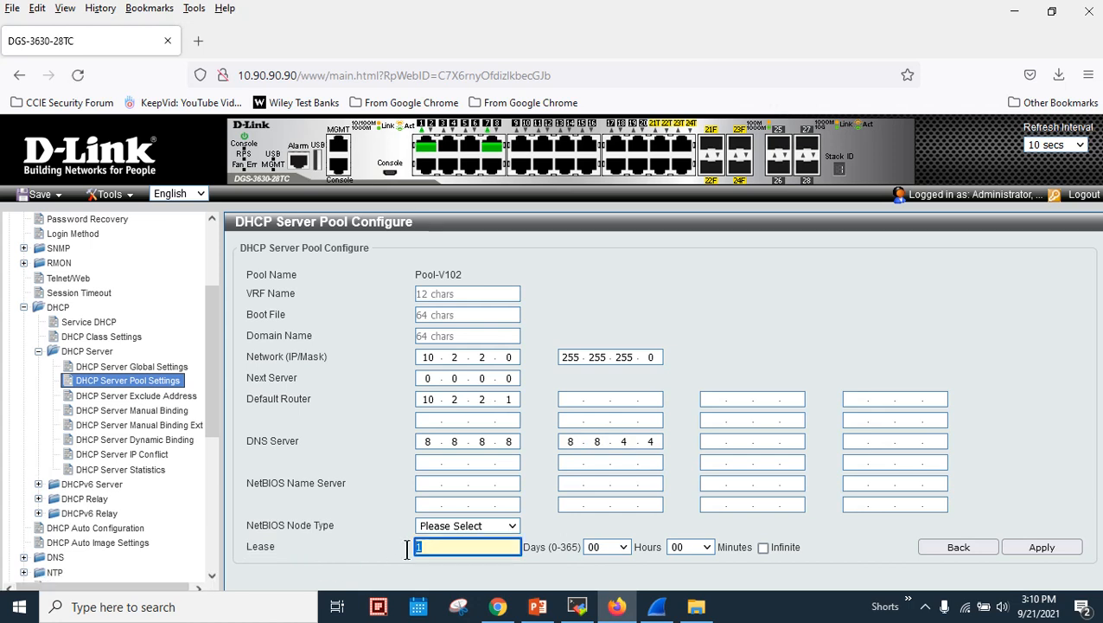
type("5")
left_click(467, 564)
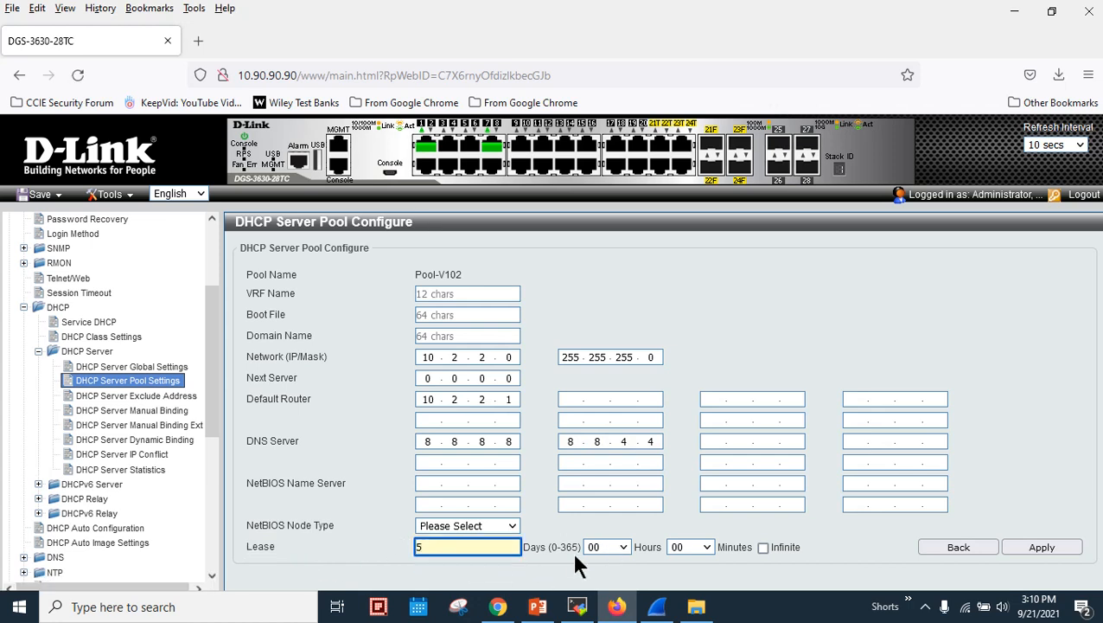
left_click(628, 547)
left_click(644, 450)
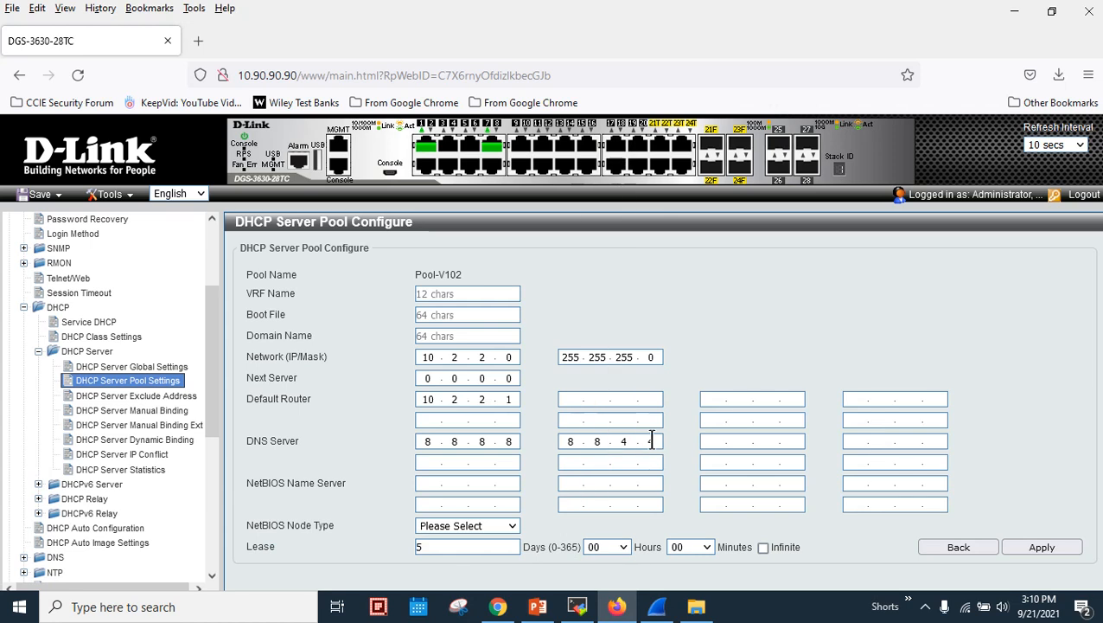
left_click(619, 543)
left_click_drag(622, 437, 622, 476)
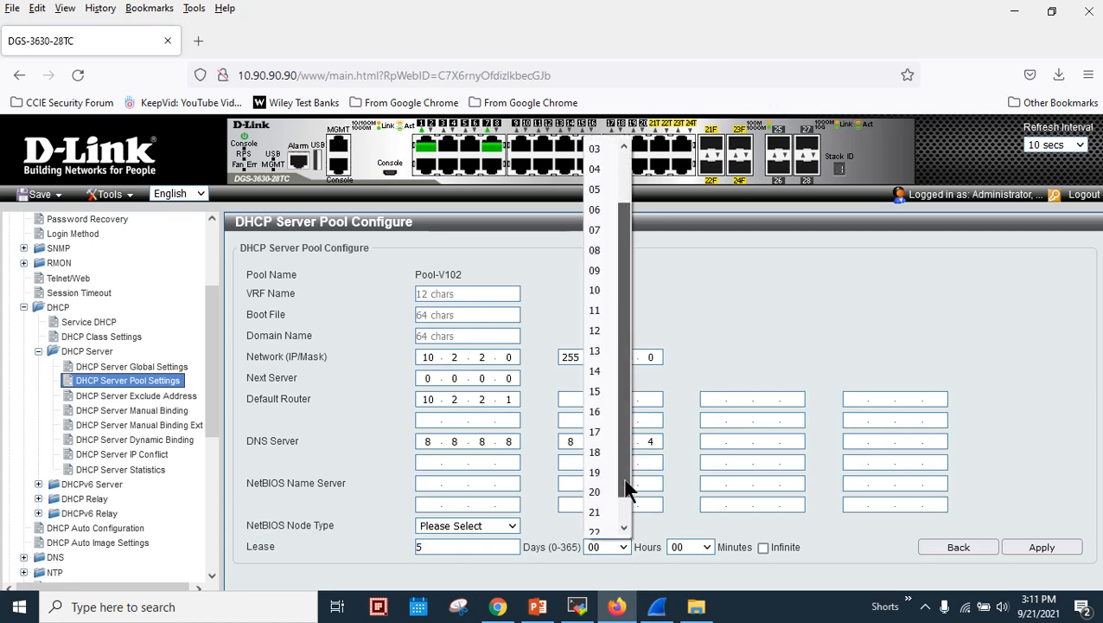
left_click(596, 343)
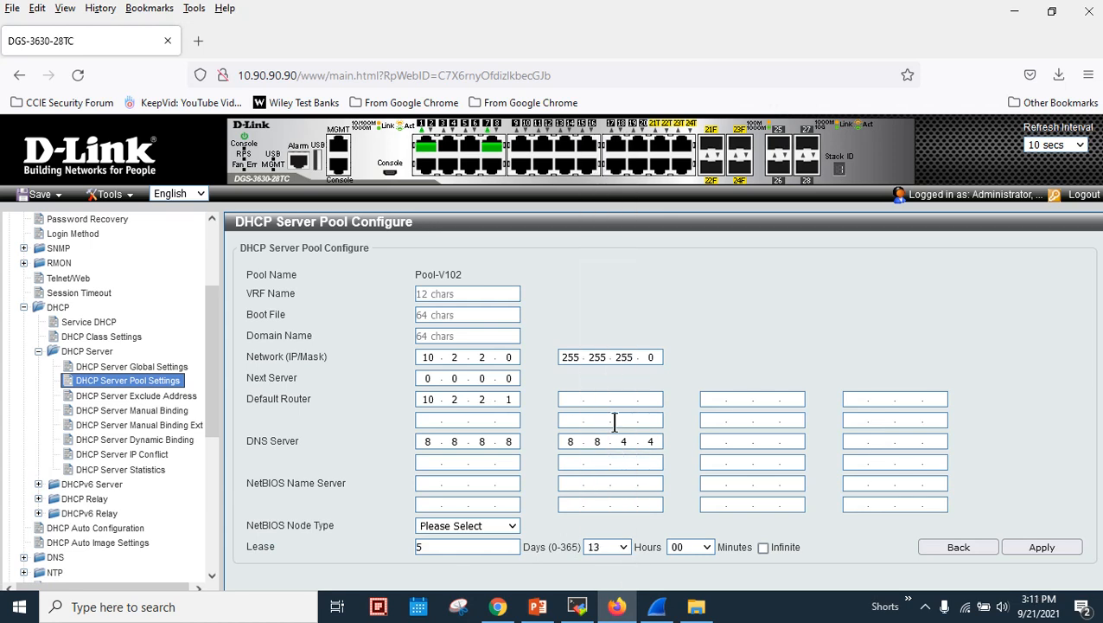
- Set the lease minutes to 59 and apply the configuration of Pool-V102
left_click(685, 547)
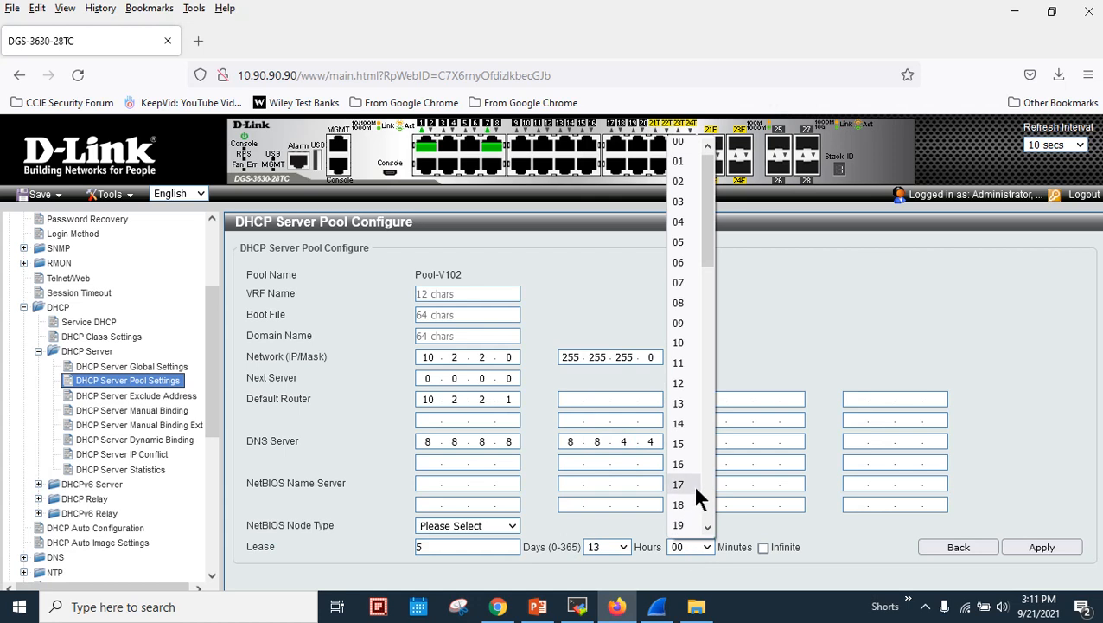
scroll(707, 510, "down", 2)
left_click_drag(712, 296, 714, 523)
left_click(680, 525)
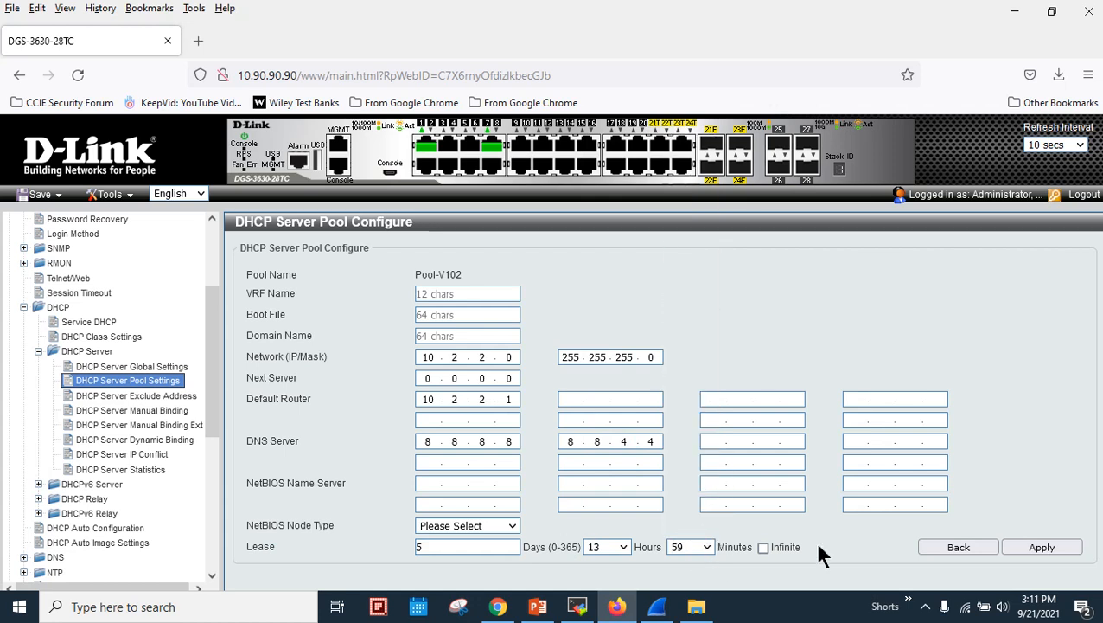
left_click(1042, 546)
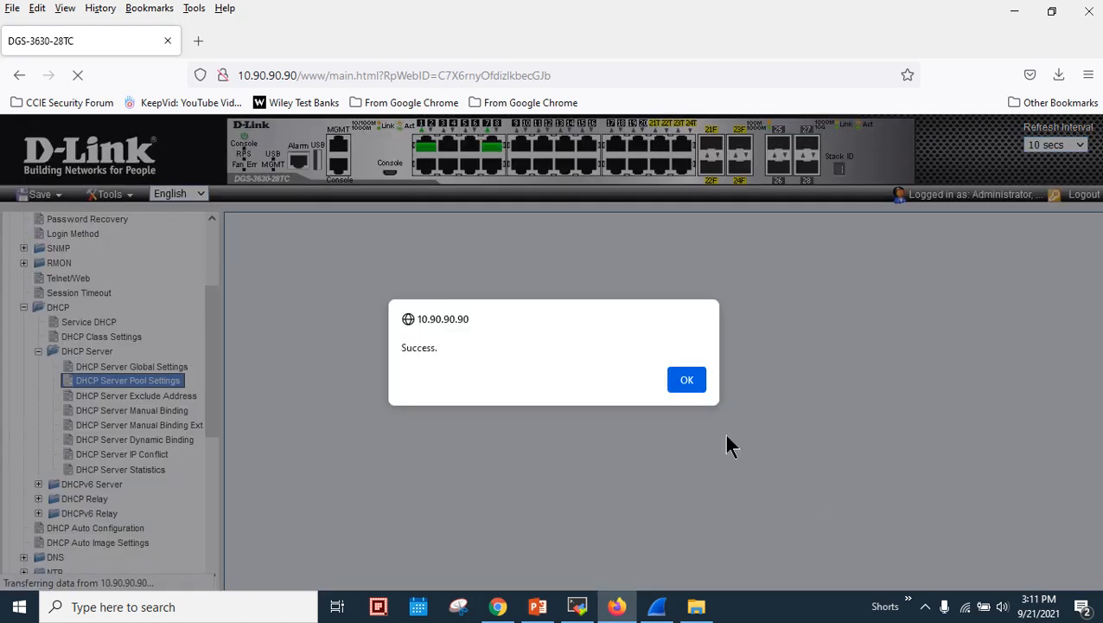
left_click(688, 378)
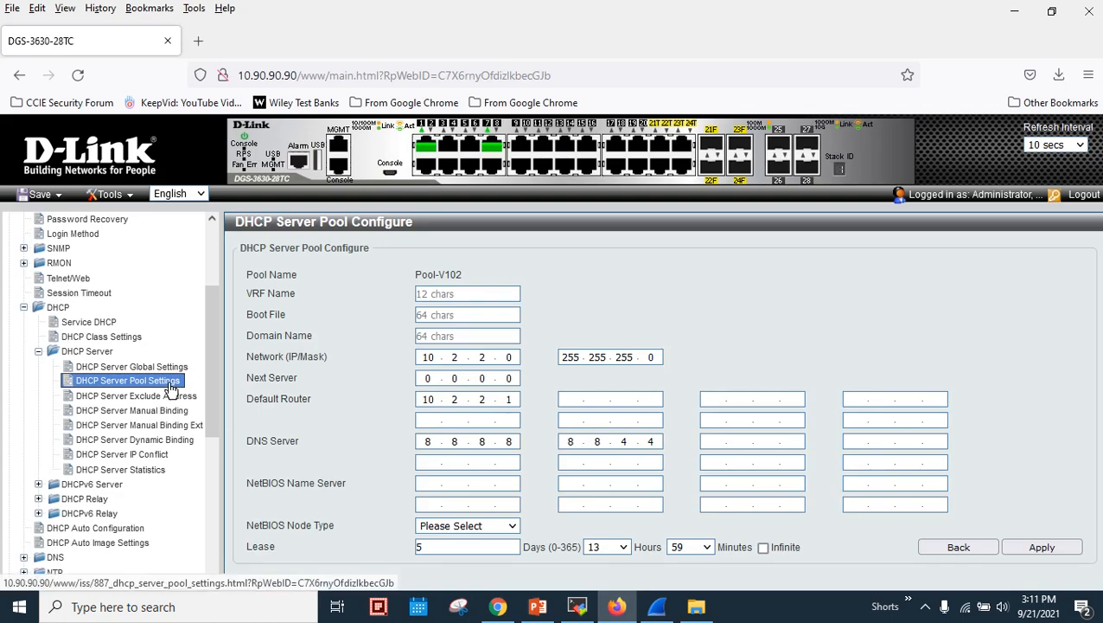
- Check the pool address range on the PowerPoint slide, and reopen the configuration page of Pool-V102 in Firefox
left_click(102, 383)
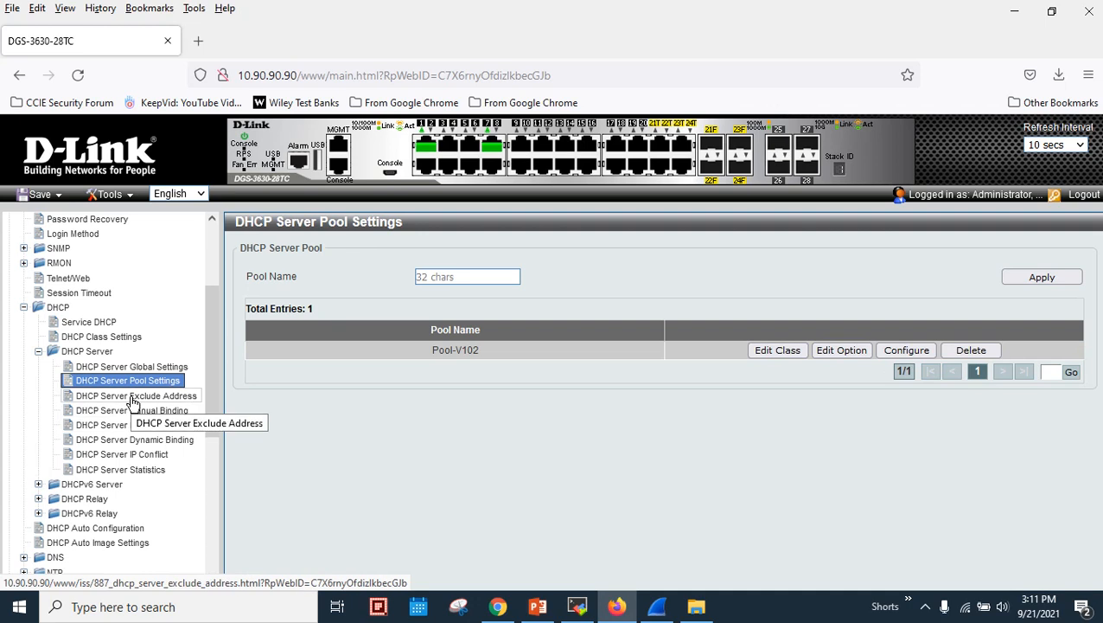
left_click(537, 606)
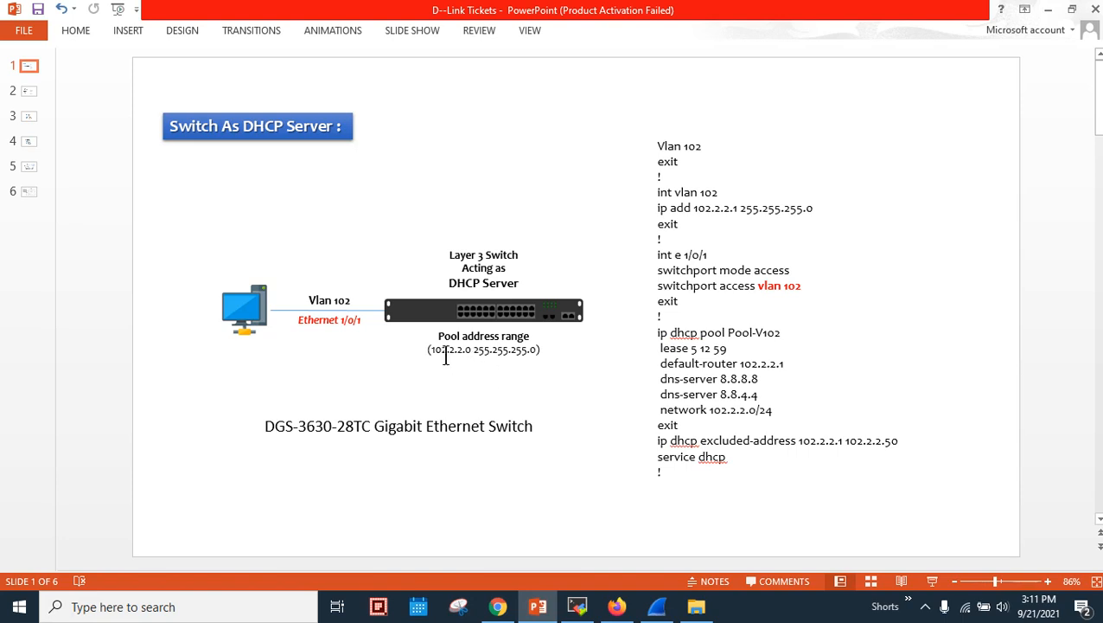
left_click(550, 610)
left_click(906, 350)
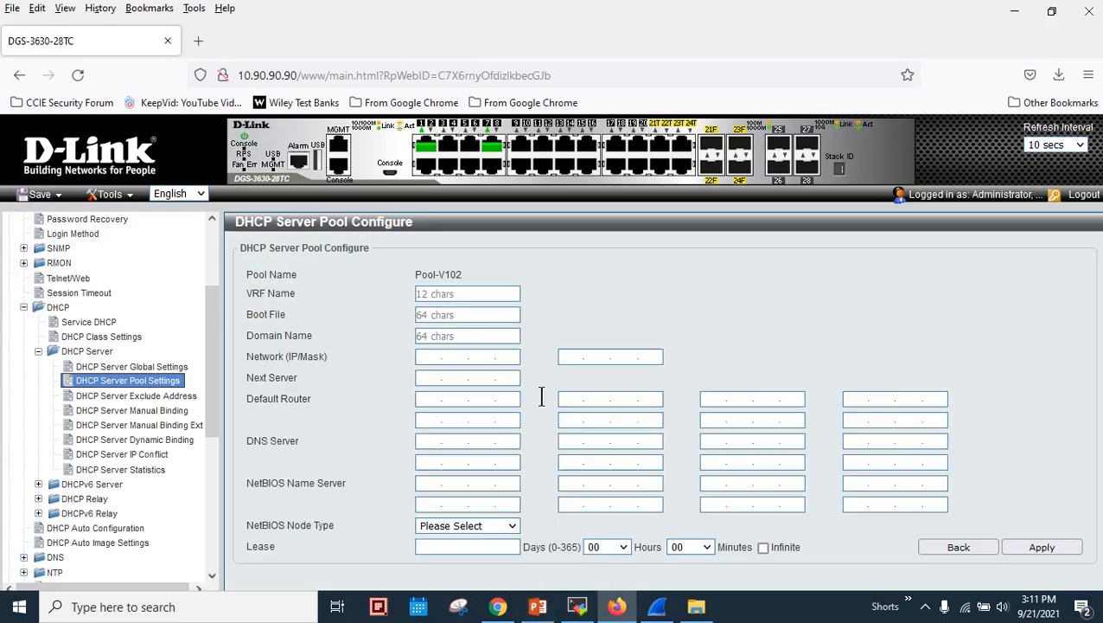
- Set the pool's network to 102.2.2.0 and its default router to 102.2.2.1, and apply the changes
left_click(434, 358)
type("2.2.2.0")
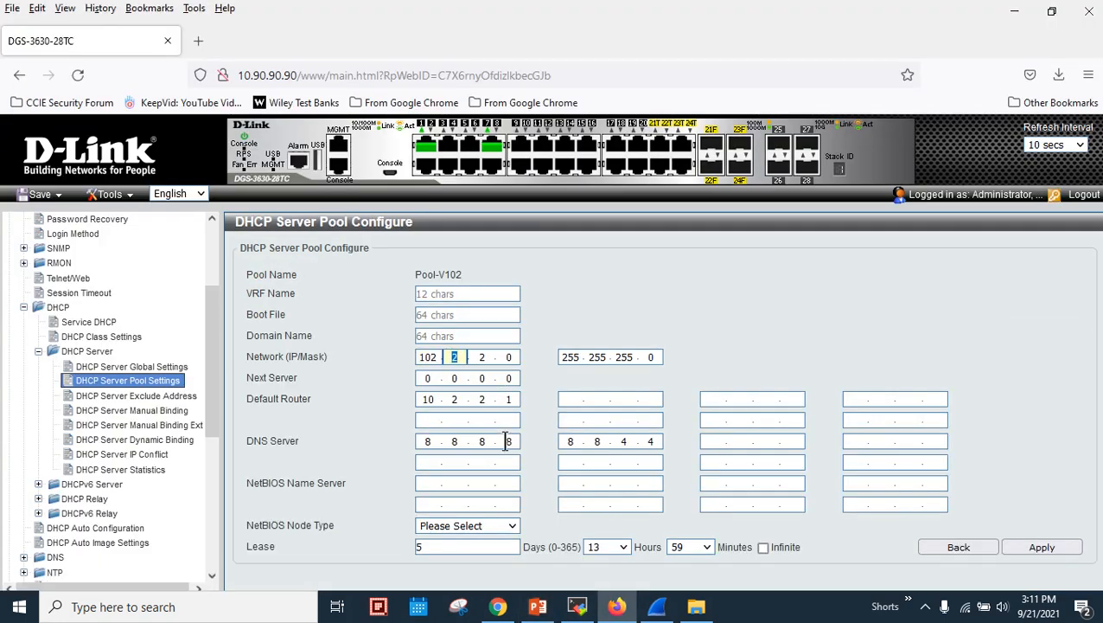
left_click(772, 372)
type("2")
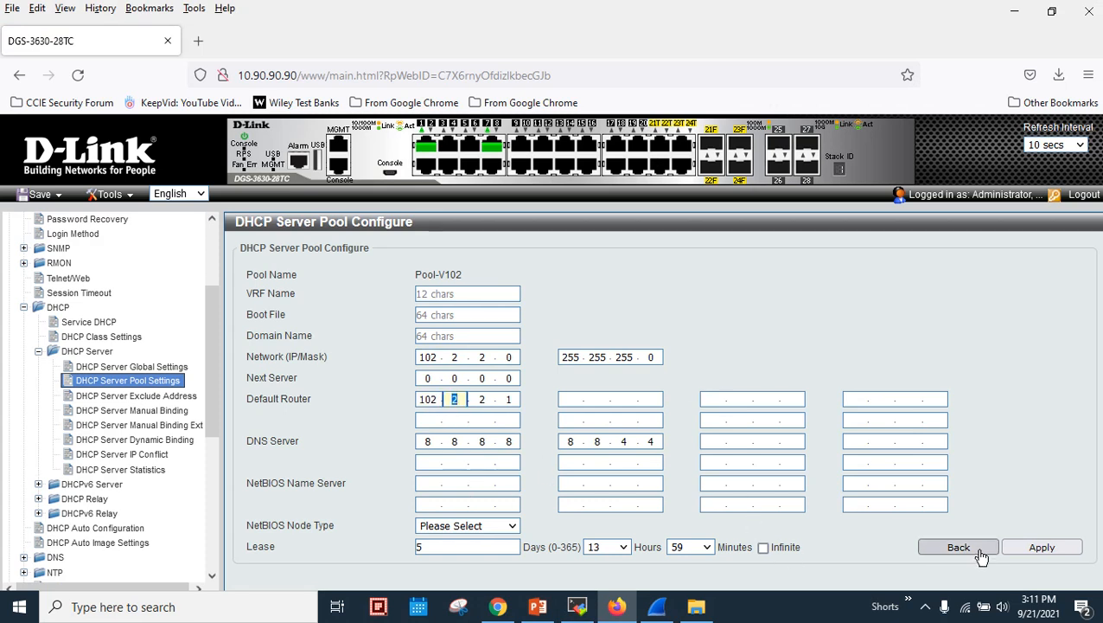
left_click(1042, 546)
left_click(687, 380)
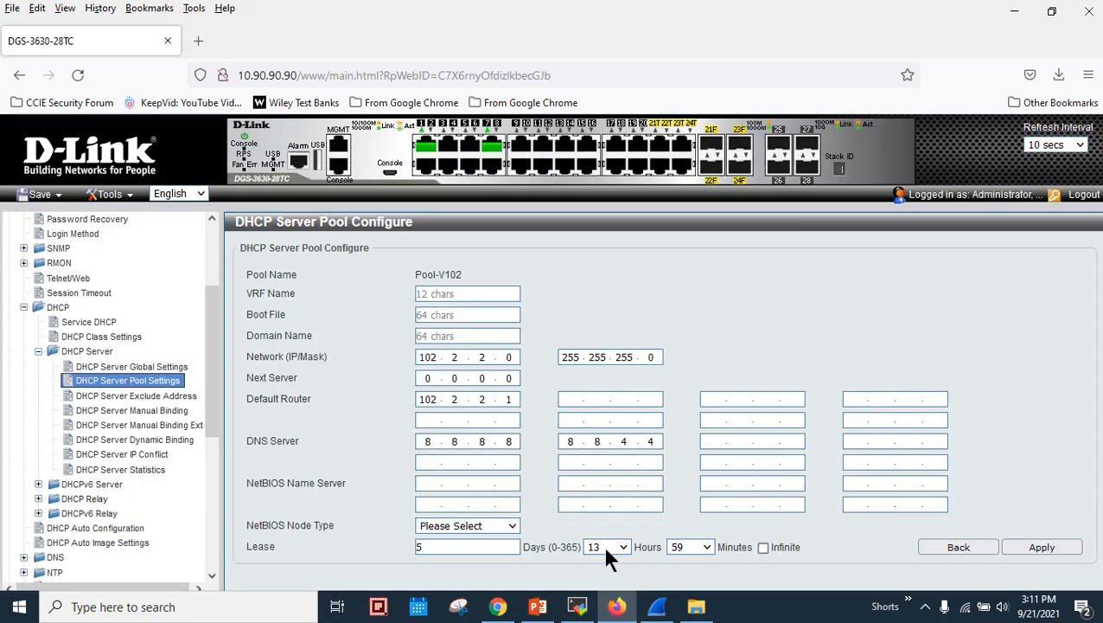
- Open the DHCP Server Exclude Address page, checking the planned addresses on the PowerPoint slide before returning to Firefox
left_click(537, 606)
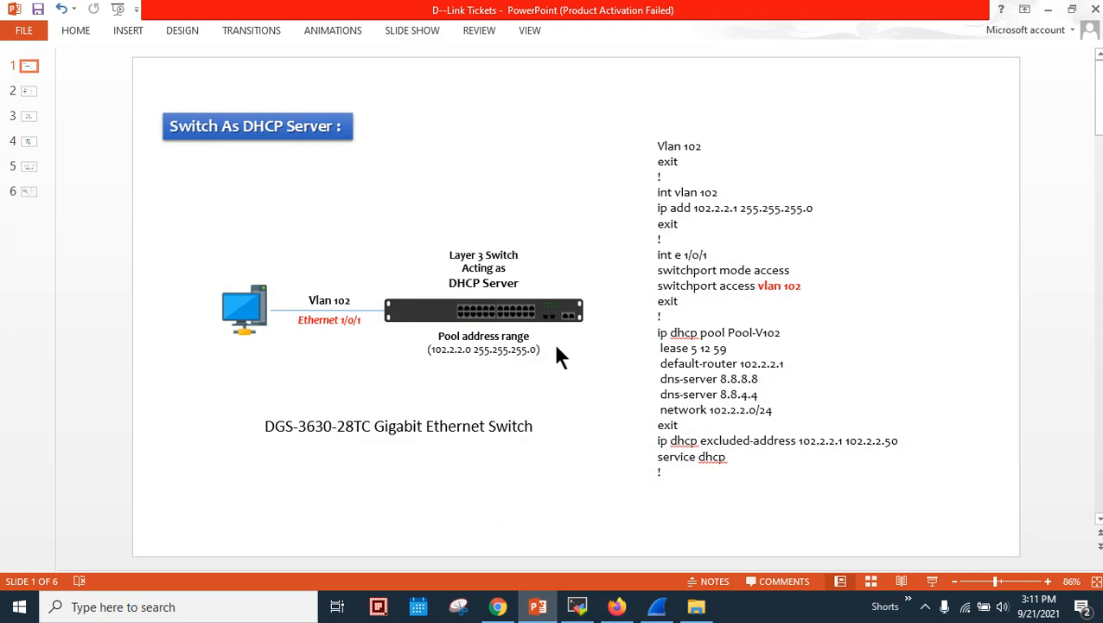
left_click(1046, 10)
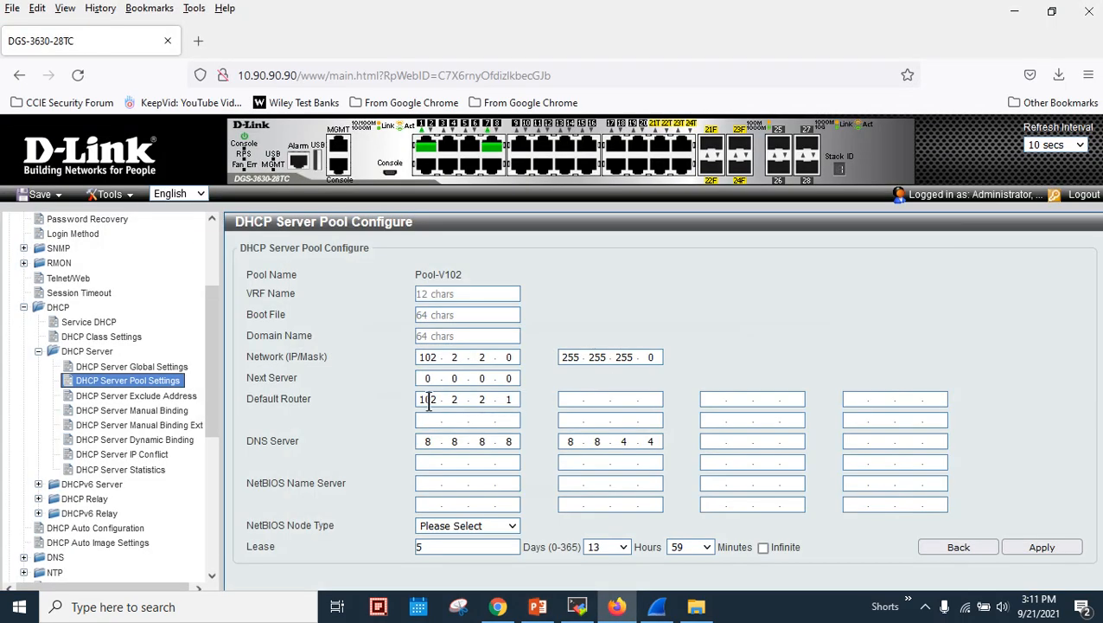
left_click(155, 384)
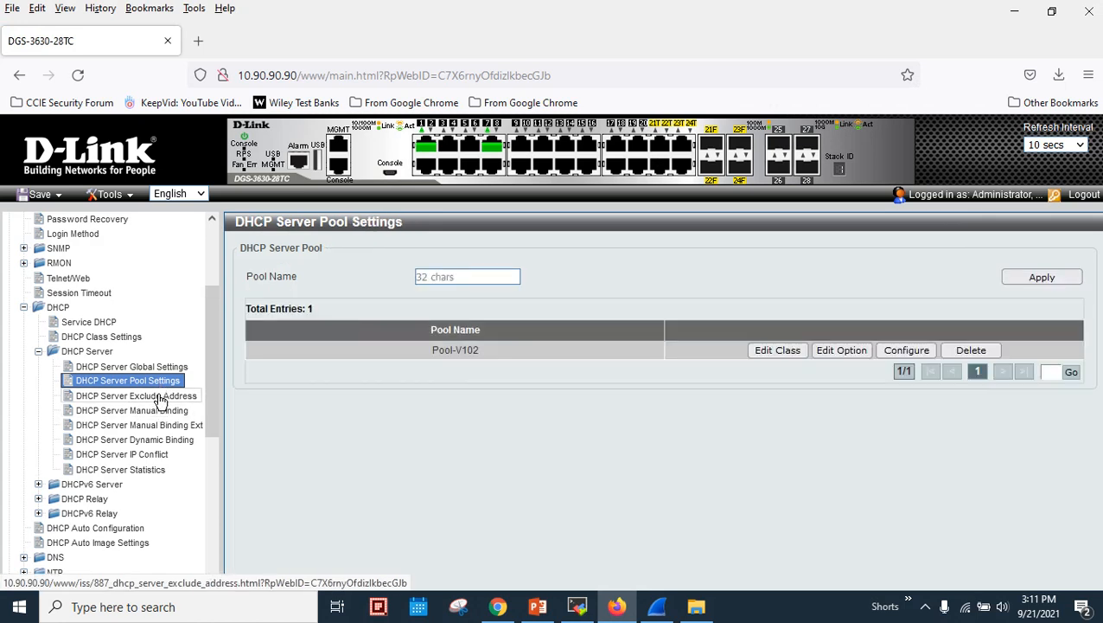
left_click(136, 395)
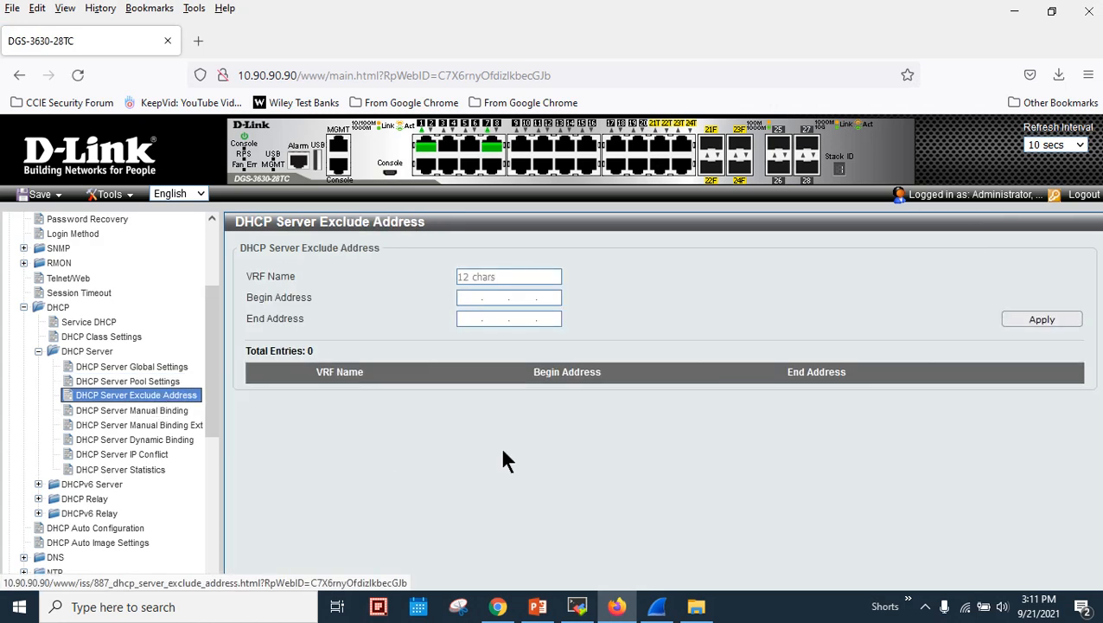
left_click(537, 606)
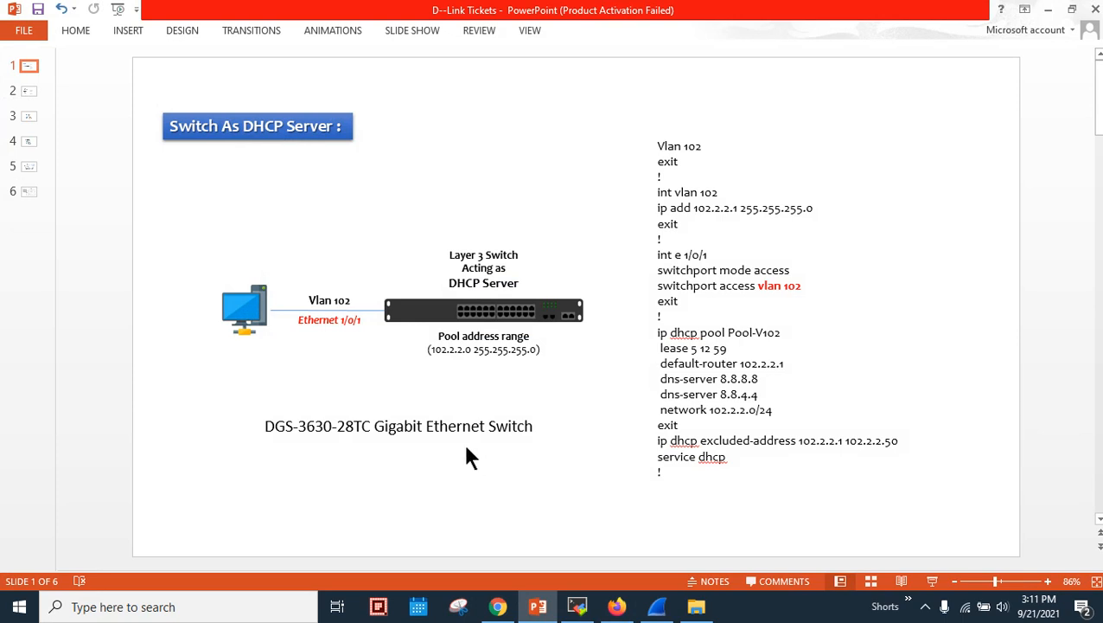
left_click(617, 606)
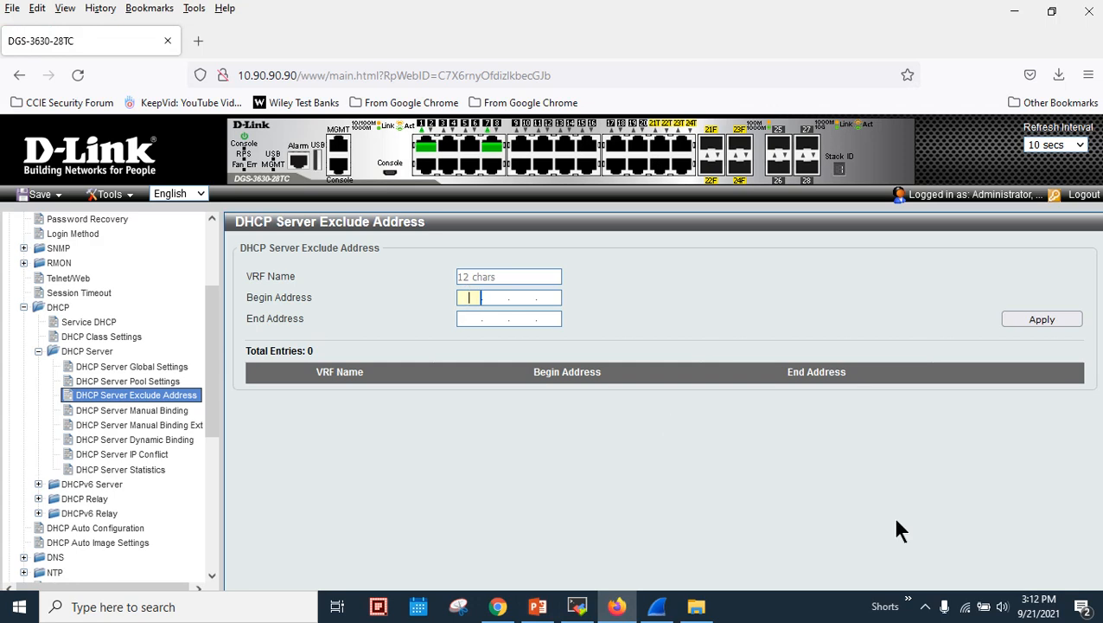
- Exclude the address range 102.2.2.1 to 102.2.2.50 from the DHCP server and apply it
type("102.2.")
type("102.2.2.")
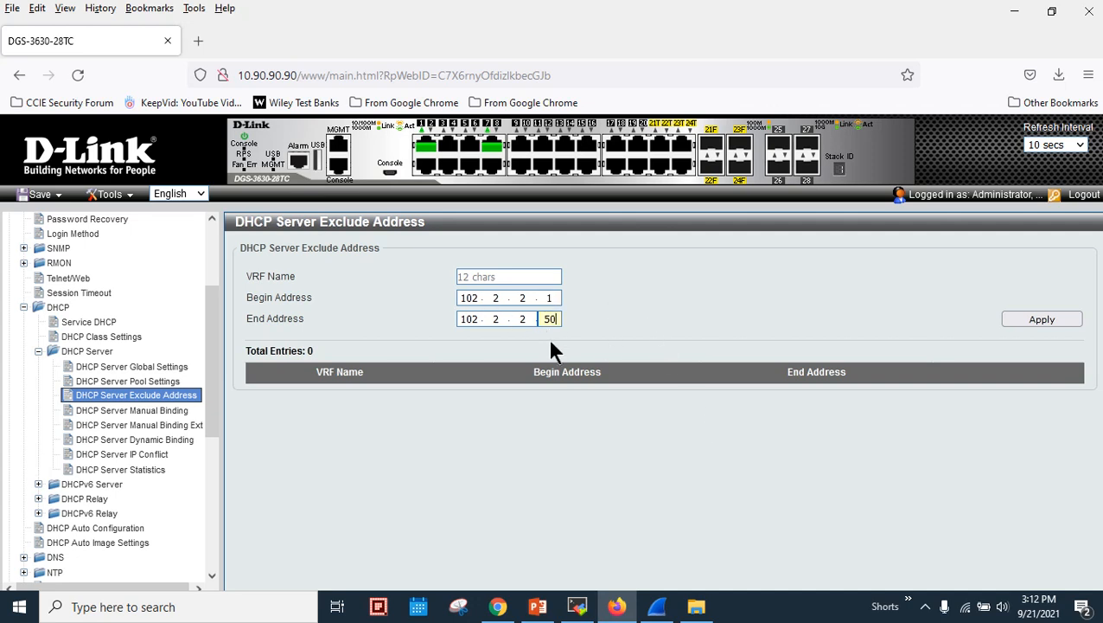
left_click(1018, 323)
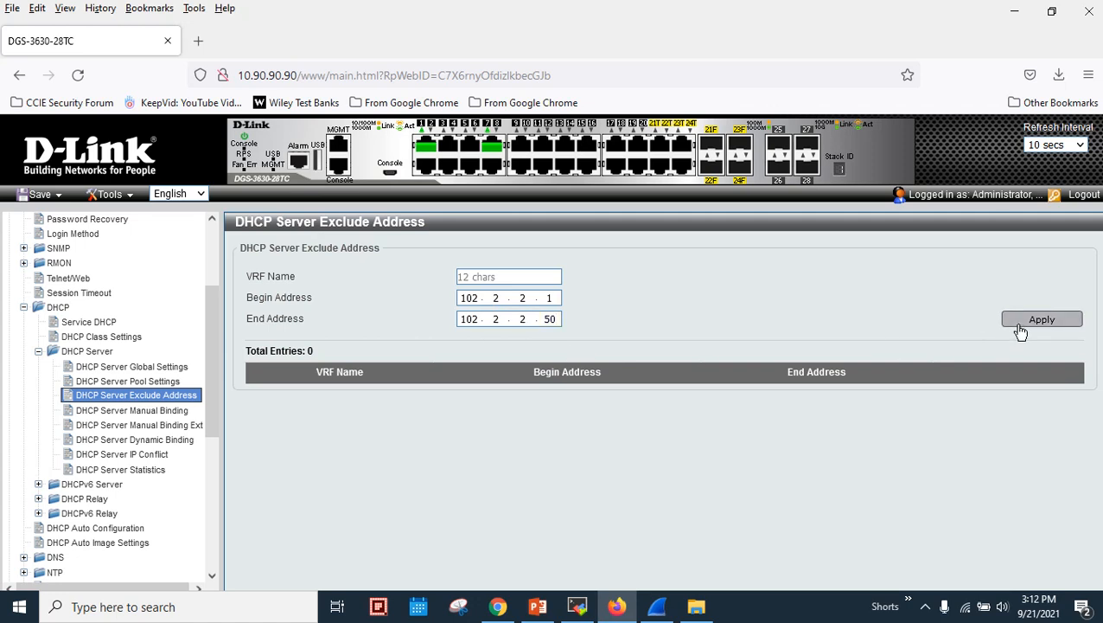
left_click(697, 385)
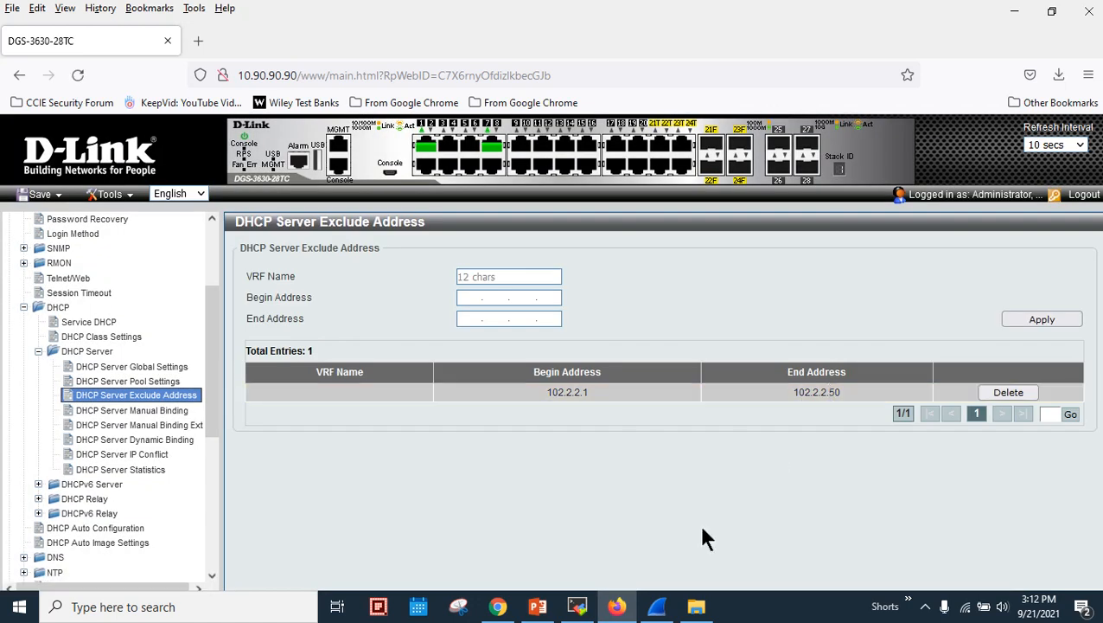
- Check the VLAN plan on the PowerPoint slide, and open the 802.1Q VLAN page of the L2 features in Firefox
left_click(537, 607)
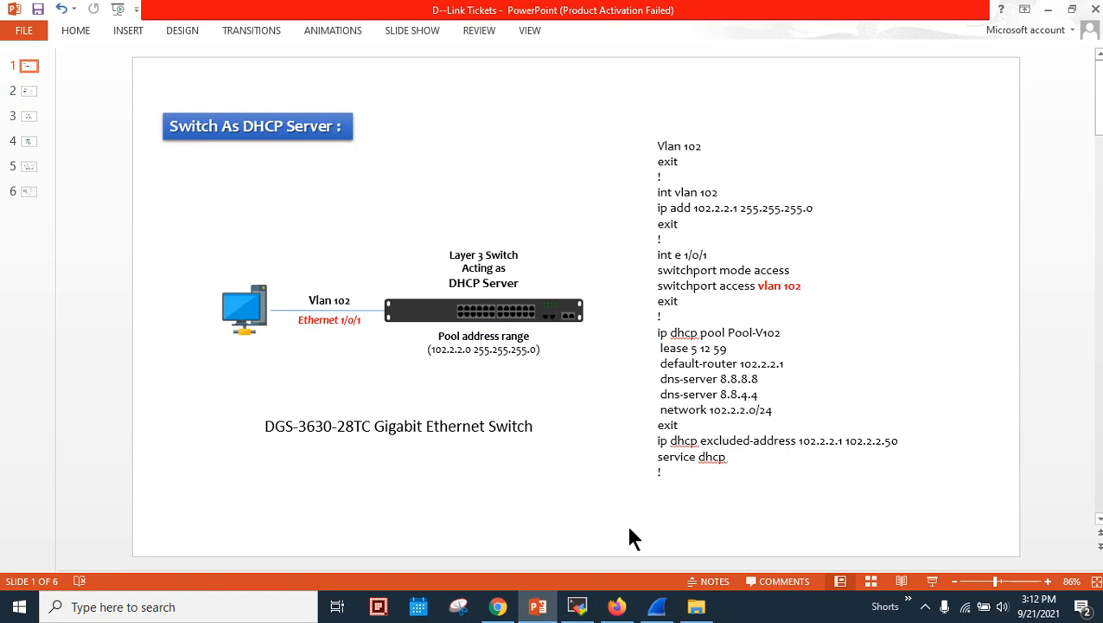
left_click(617, 606)
left_click_drag(205, 349, 214, 253)
left_click(9, 278)
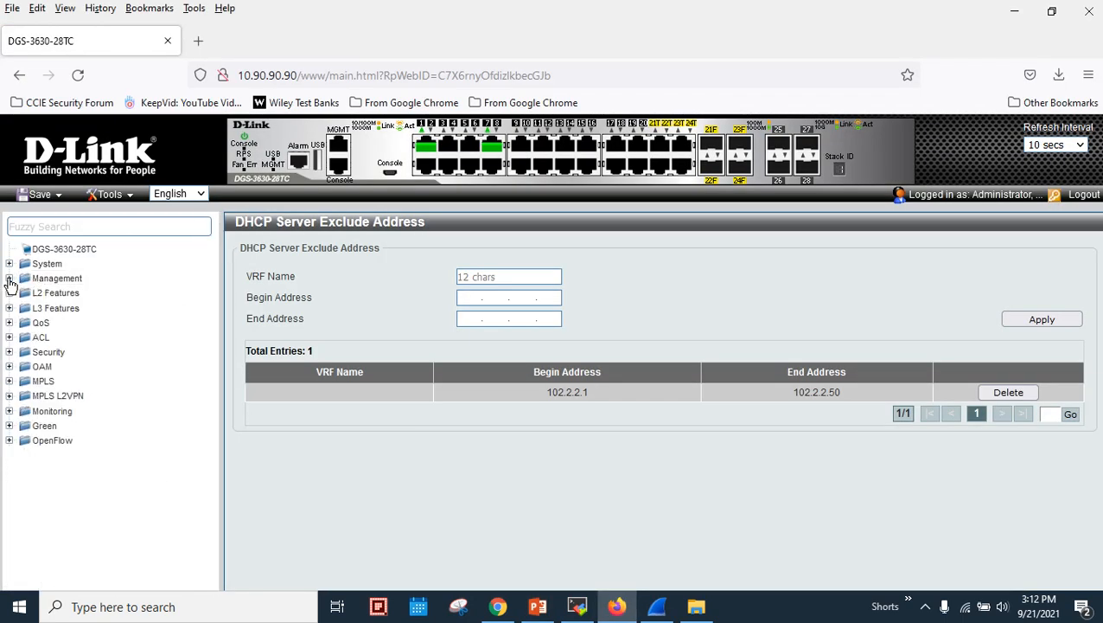
left_click(9, 292)
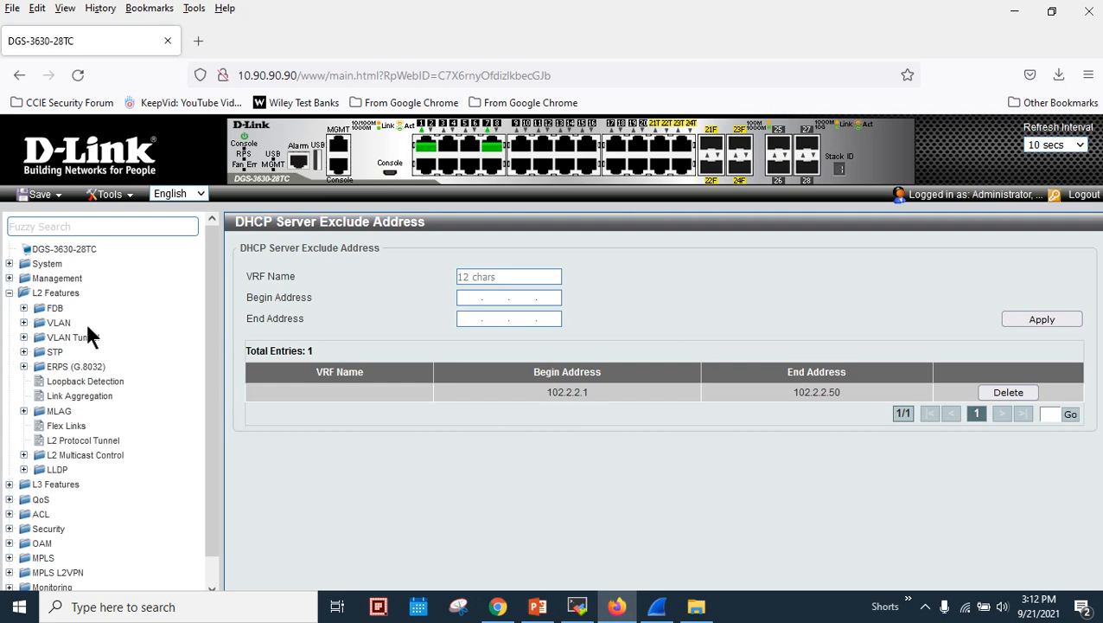
left_click(58, 323)
left_click(88, 351)
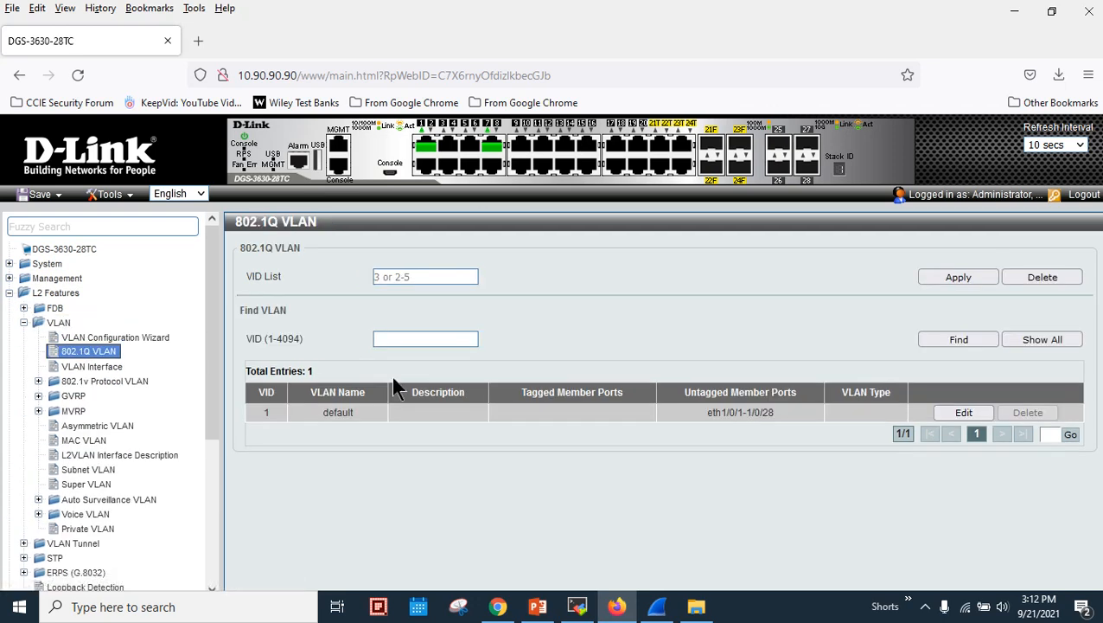
- Create VLAN 102 through the VID List of the 802.1Q VLAN page and apply it
left_click(405, 338)
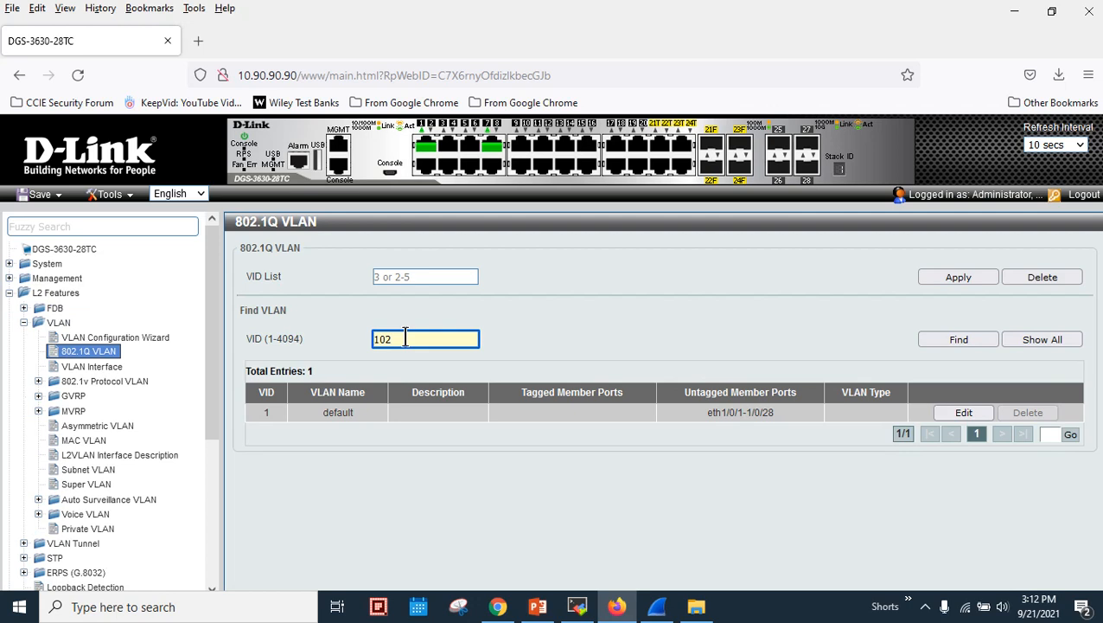
left_click_drag(434, 340, 340, 341)
key("ctrl+x")
left_click(406, 277)
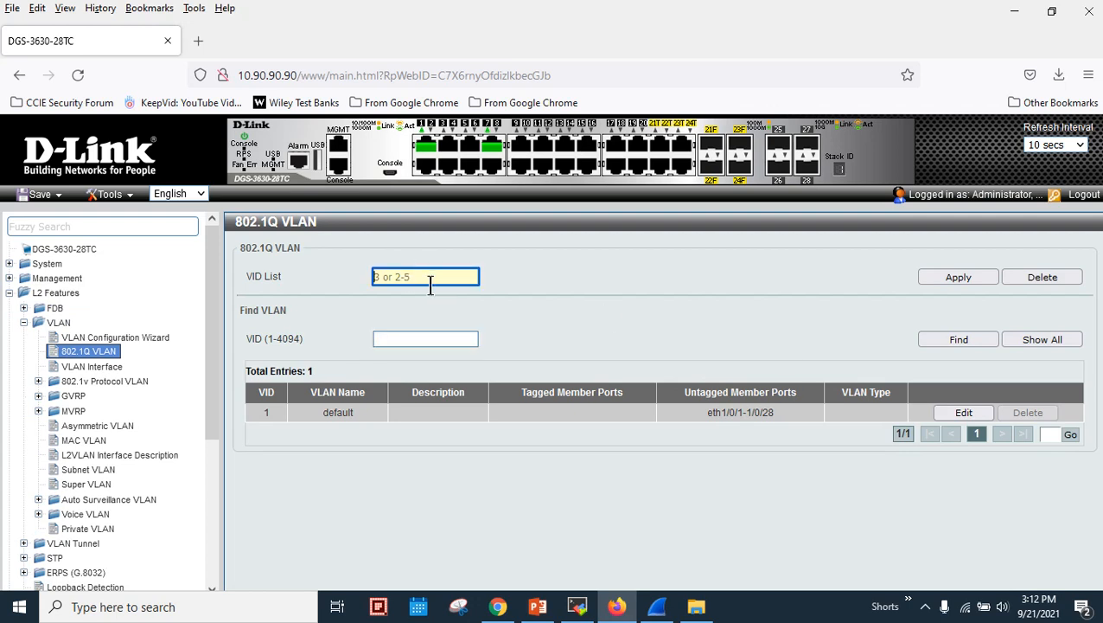
key("ctrl+v")
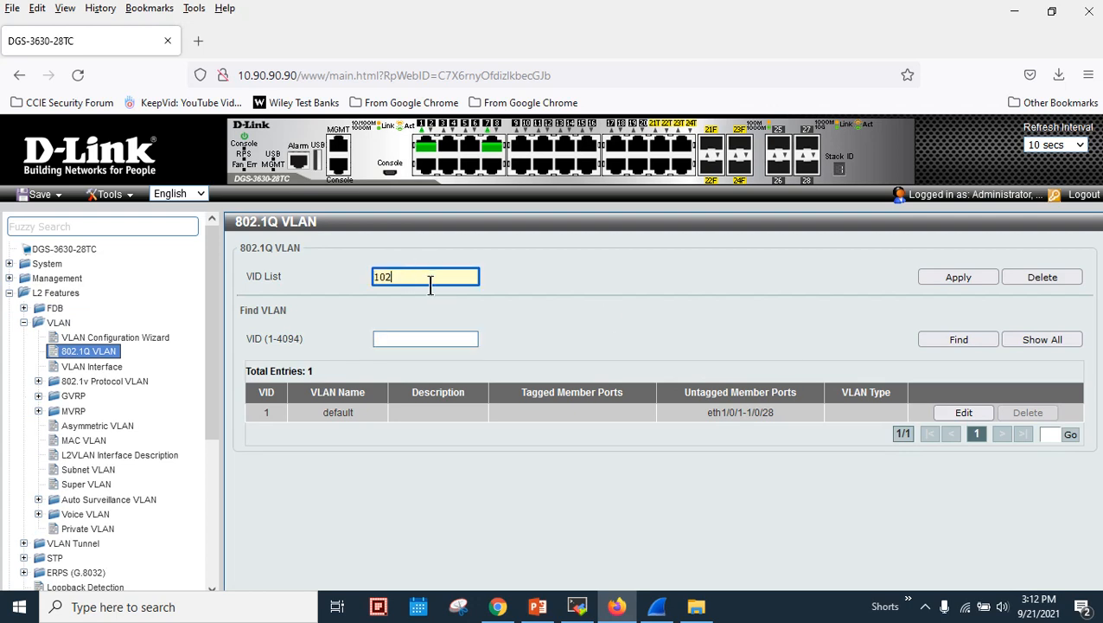
left_click(962, 280)
left_click(687, 381)
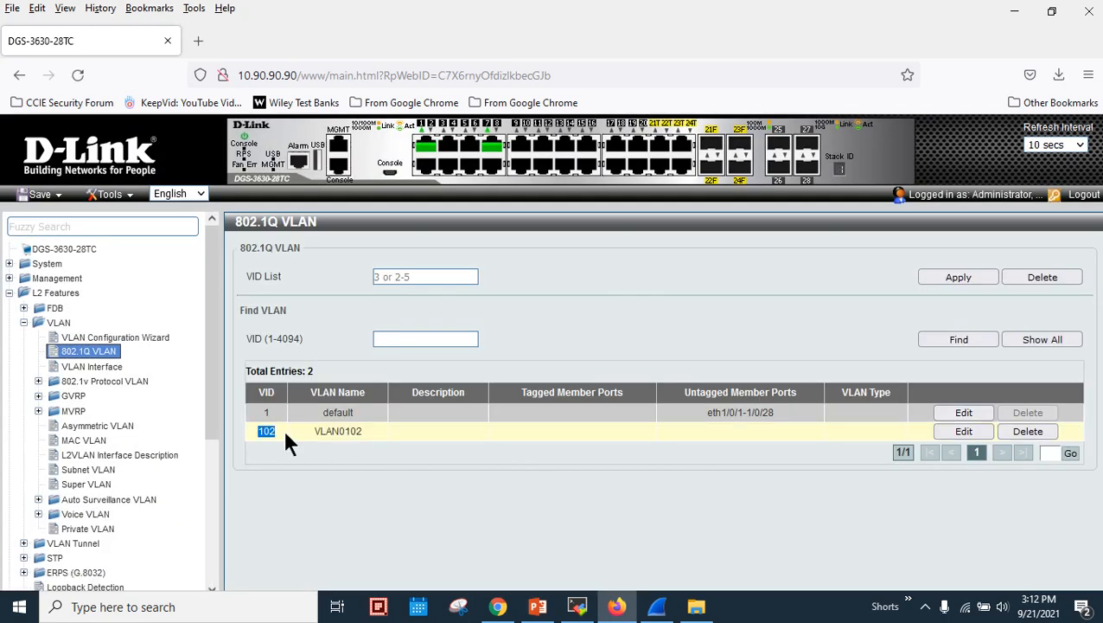
left_click(962, 431)
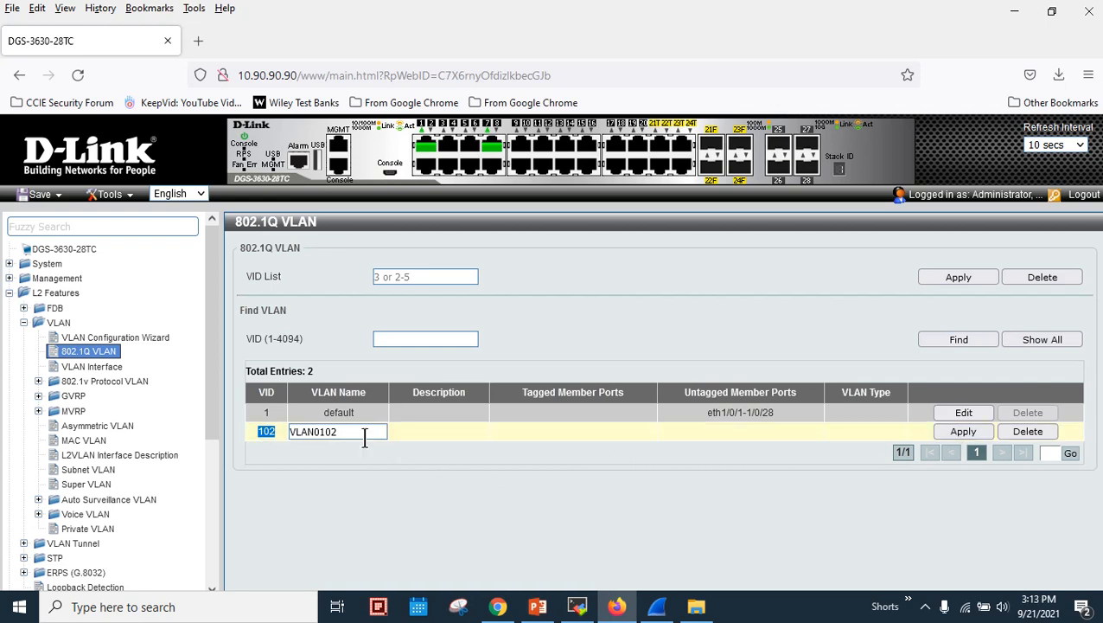
left_click_drag(364, 436, 291, 435)
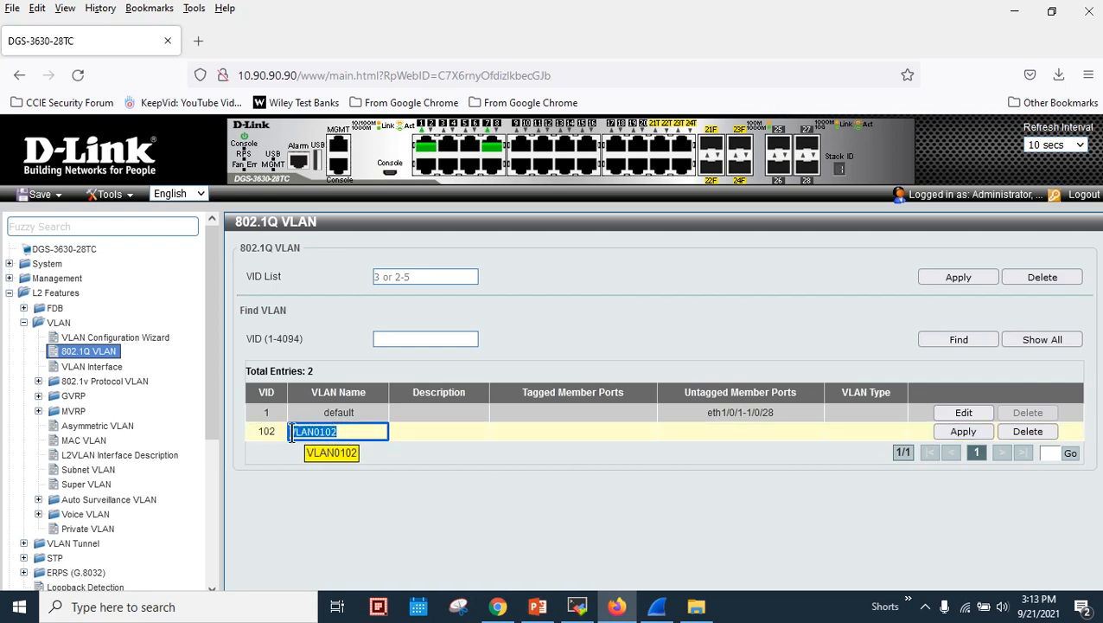
left_click(384, 499)
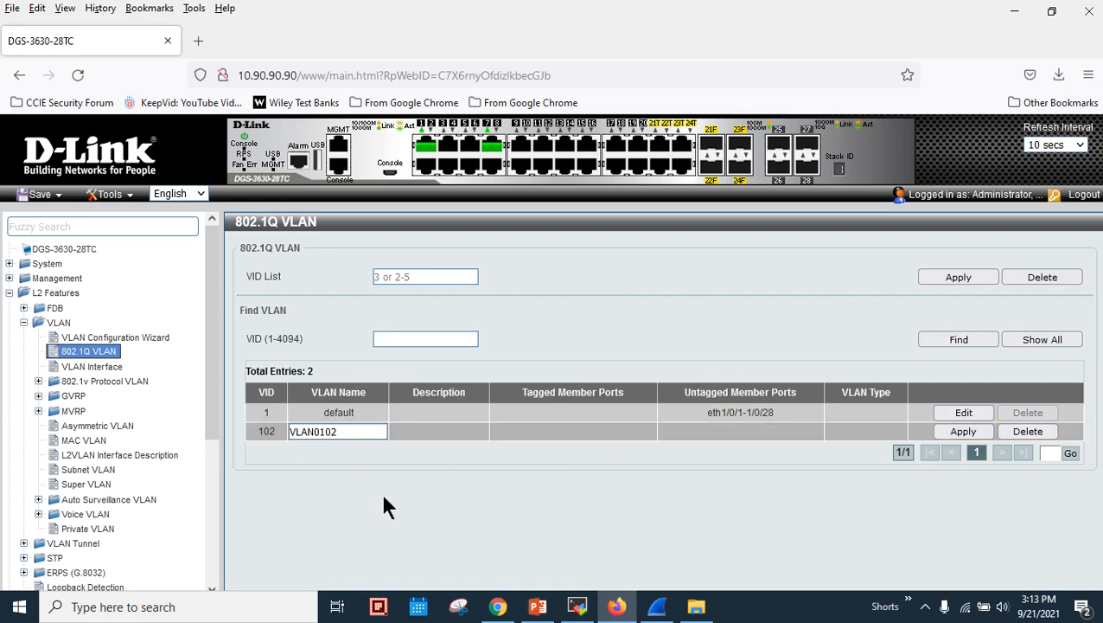
- Open the VLAN Interface page, check the planned port on the PowerPoint slide, and return to Firefox
left_click(92, 366)
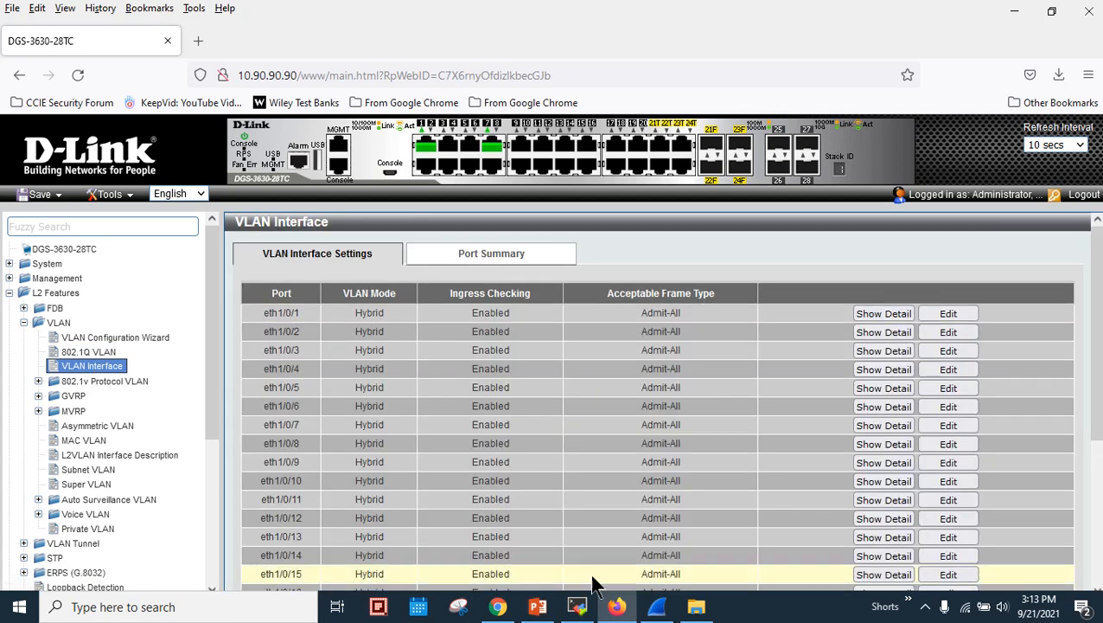
left_click(538, 606)
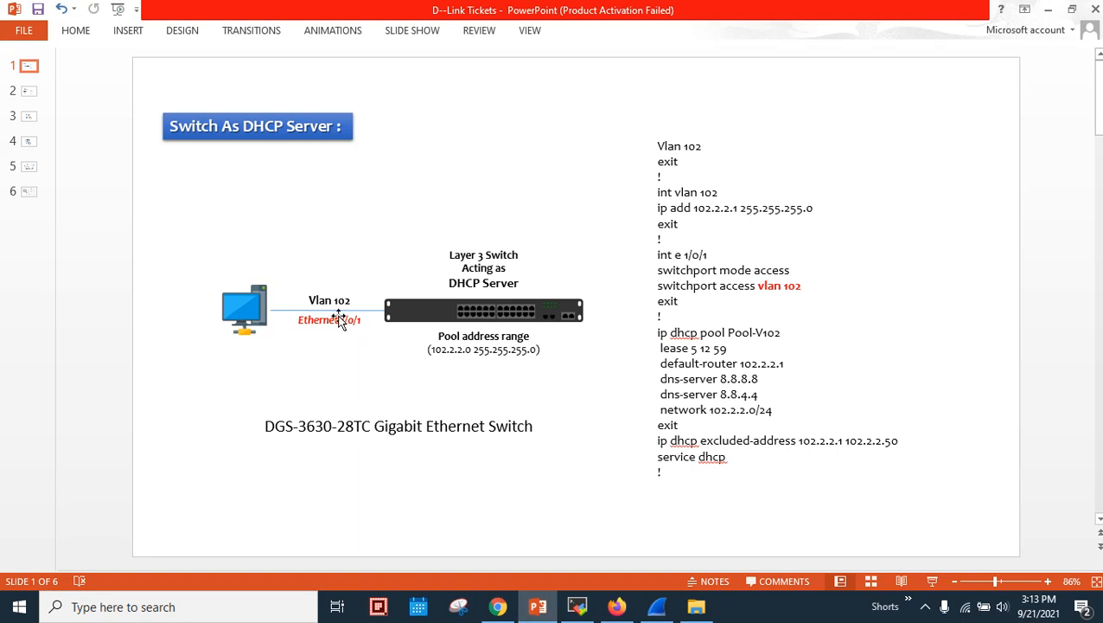
left_click(616, 607)
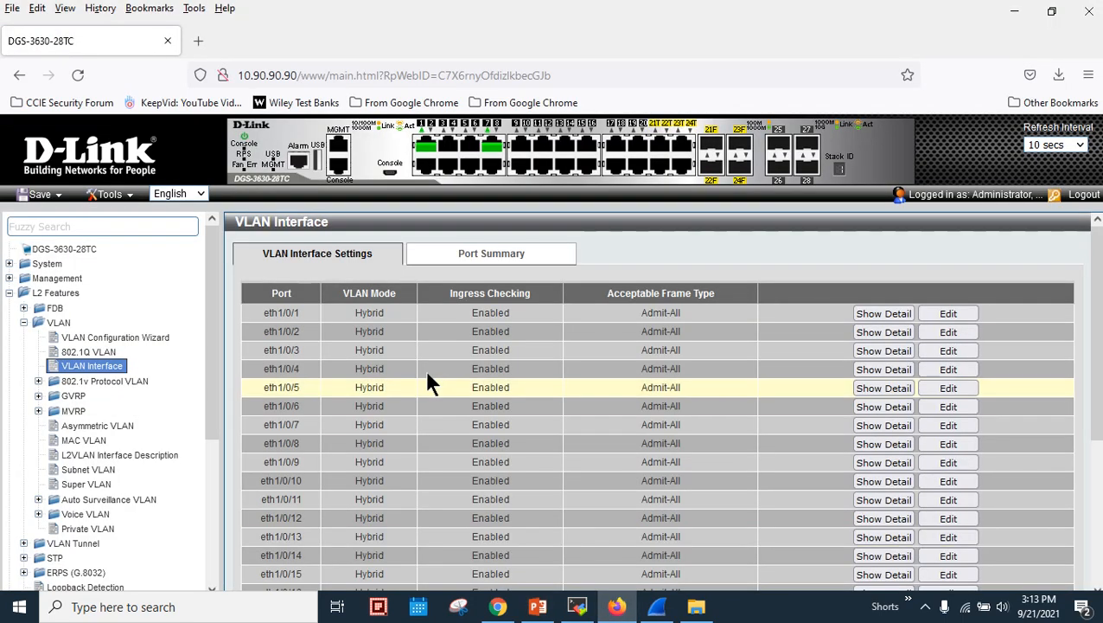
- Set port eth1/0/1 to Access VLAN mode with VID 102 and apply the change
left_click(948, 313)
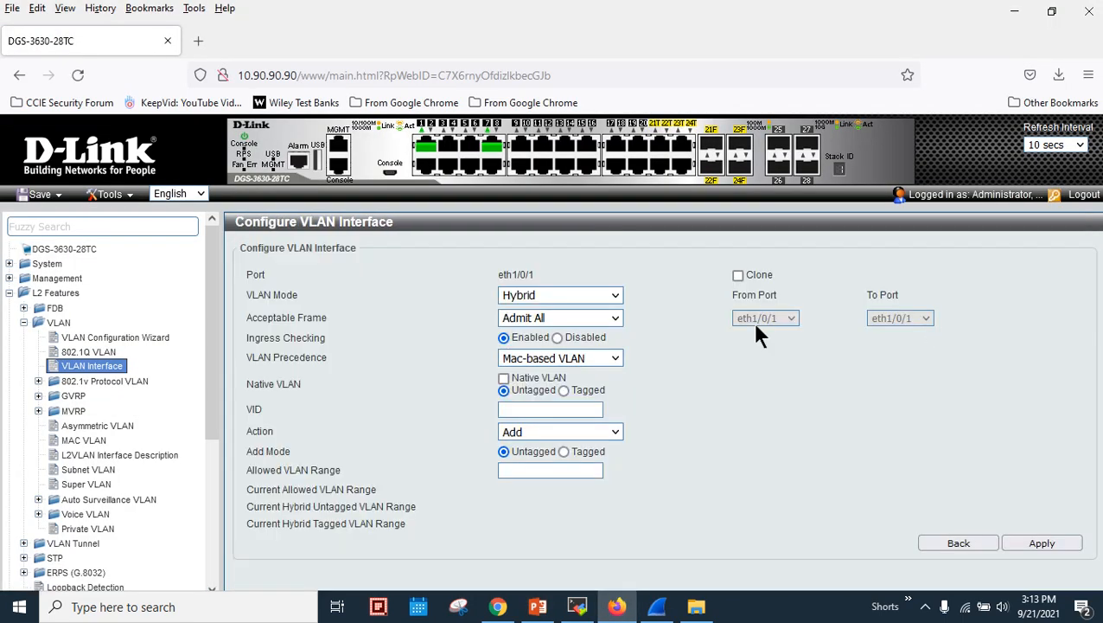
left_click(615, 296)
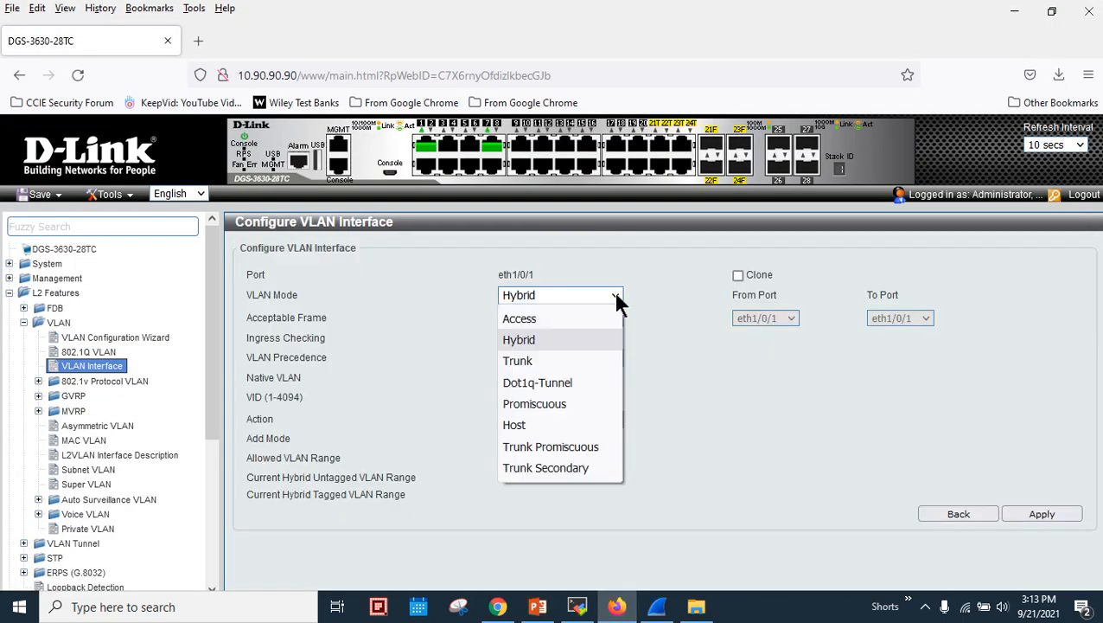
left_click(573, 319)
left_click(564, 359)
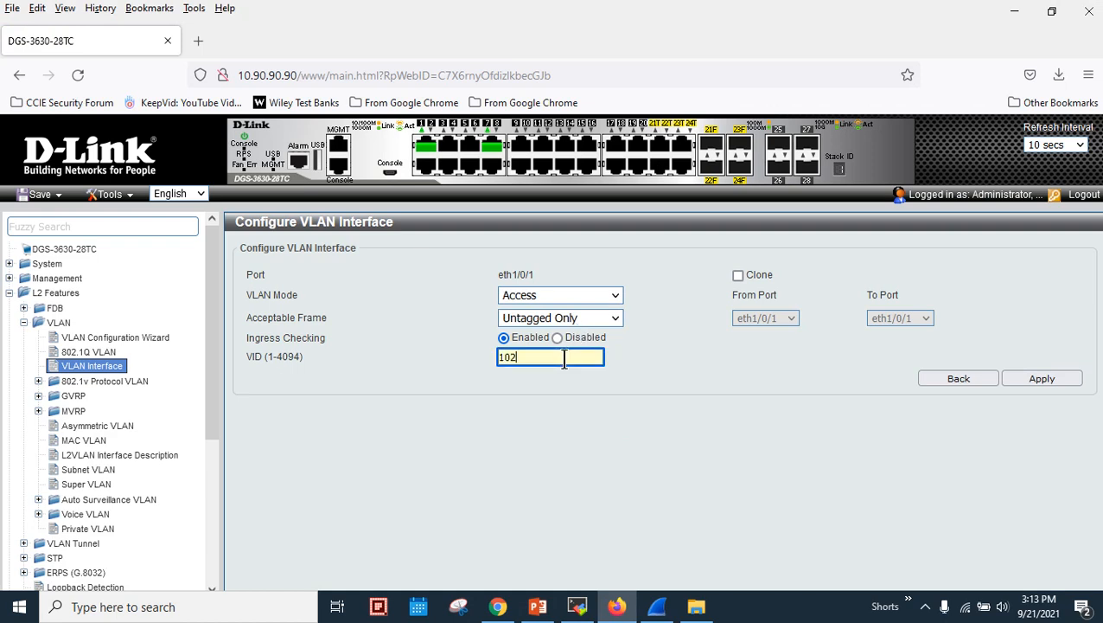
left_click(1034, 379)
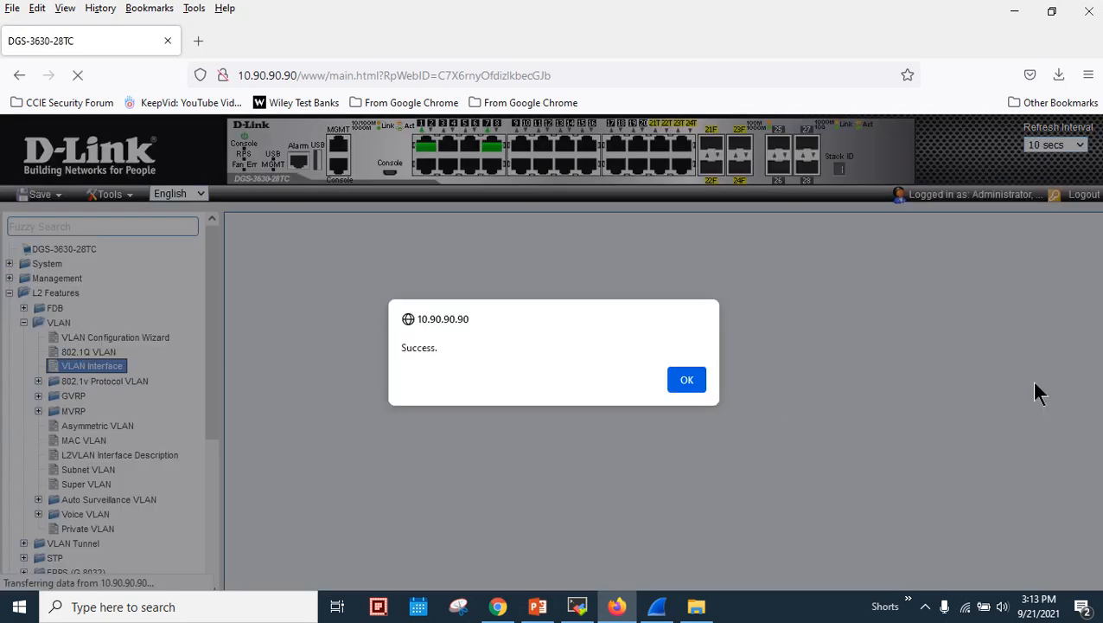
left_click(683, 380)
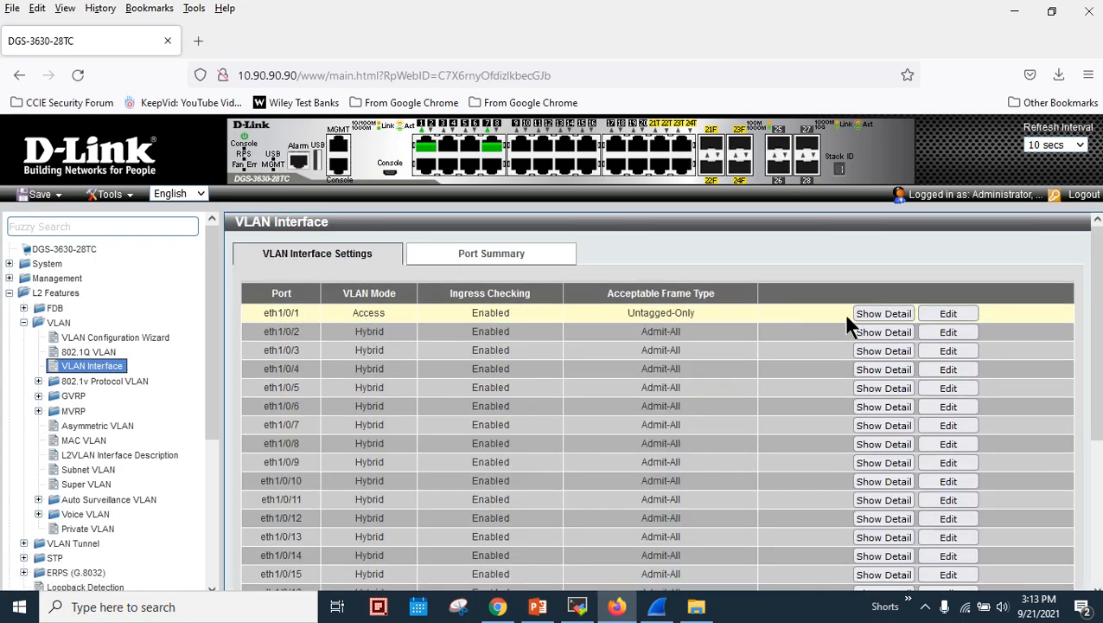
- Examine the VLAN details of port eth1/0/1, and check the plan on the PowerPoint slide before returning to Firefox
left_click(865, 313)
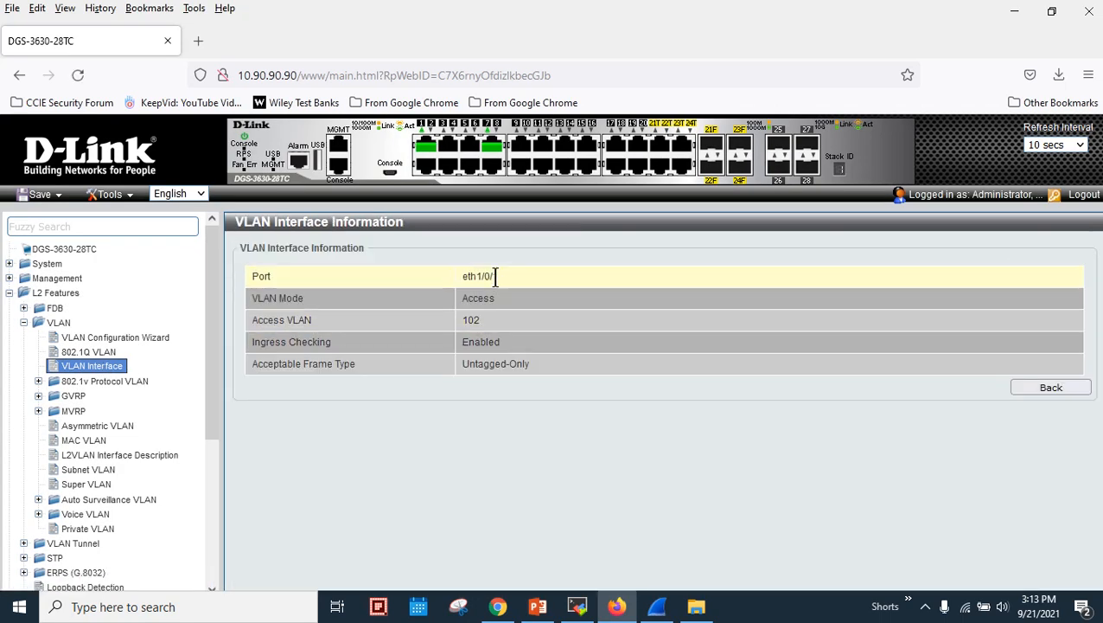
left_click_drag(495, 276, 463, 320)
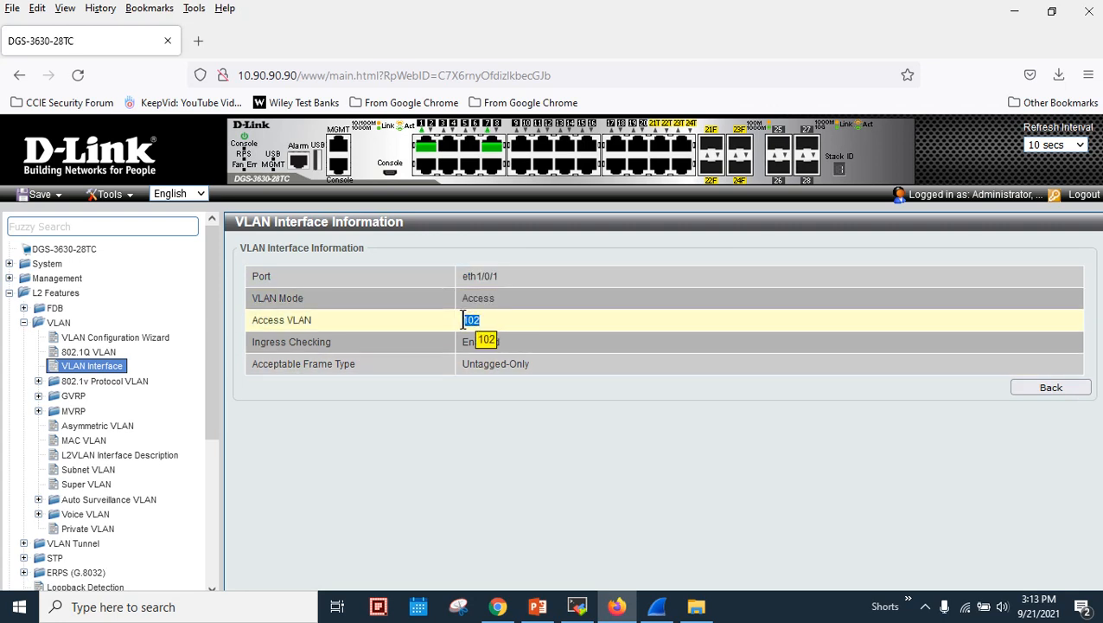
left_click(578, 606)
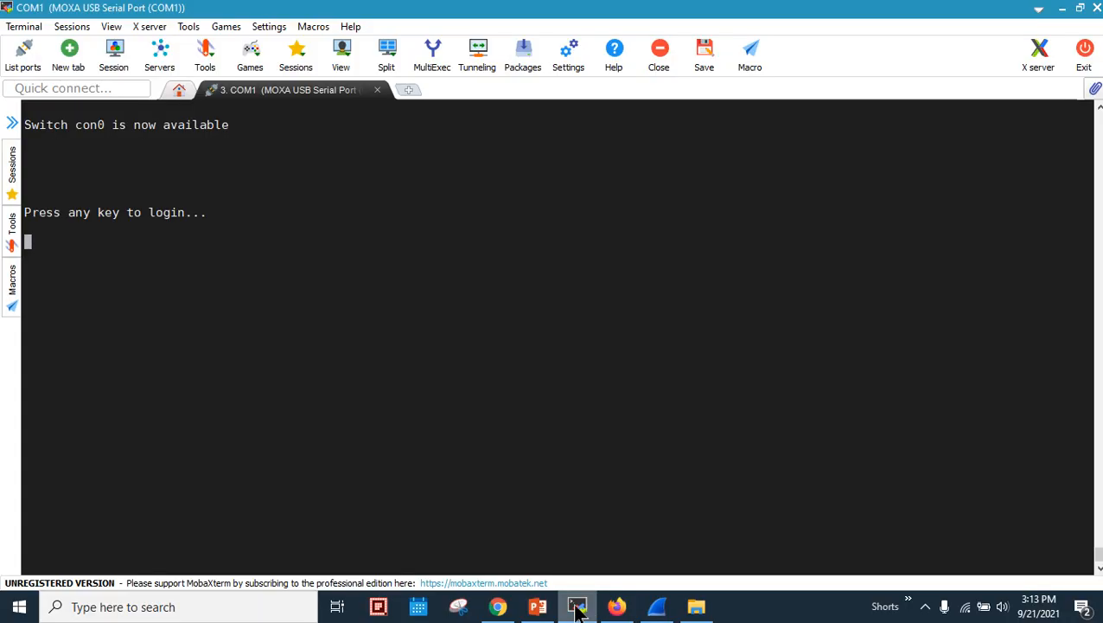
left_click(537, 606)
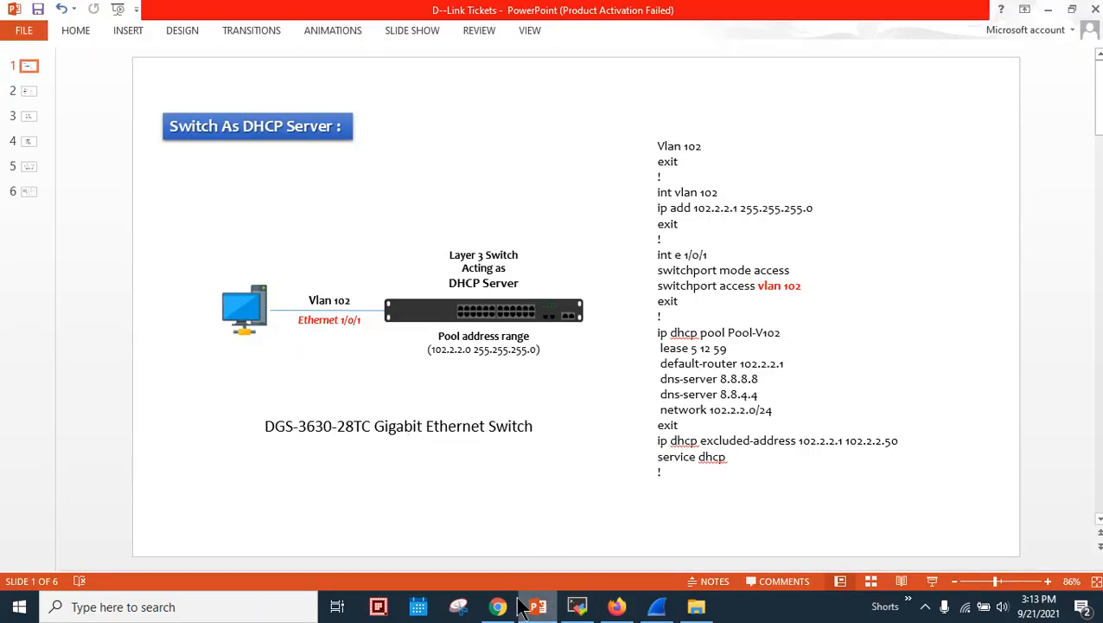
left_click(617, 606)
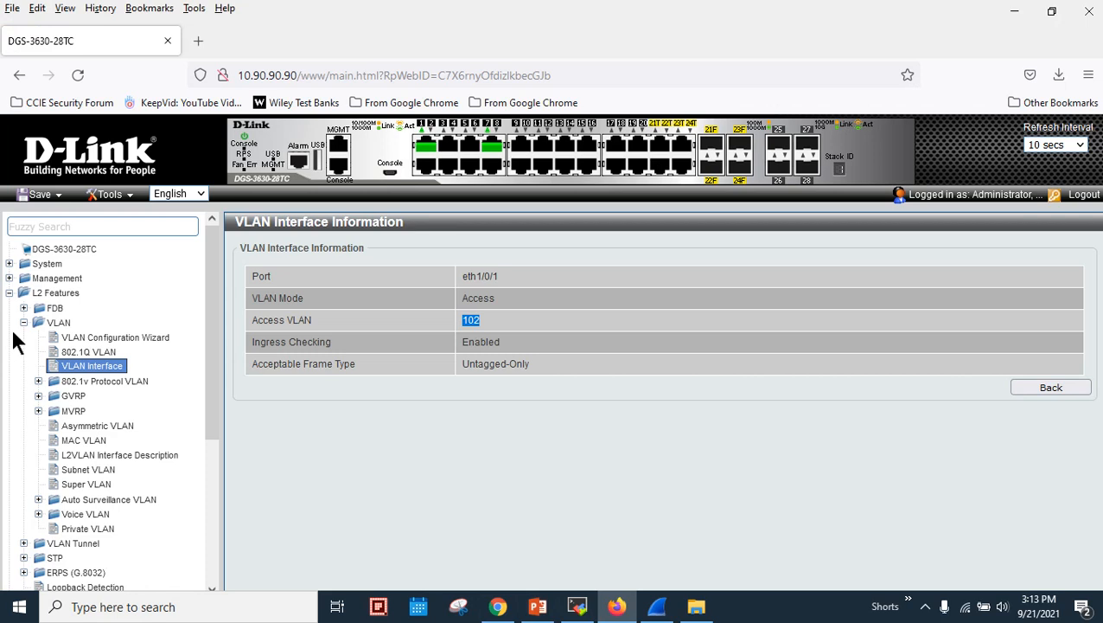
- Collapse the L2 features and open the IPv4 Interface page under the L3 features
left_click(24, 323)
left_click(8, 293)
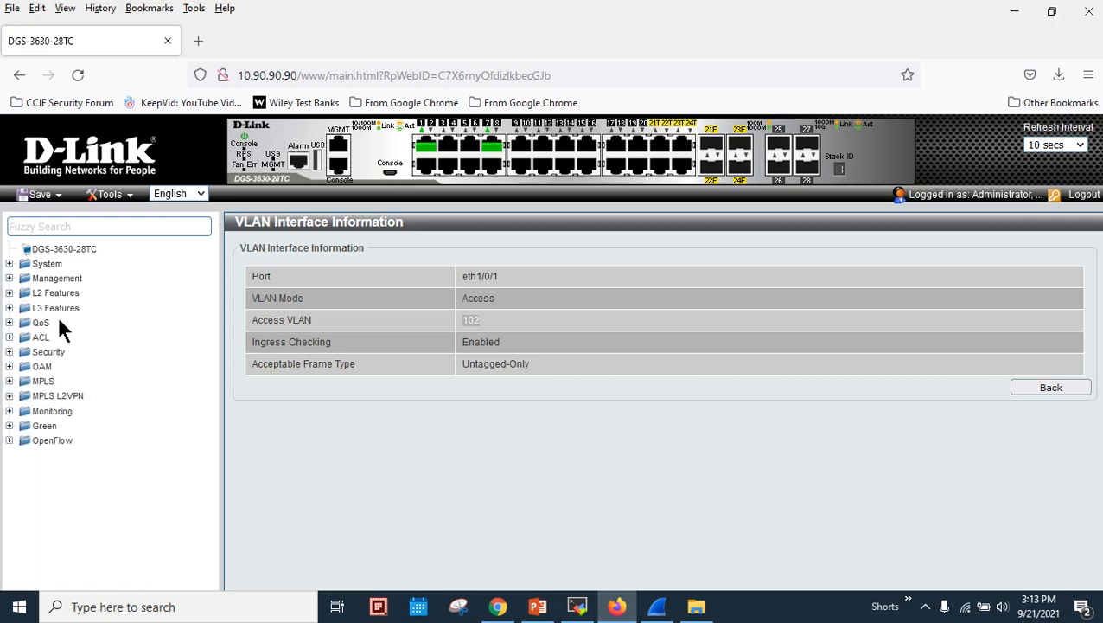
left_click(58, 309)
left_click(74, 366)
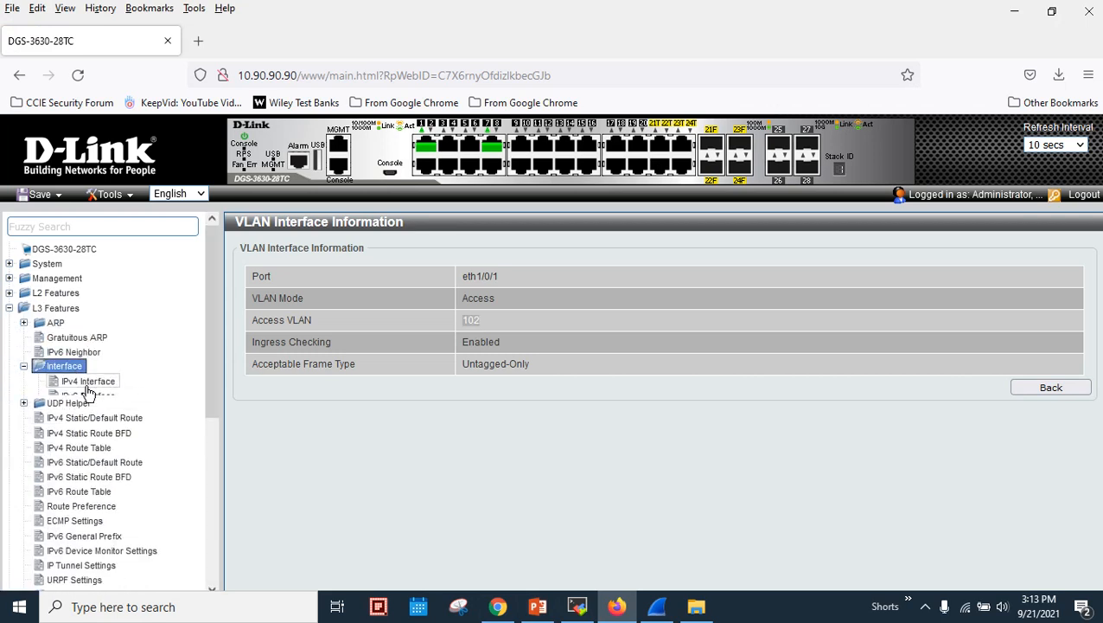
left_click(92, 383)
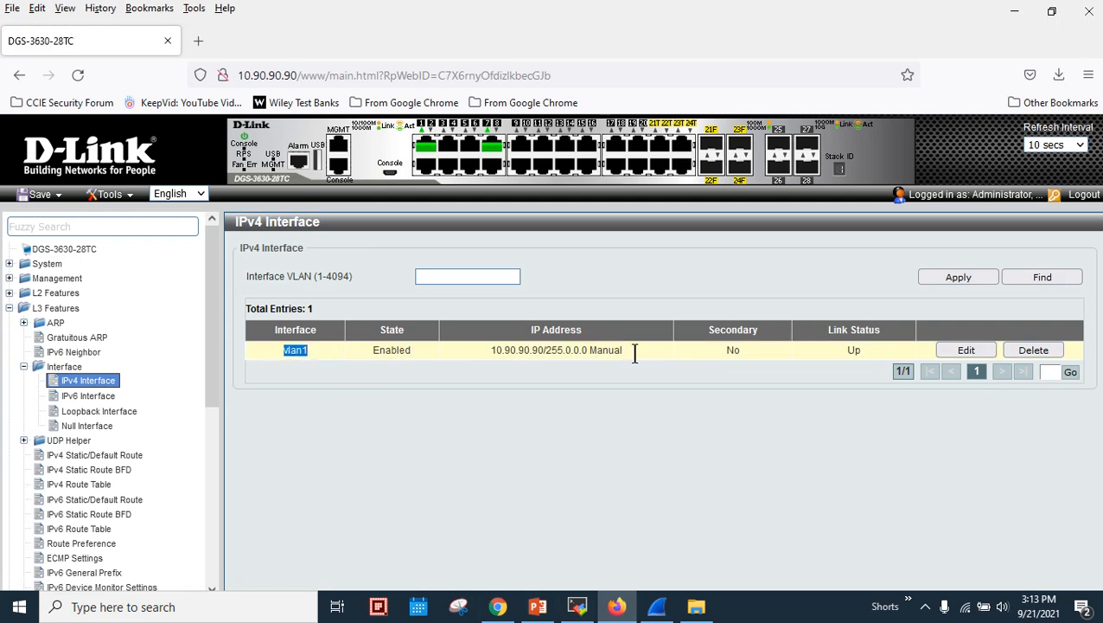
left_click(467, 276)
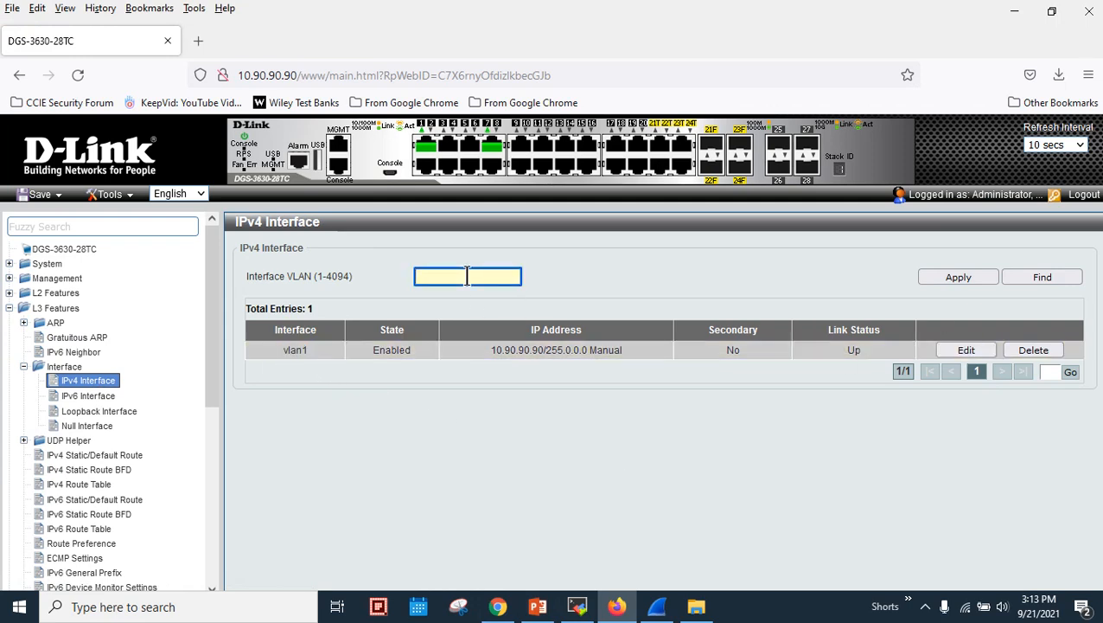
- Return to the 802.1Q VLAN page and copy the name of VLAN 102
left_click(56, 293)
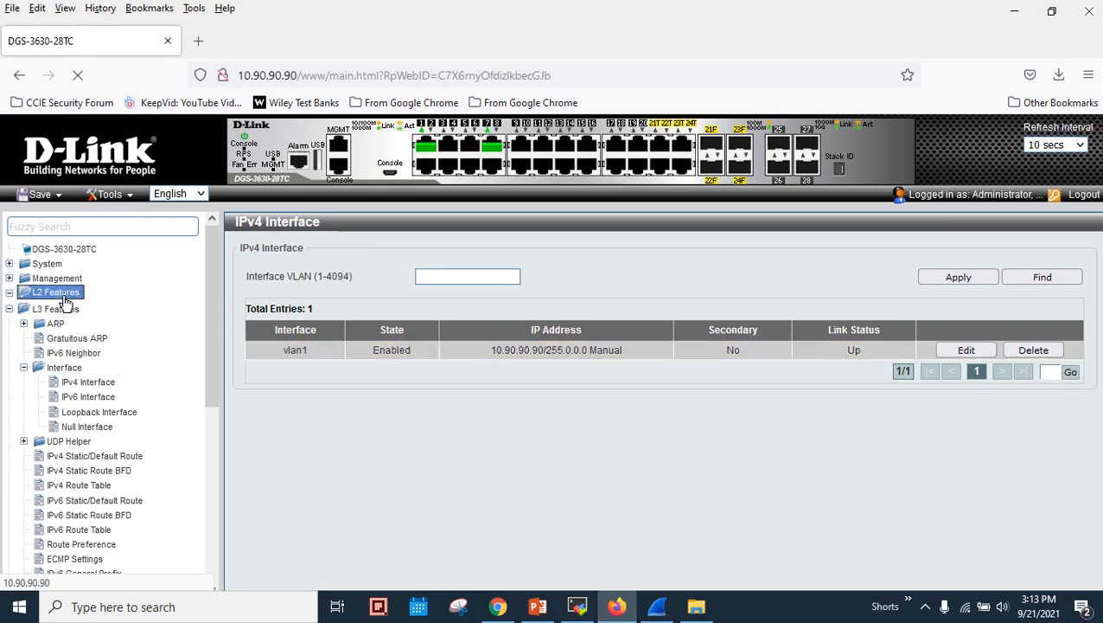
left_click(60, 324)
left_click(87, 352)
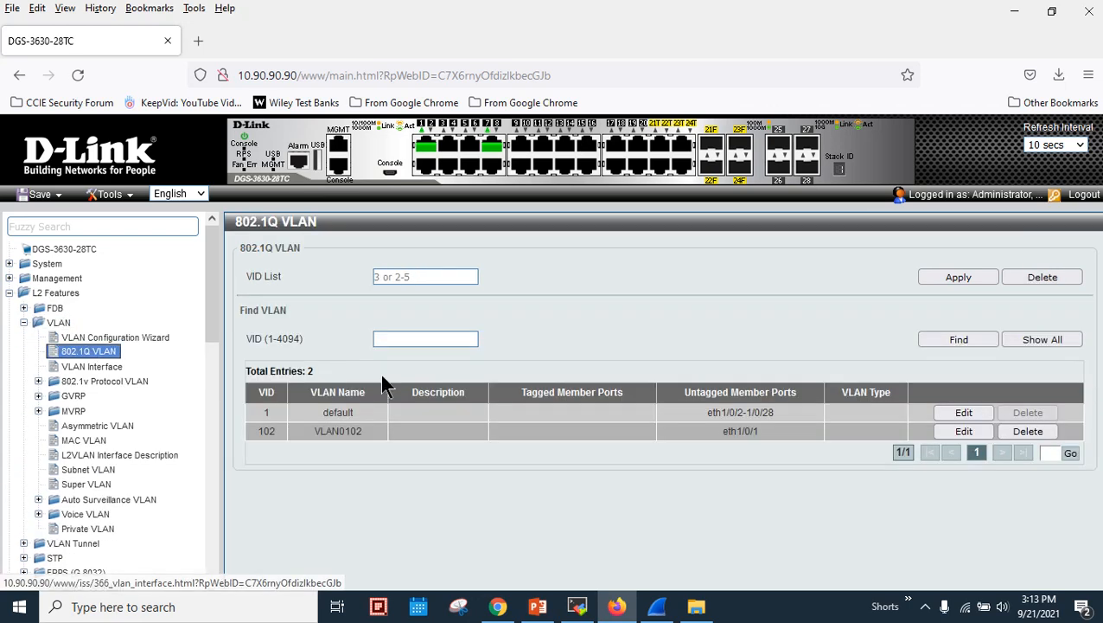
left_click_drag(365, 437, 305, 433)
right_click(328, 440)
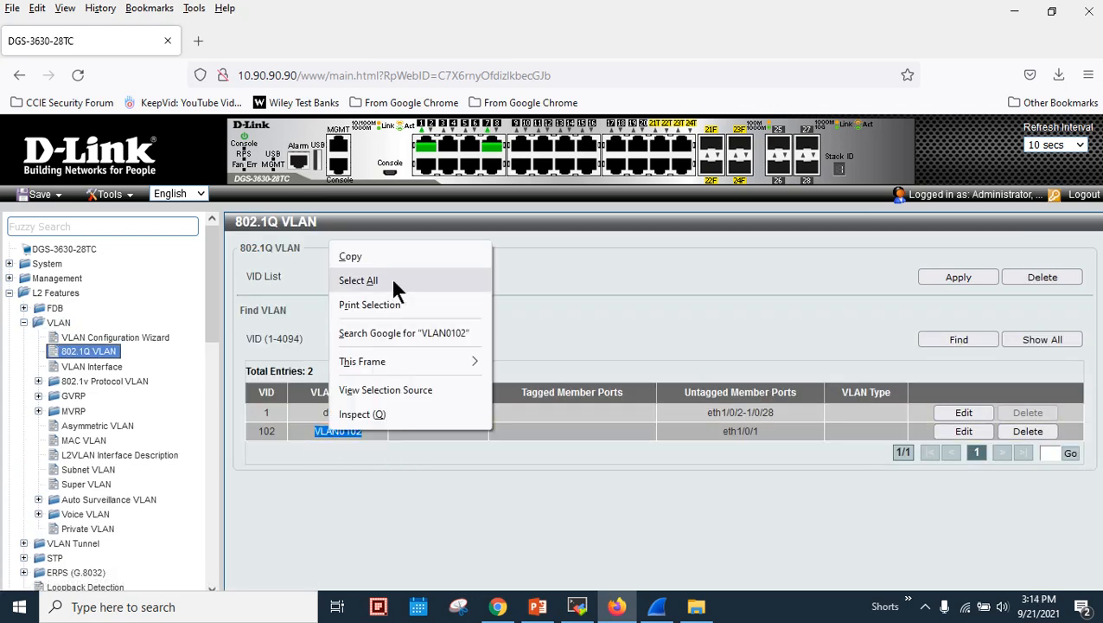
left_click(376, 255)
- Go back to the IPv4 Interface page and try to add an interface using the copied name VLAN0102
left_click(25, 323)
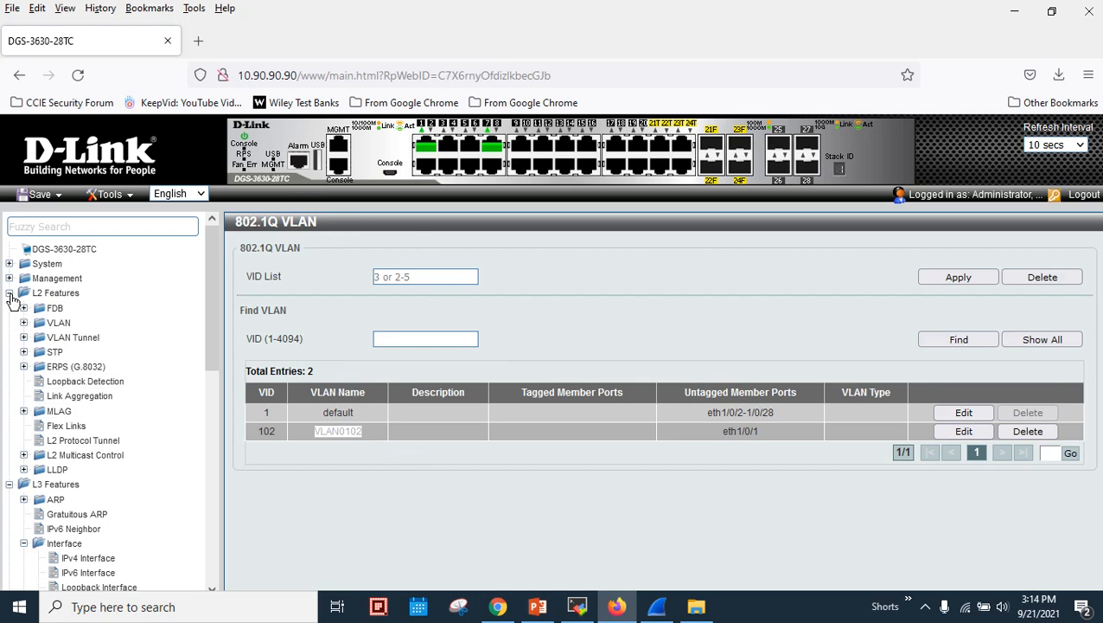
left_click(9, 293)
left_click(86, 381)
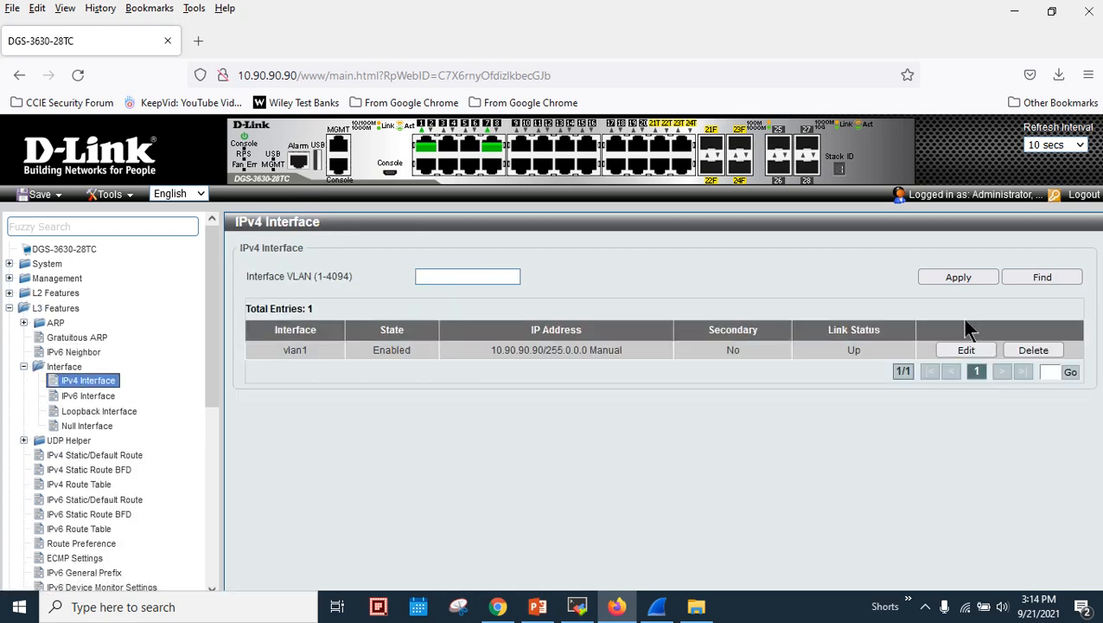
left_click(471, 275)
key("ctrl+v")
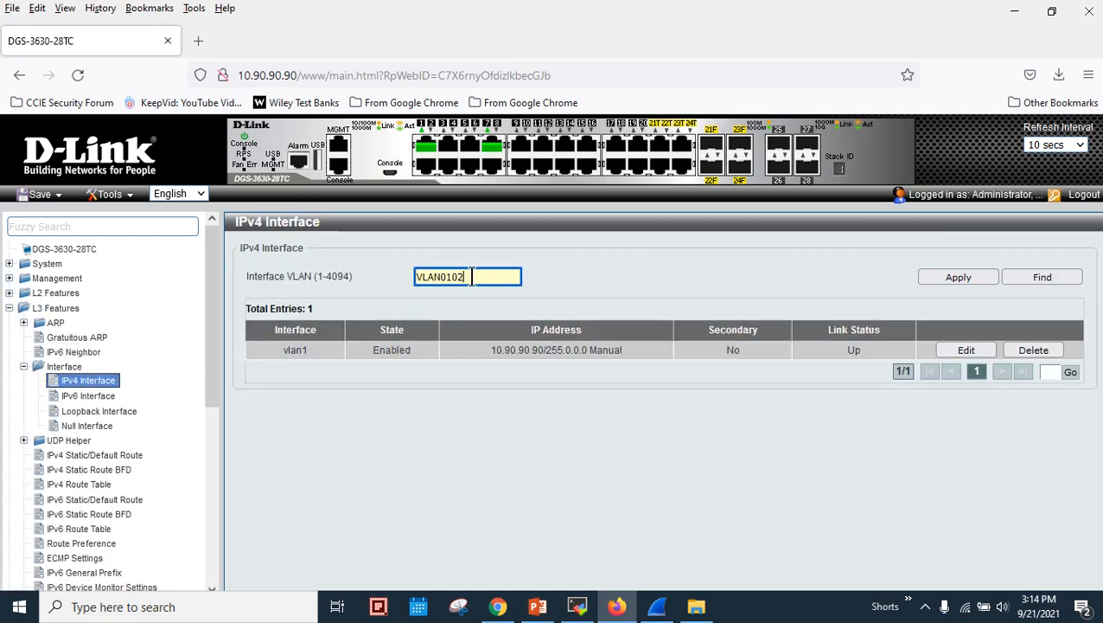
left_click(970, 284)
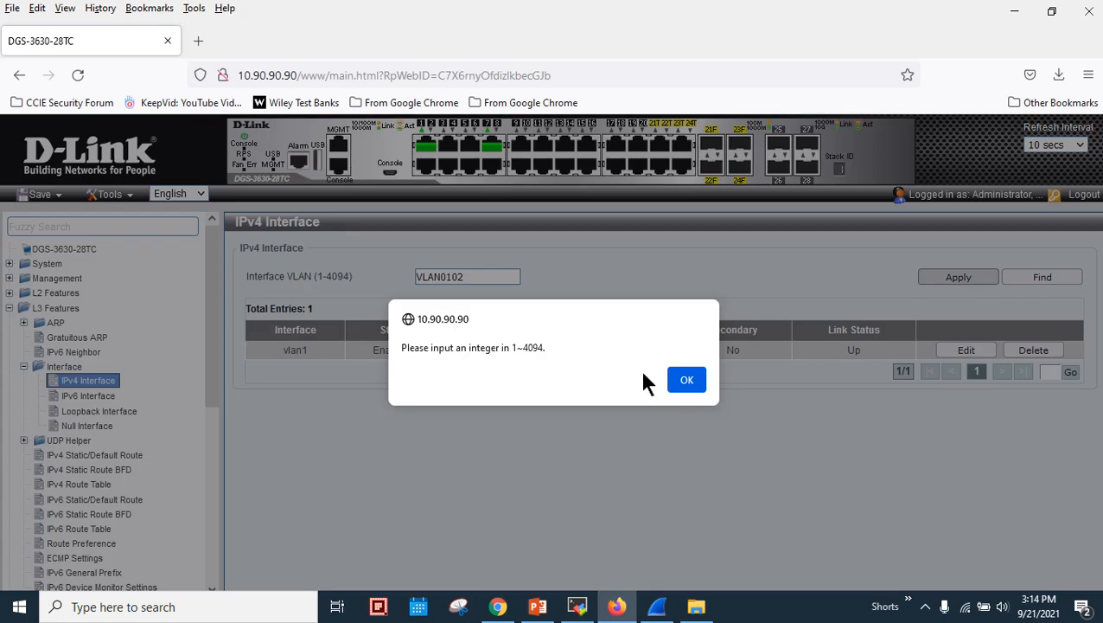
left_click(689, 382)
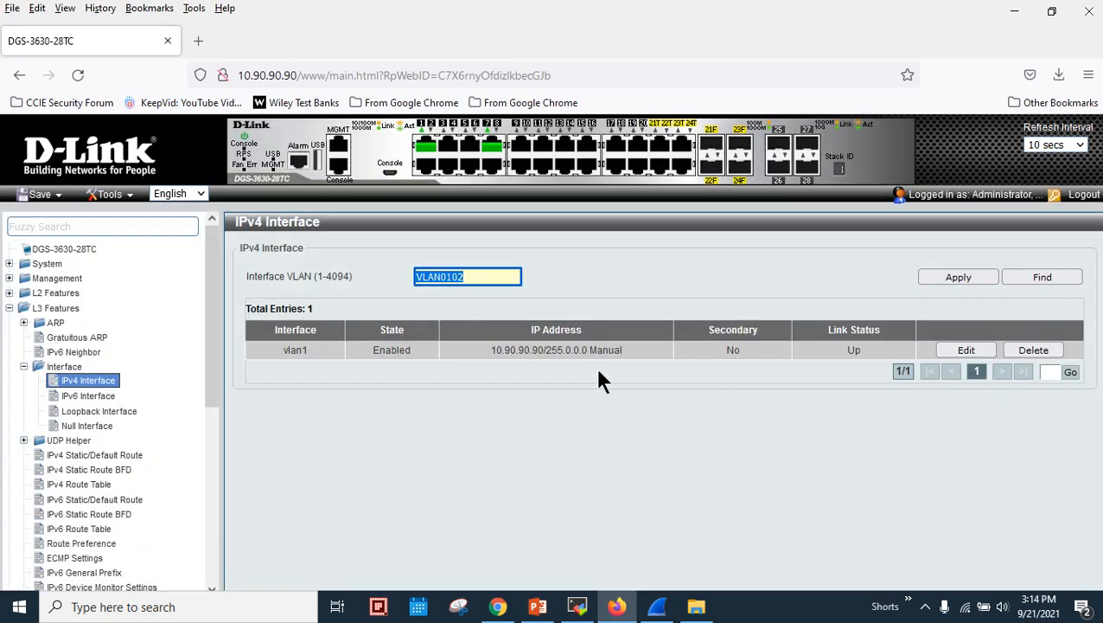
- Correct the interface VLAN to 102 and apply it to create the IPv4 interface
left_click(448, 276)
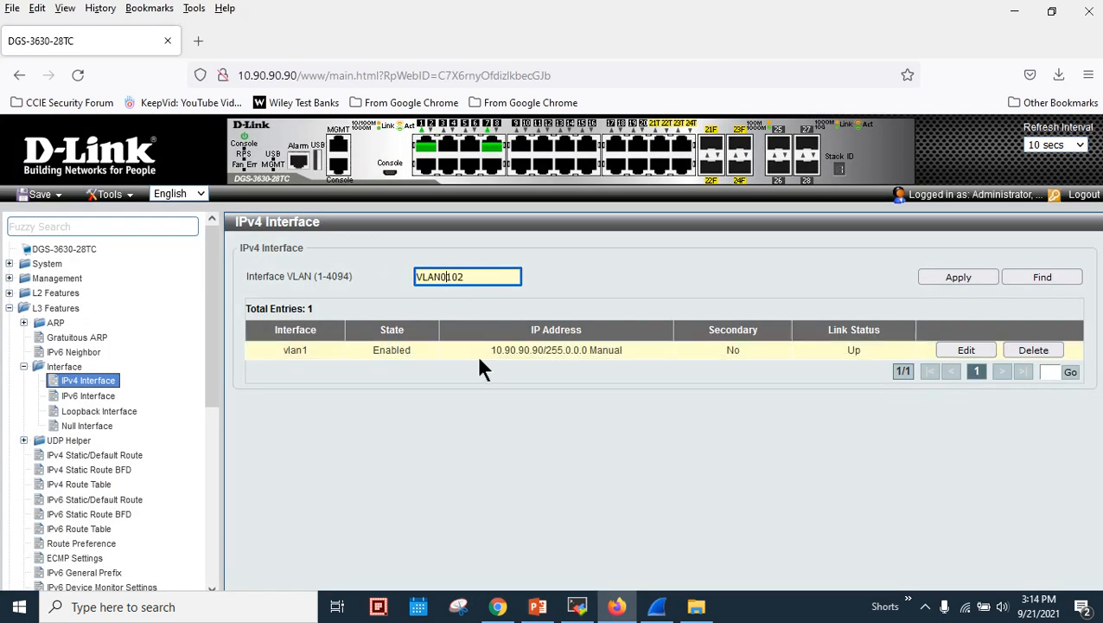
key("BackSpace")
key("BackSpace")
key("BackSpace")
key("BackSpace")
key("BackSpace")
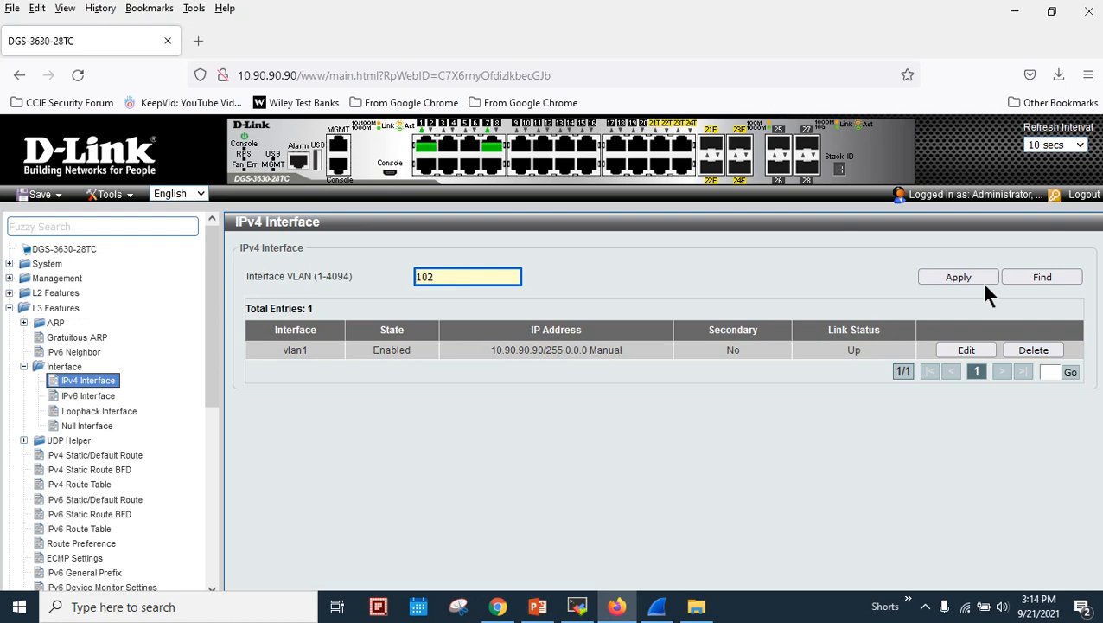
left_click(980, 280)
left_click(689, 380)
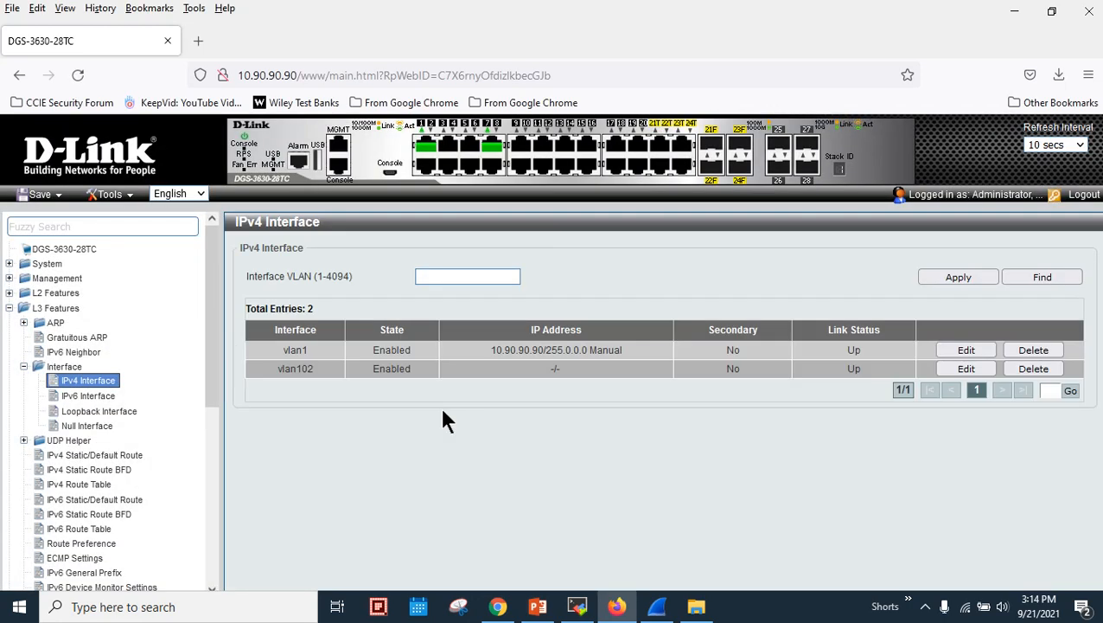
- Open the vlan102 interface for editing and enter primary IP address 102.1.1.1 with mask 255.255.255.0
left_click(968, 370)
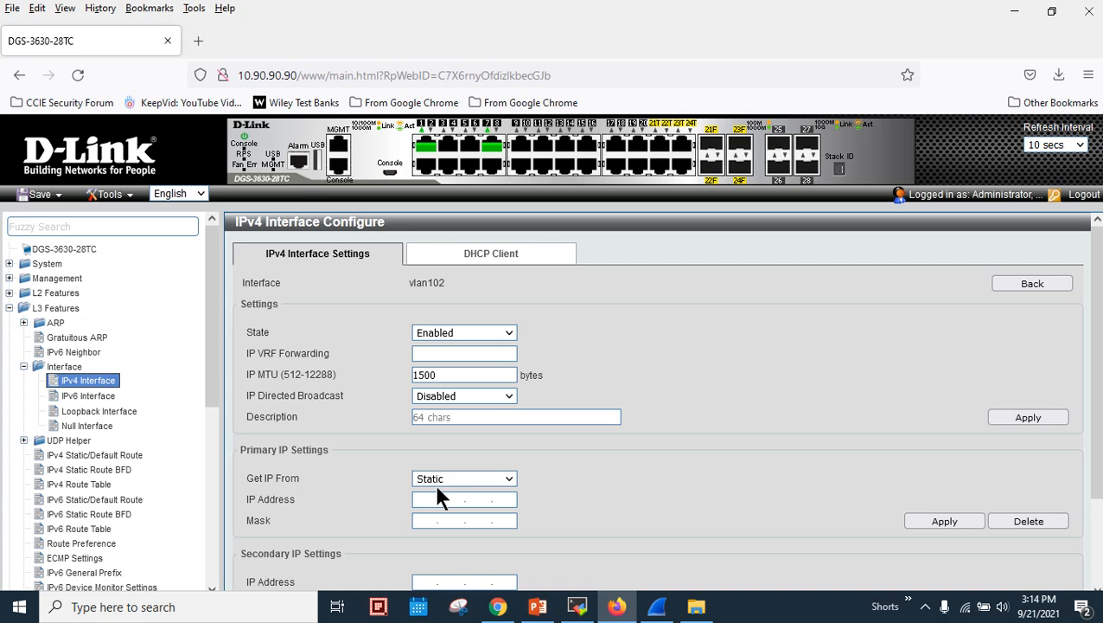
scroll(434, 483, "down", 2)
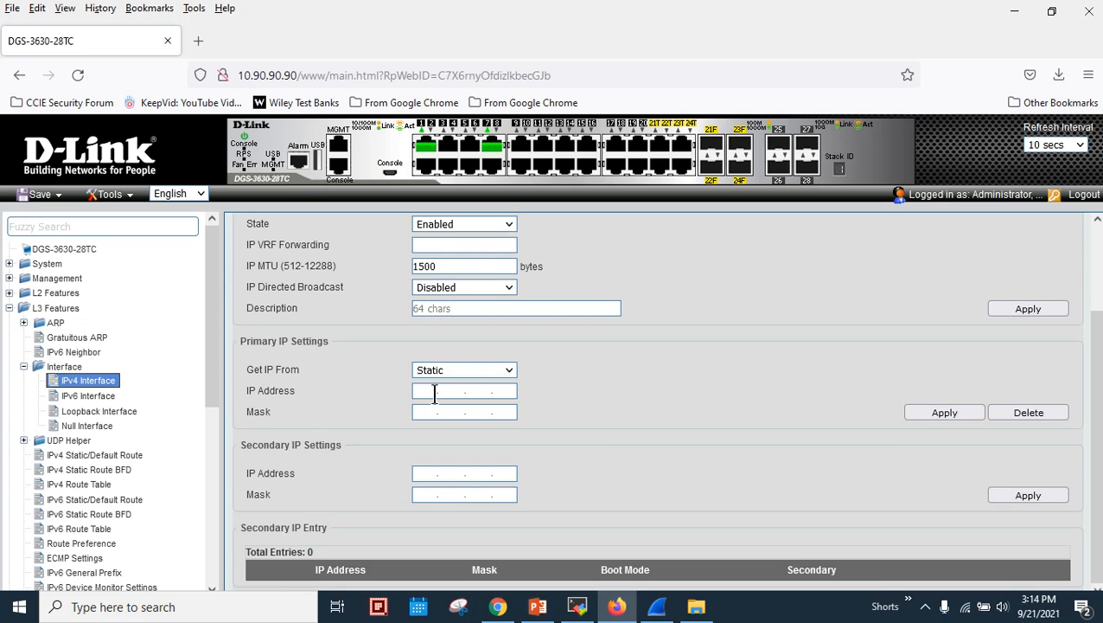
type("102.1.1.1")
key("Tab")
type("255.255.2")
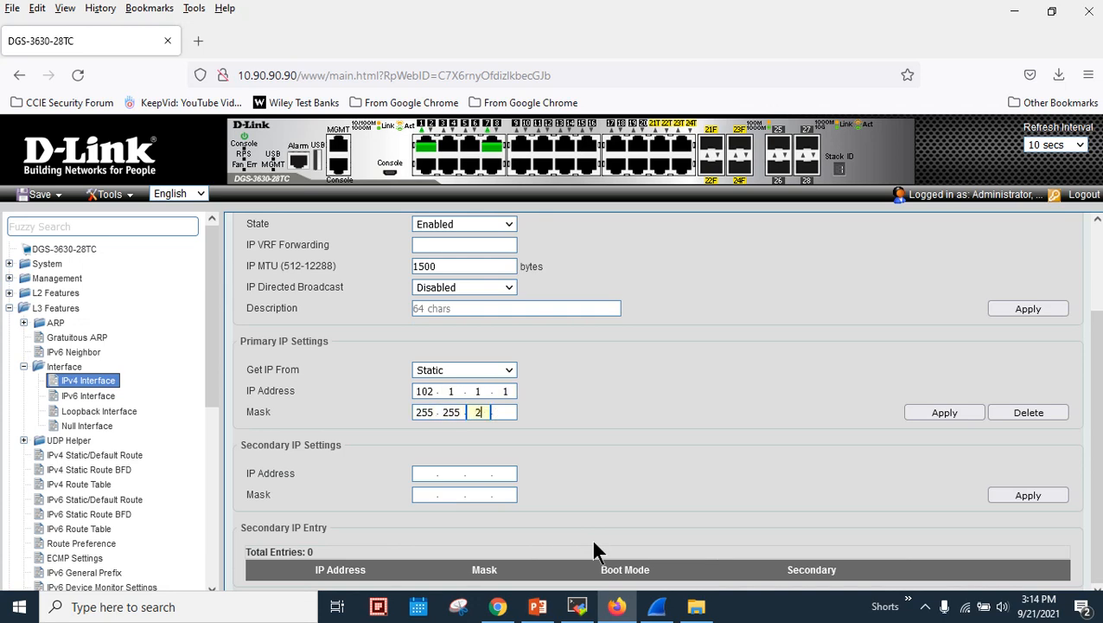
type("55.0")
- Switch to PowerPoint and check the planned IP address for the VLAN 102 interface in the slide's configuration text
left_click(545, 605)
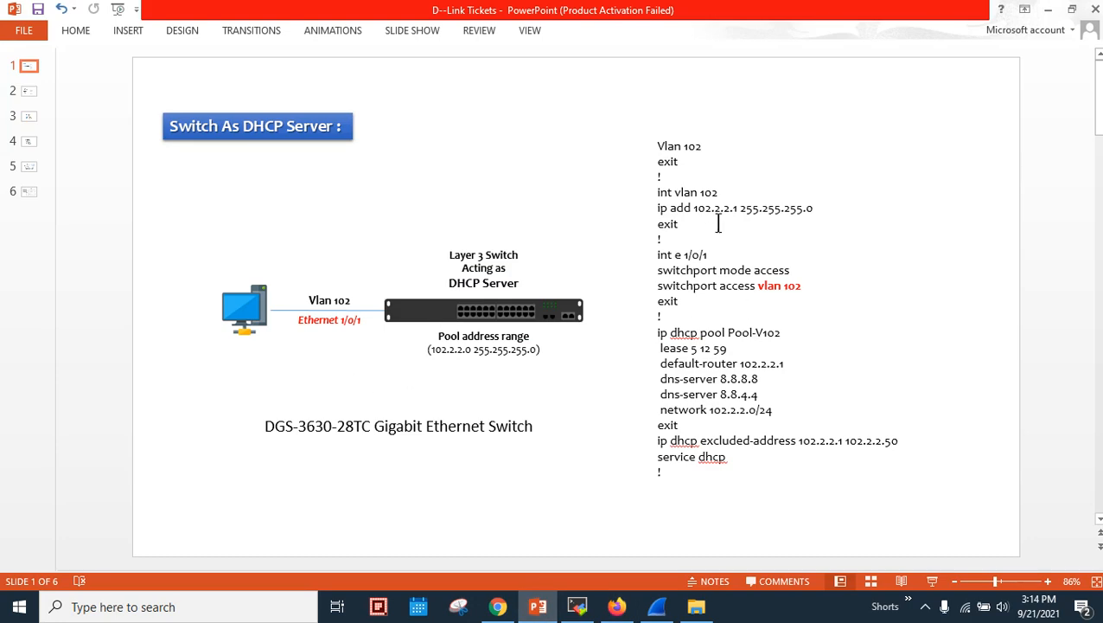
left_click_drag(738, 210, 692, 212)
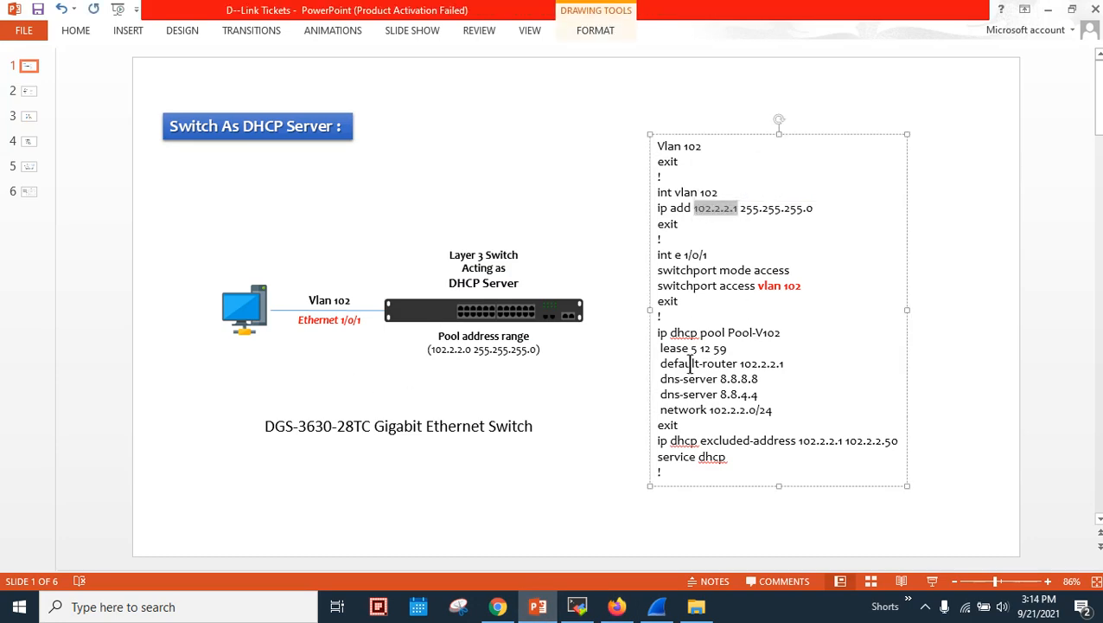
left_click(616, 606)
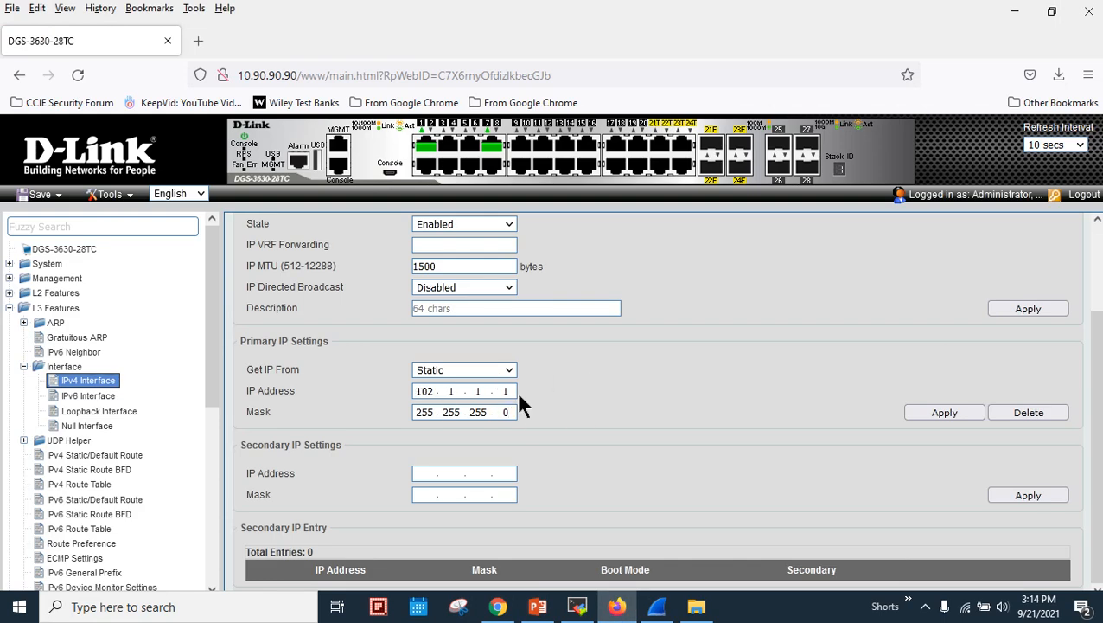
left_click(538, 607)
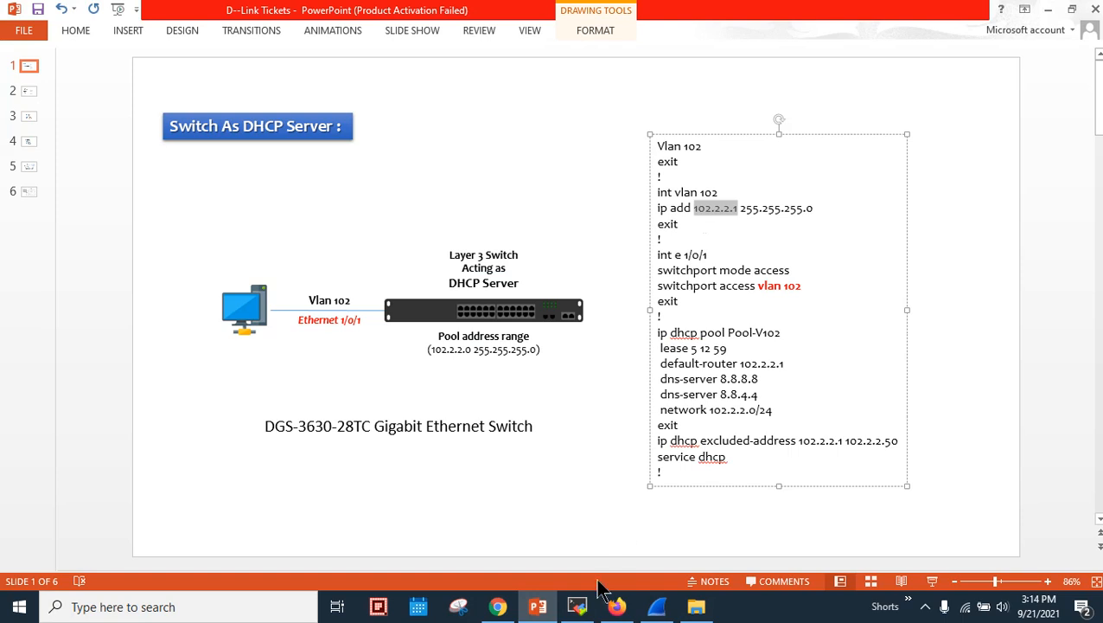
left_click(577, 606)
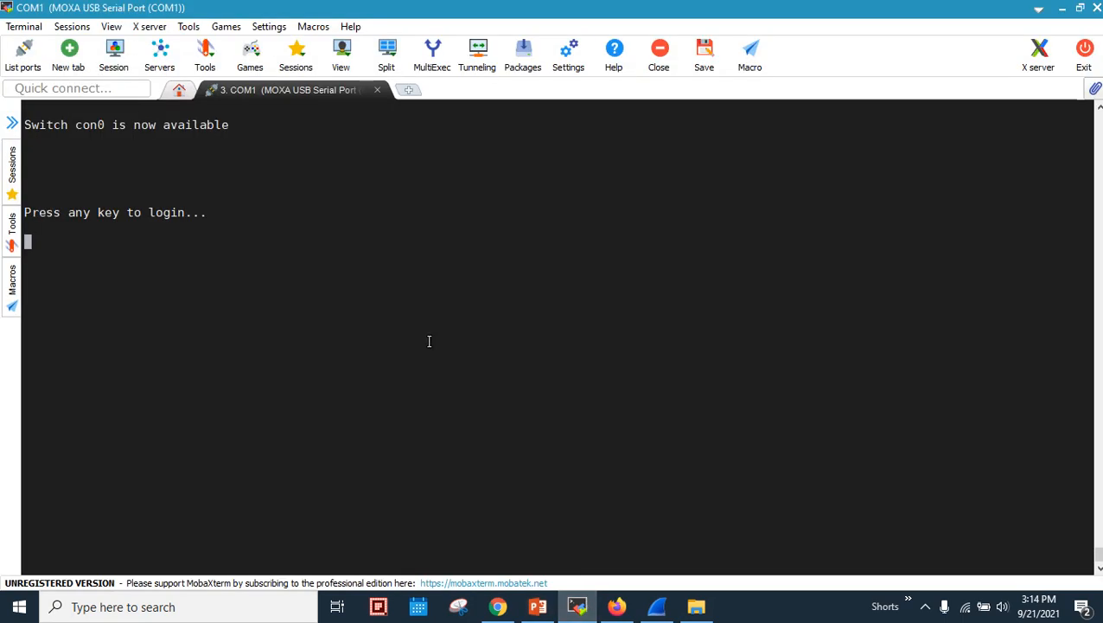
- Return to the switch's web page in Firefox, correct the primary IP address to 102.2.2.1 and apply it
left_click(617, 606)
type("2")
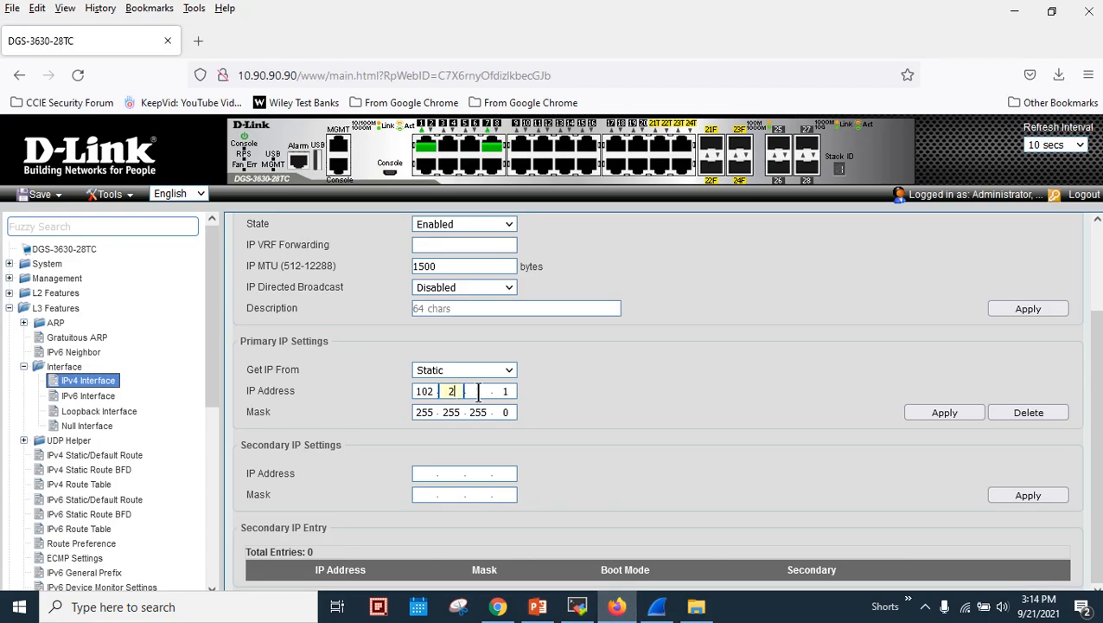
left_click(477, 391)
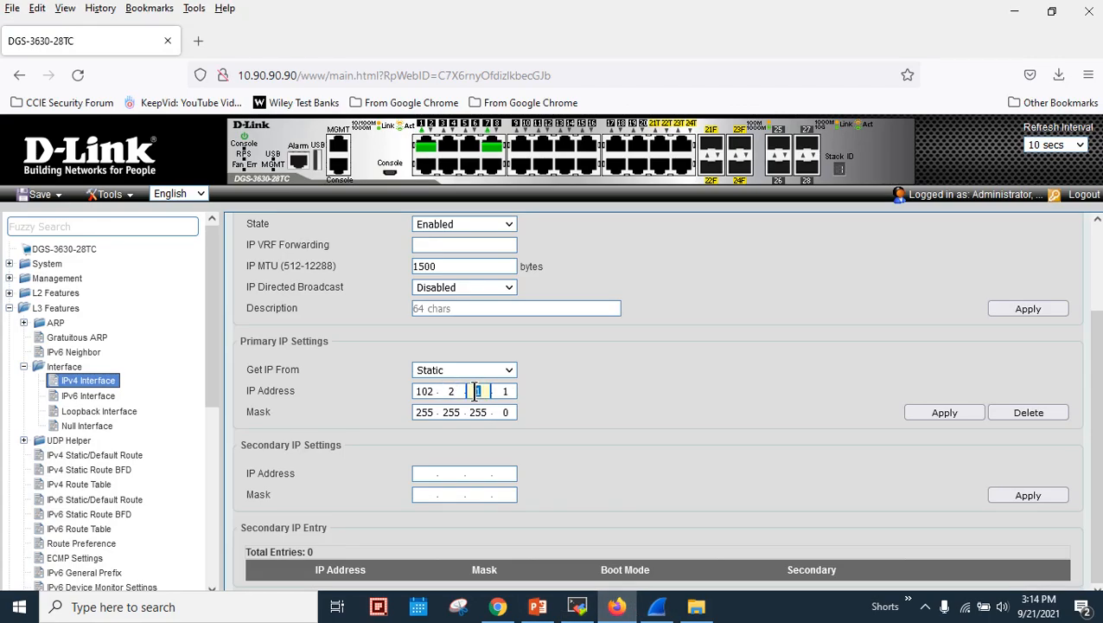
left_click(928, 413)
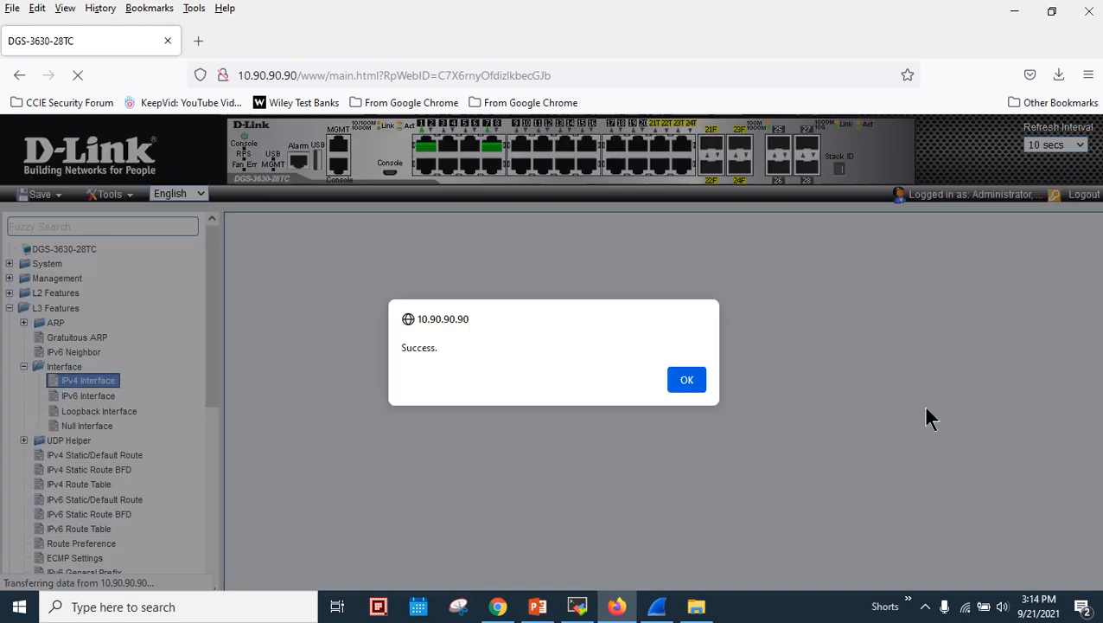
left_click(686, 380)
- Open the 802.1Q VLAN page under the L2 features and check the untagged member port of VLAN 102
left_click(56, 292)
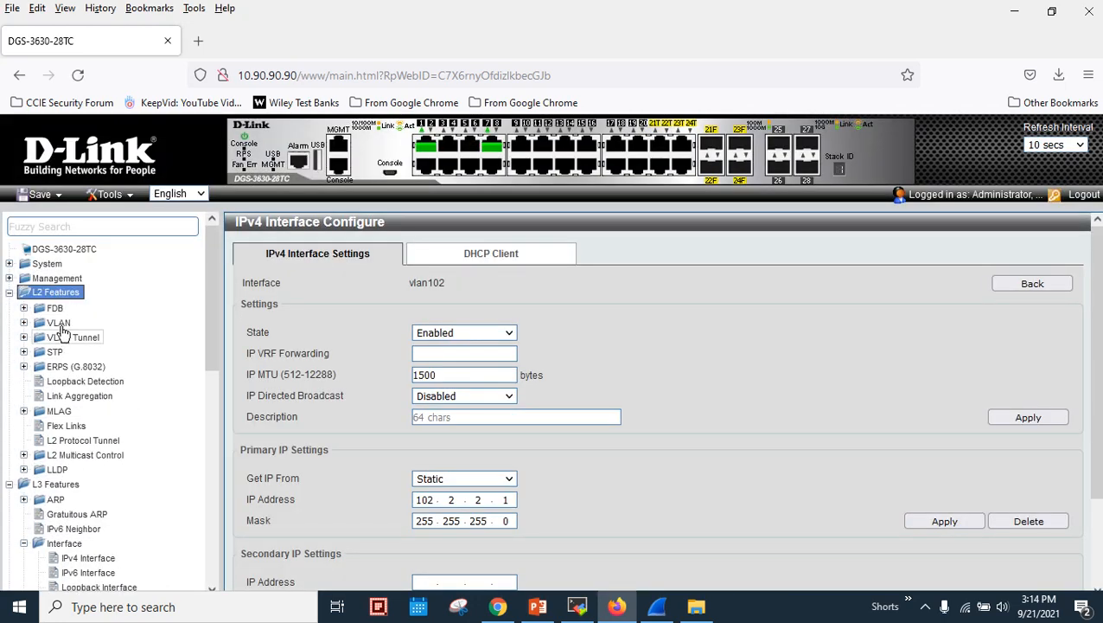
left_click(59, 323)
left_click(88, 351)
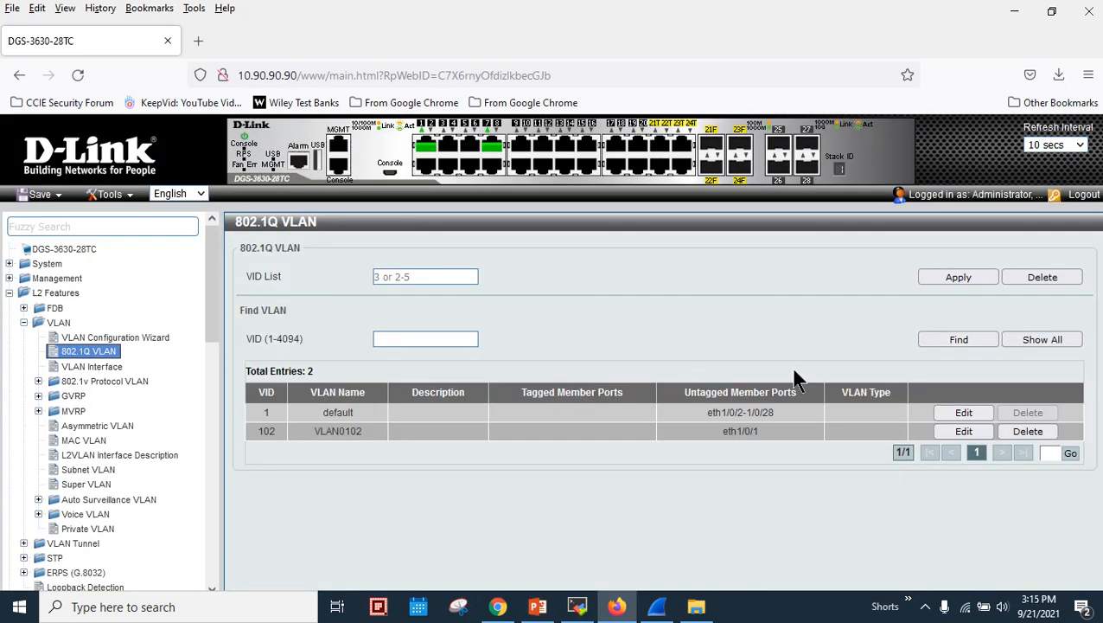
left_click_drag(725, 430, 767, 427)
left_click(62, 322)
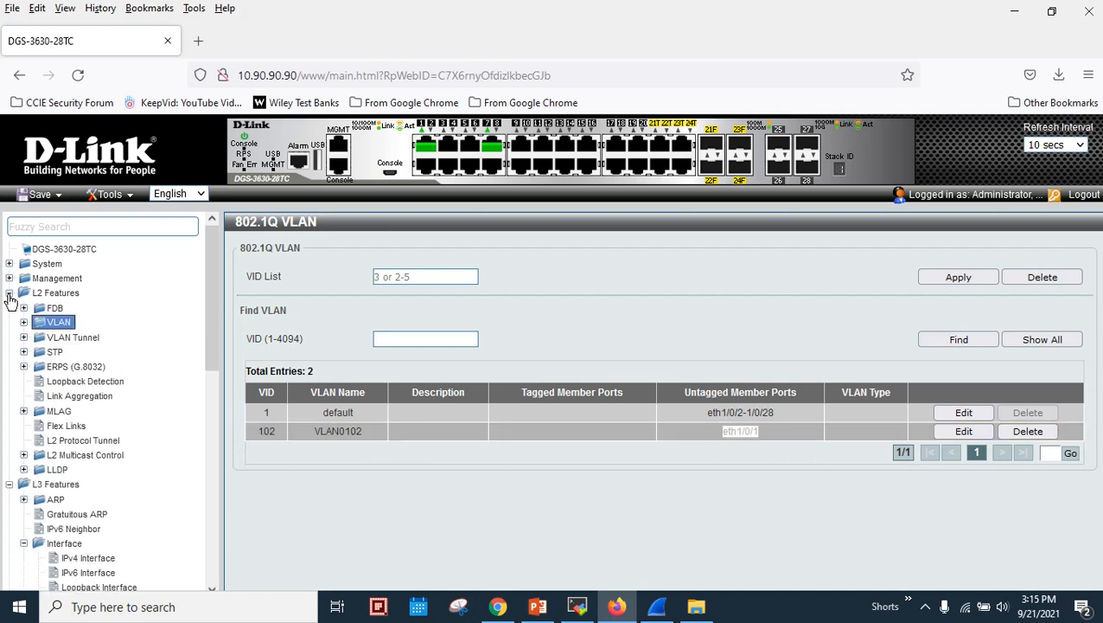
- Return to the IPv4 Interface page and check the address and link status of vlan102
left_click(9, 294)
left_click(86, 380)
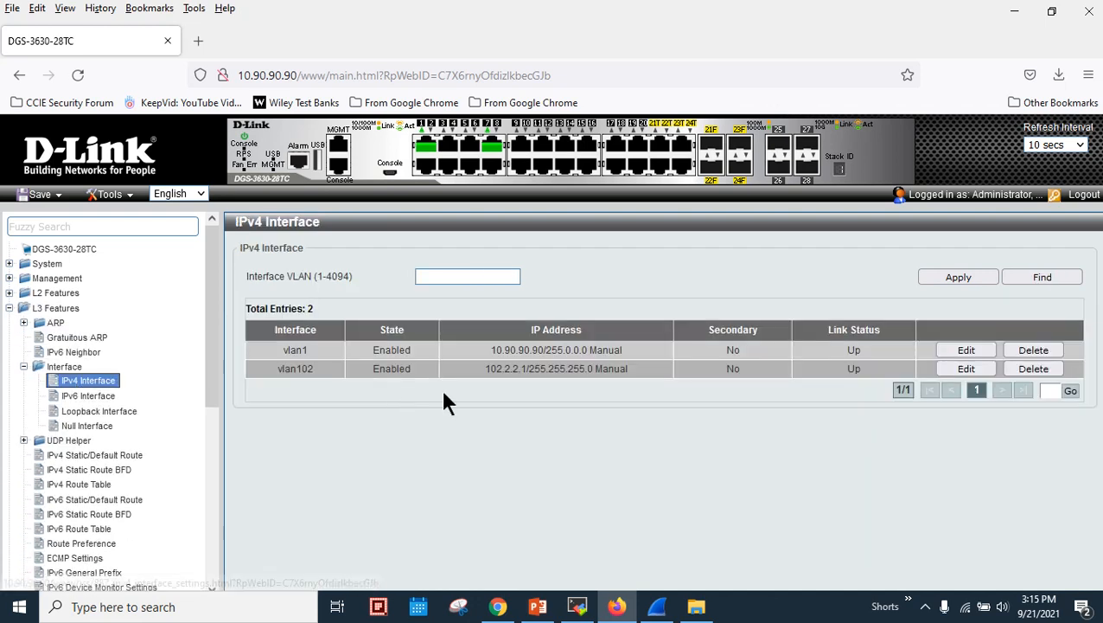
left_click_drag(496, 369, 599, 372)
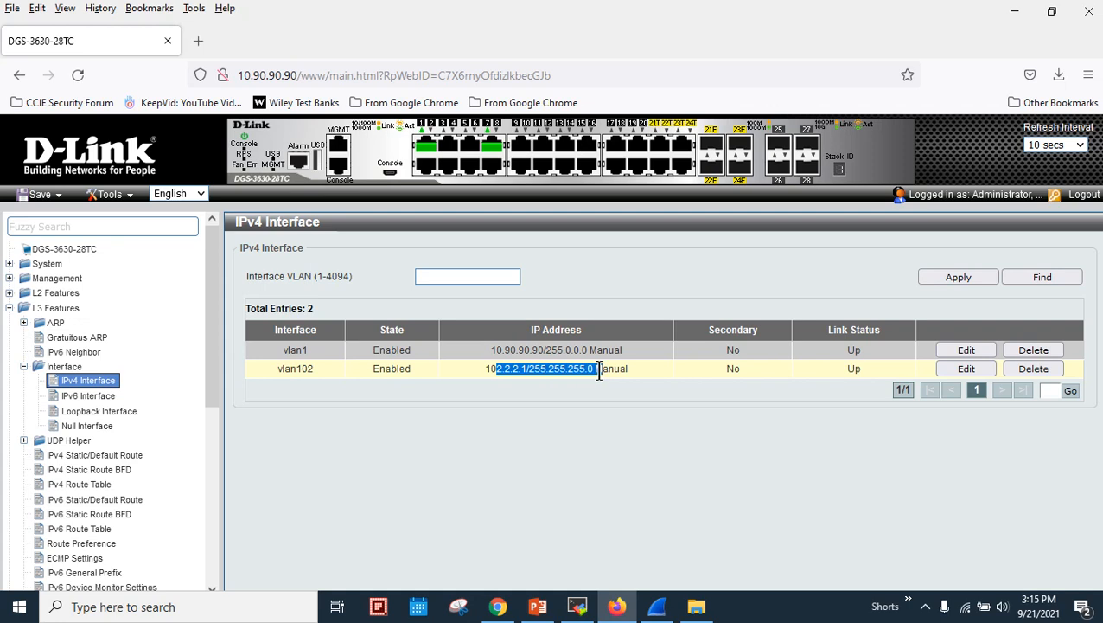
left_click(861, 372)
- Review the configuration of Pool-V102 in the DHCP Server Pool Settings and return to the pool list
left_click(56, 308)
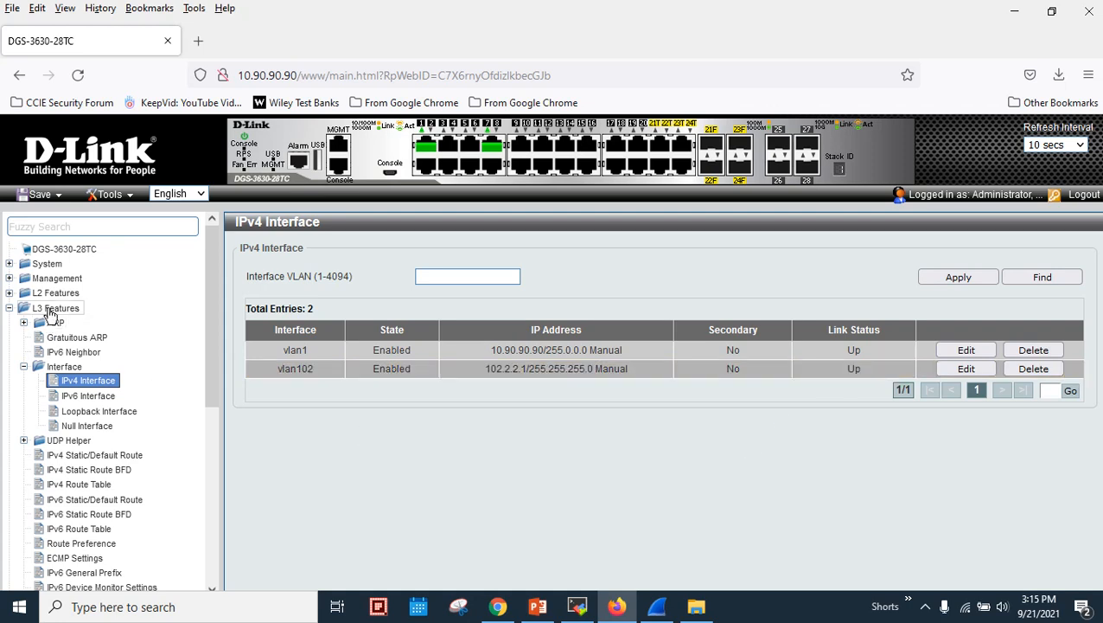
left_click(57, 278)
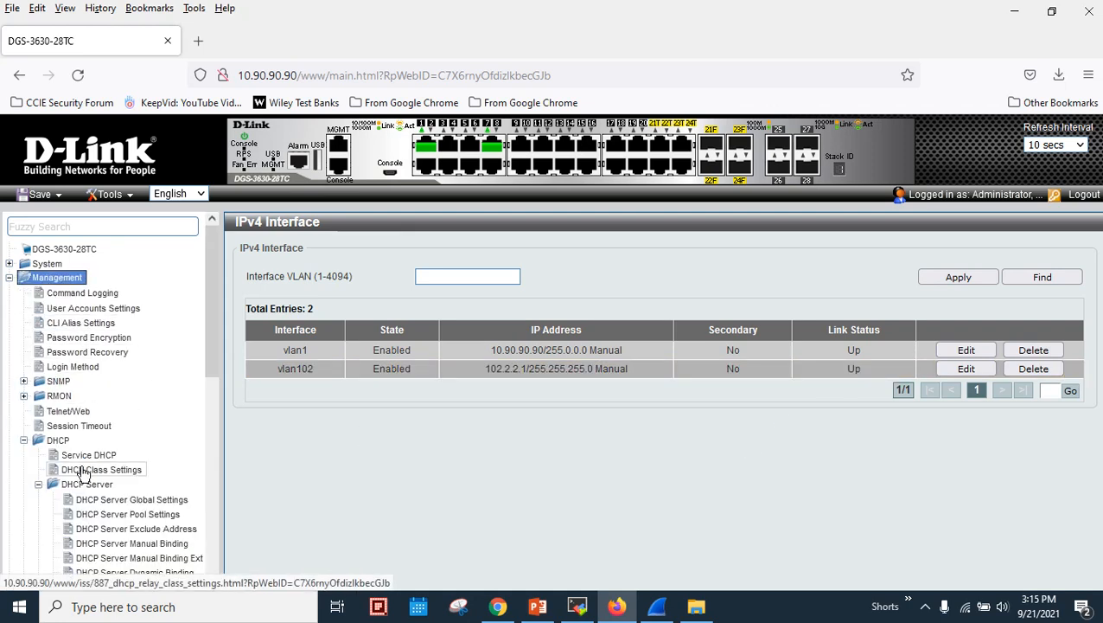
left_click(106, 518)
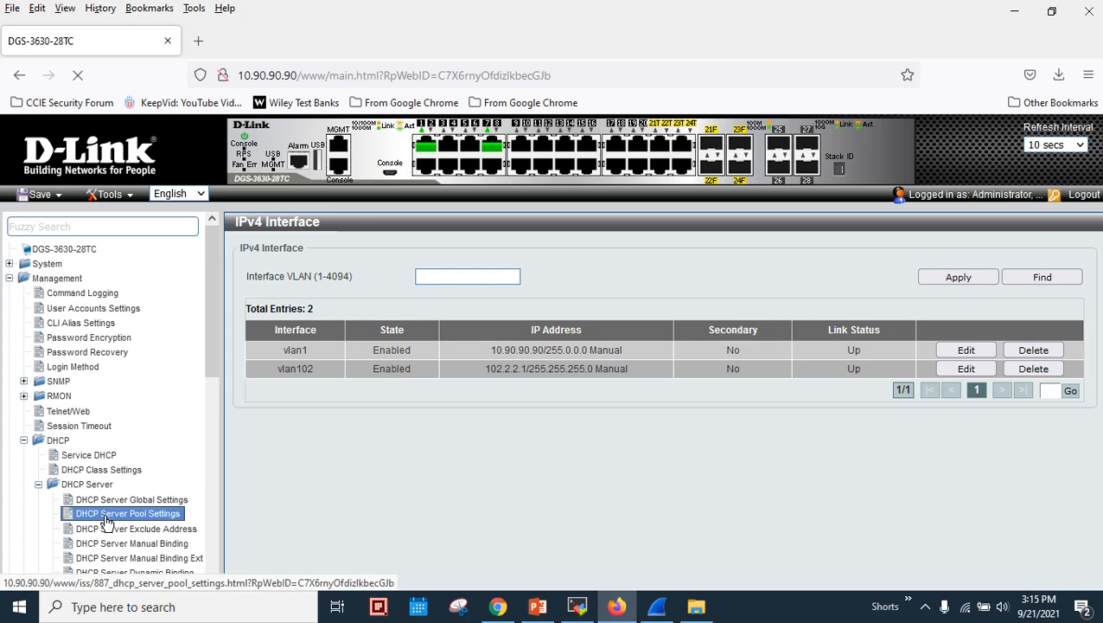
left_click(905, 351)
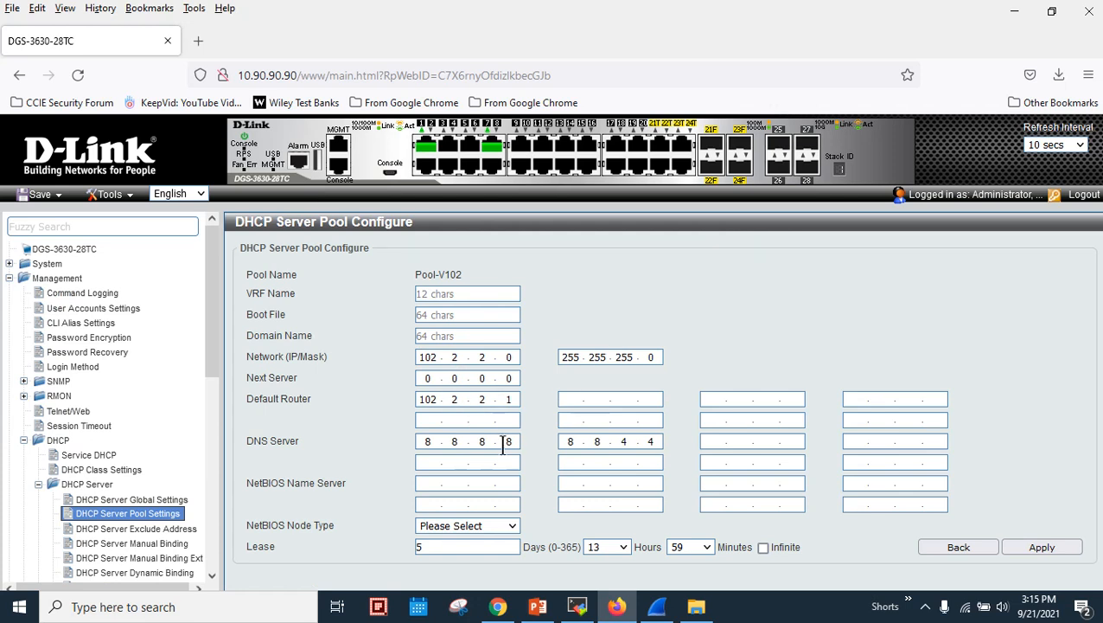
left_click(152, 517)
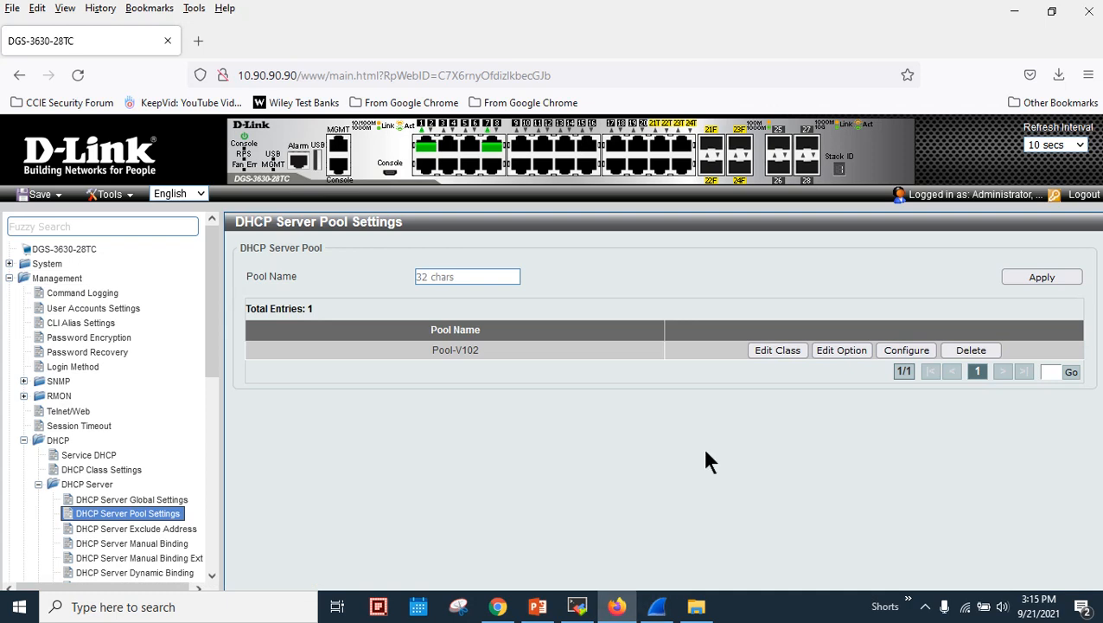
- Open the Windows Network Connections by running ncpa.cpl and move the window to the middle of the screen
key("super+r")
type("nc")
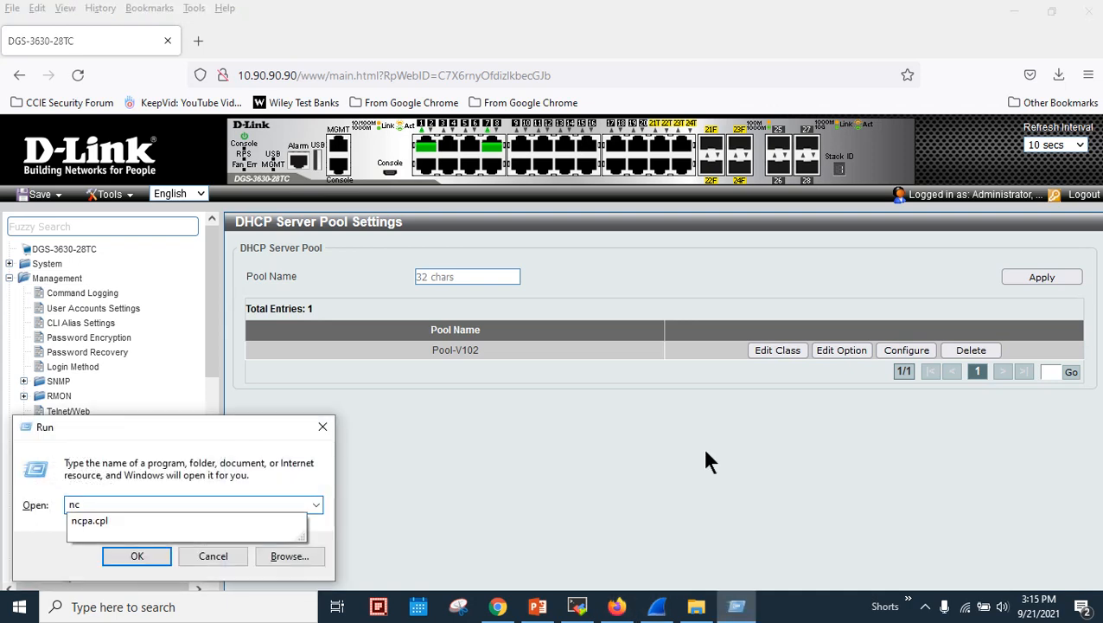
key("Down")
key("Return")
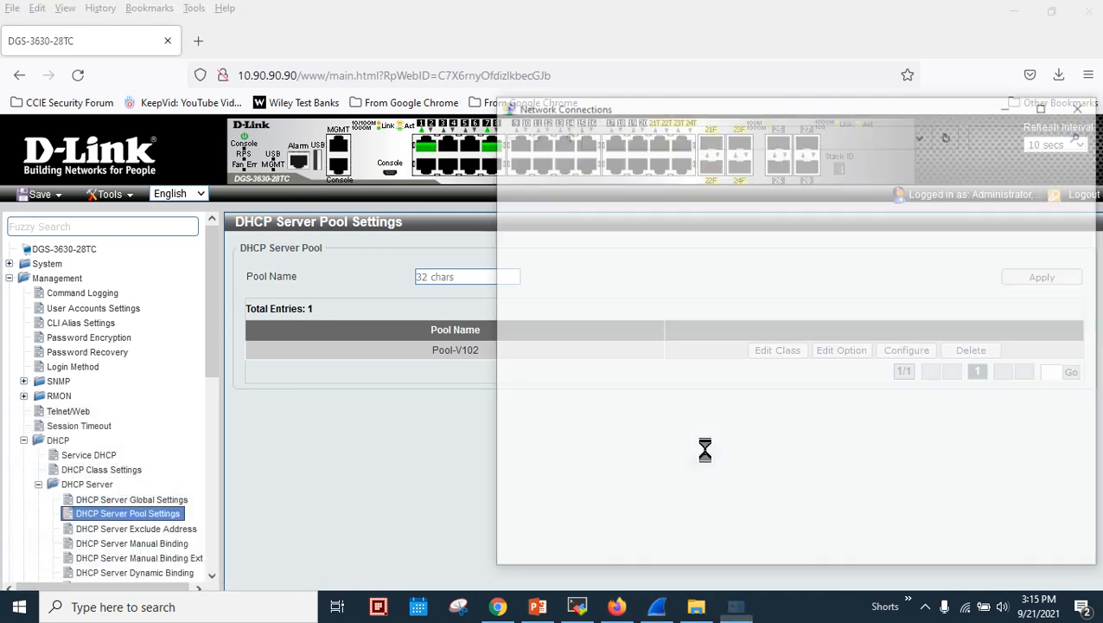
left_click_drag(647, 110, 446, 95)
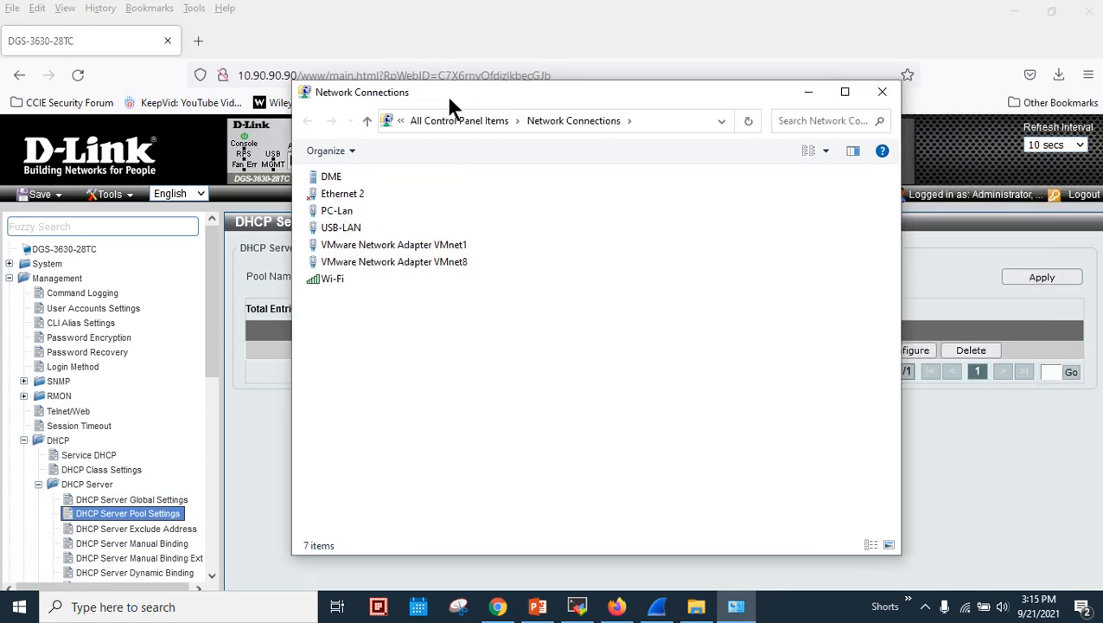
- Show the connection details of the USB-LAN adapter and check its autoconfiguration IPv4 address
right_click(338, 226)
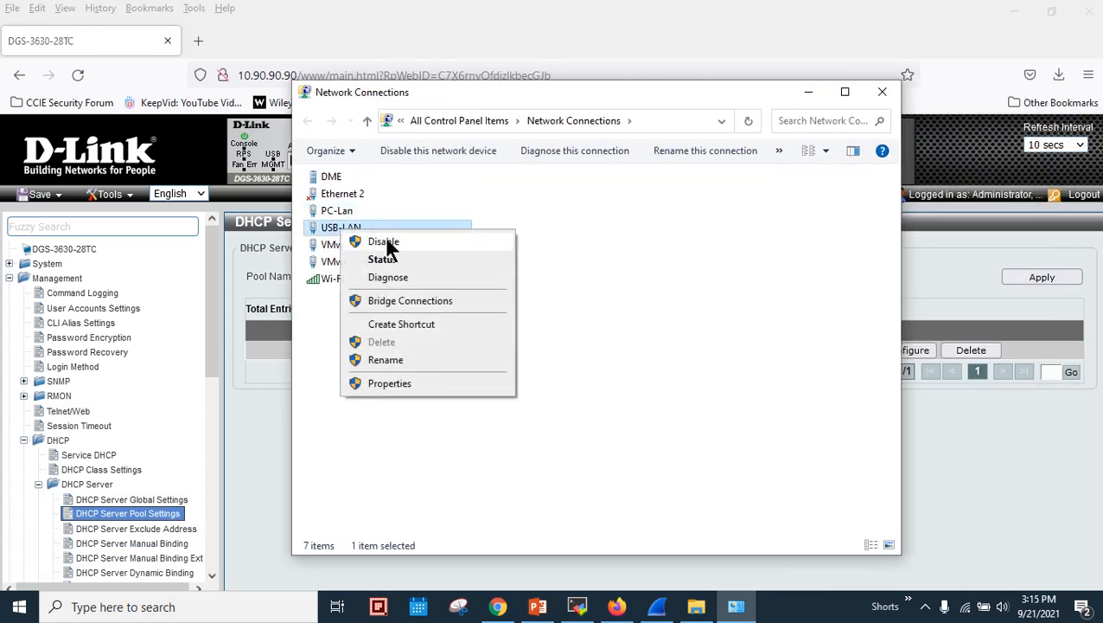
left_click(397, 259)
left_click(467, 293)
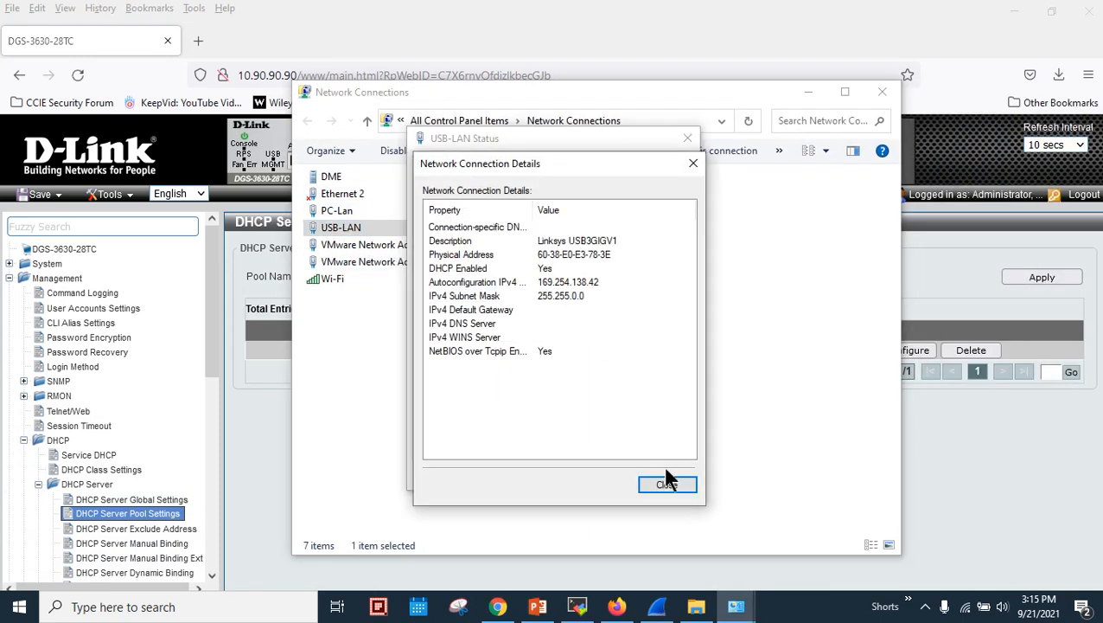
left_click(551, 281)
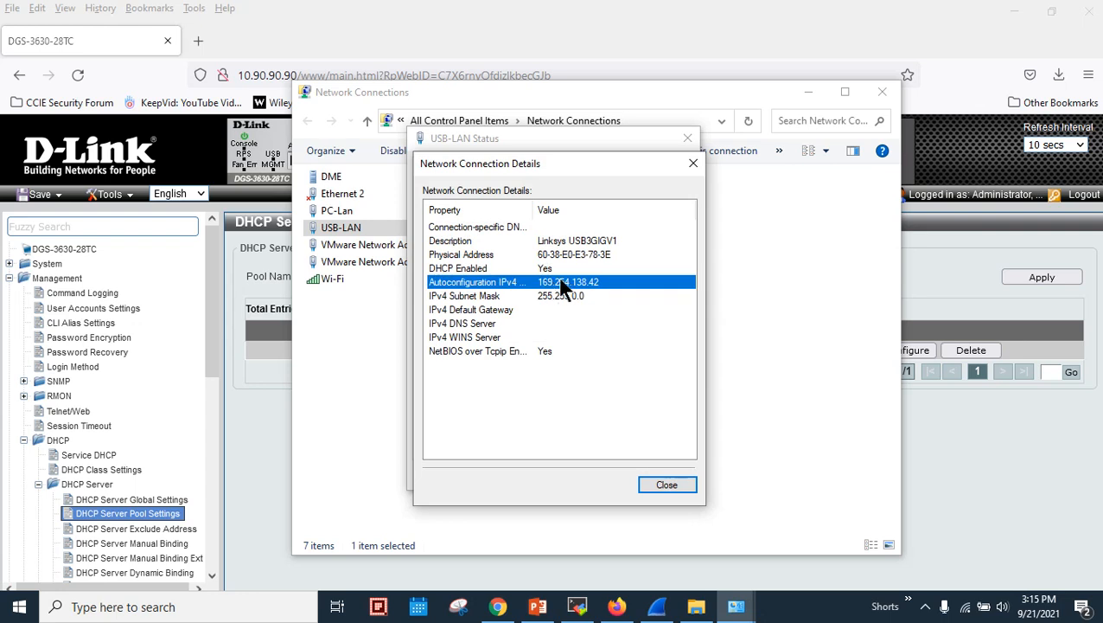
- Consult the topology slide in PowerPoint, and close the USB-LAN connection details and status windows
left_click(537, 606)
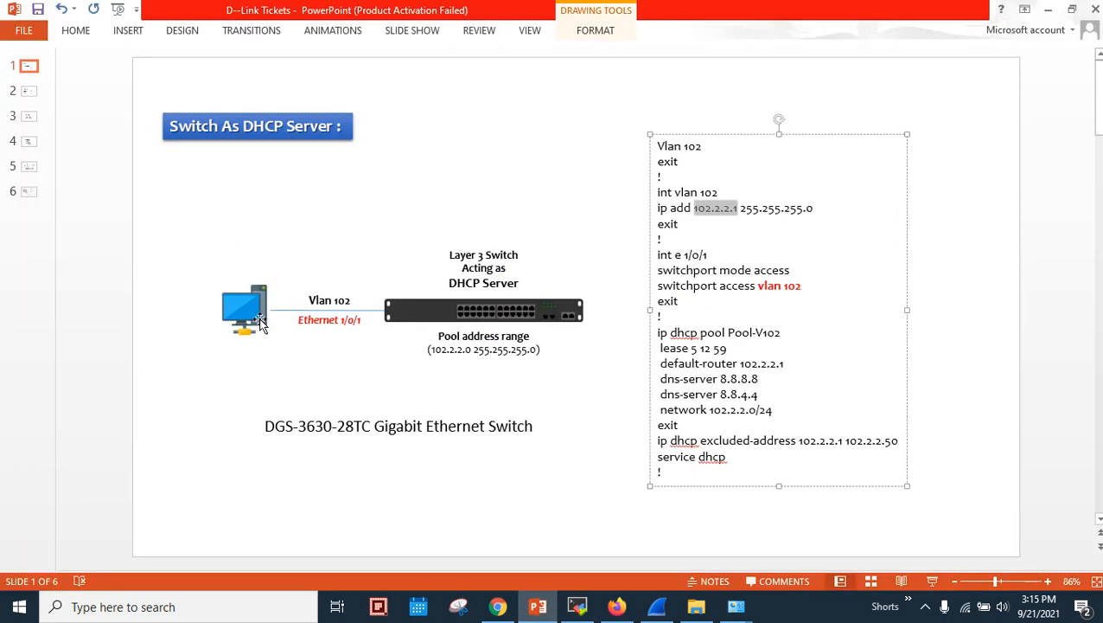
left_click(1020, 339)
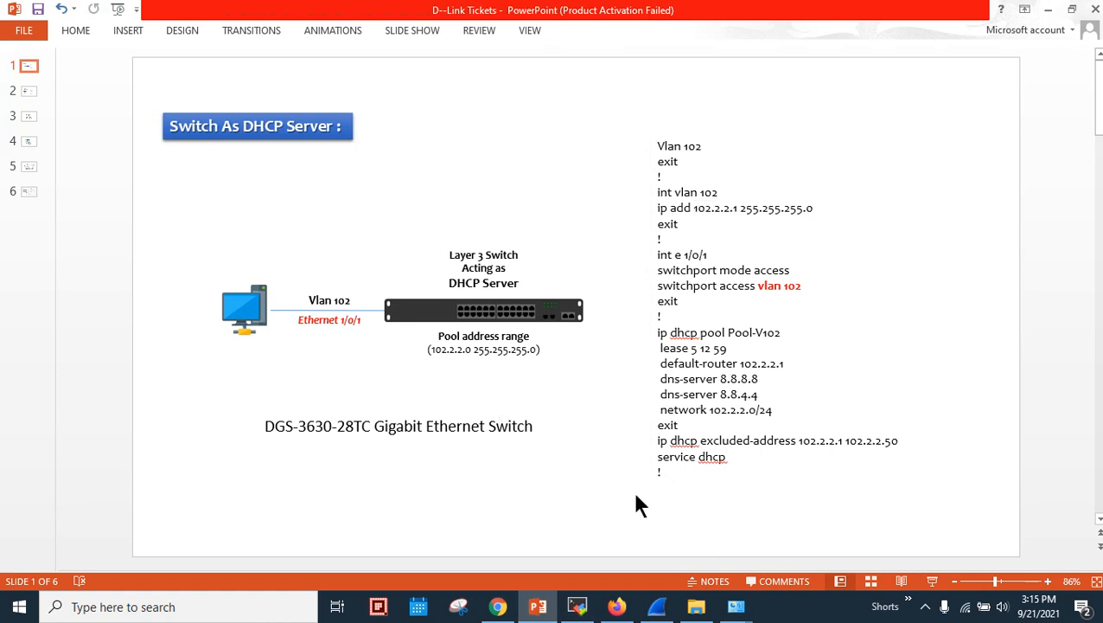
left_click(741, 610)
left_click(781, 545)
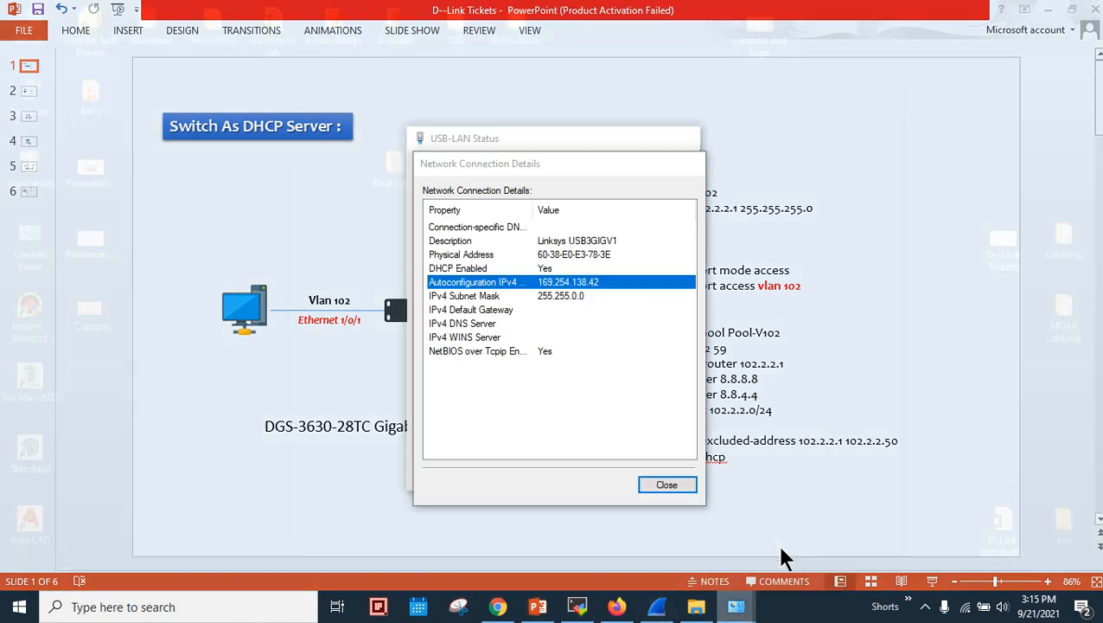
left_click(693, 165)
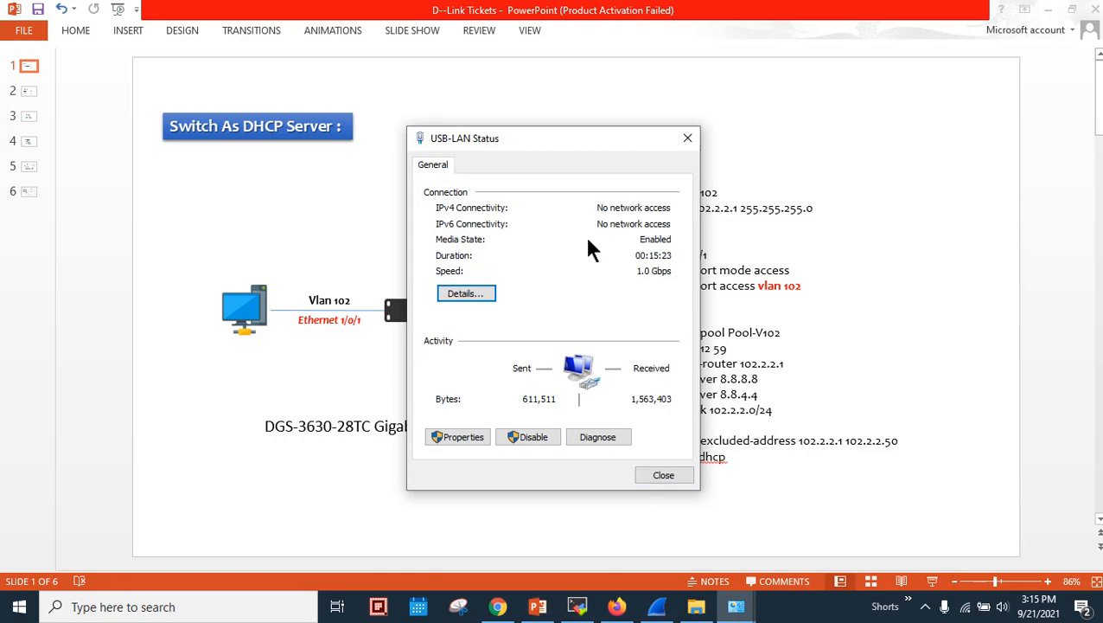
left_click(686, 137)
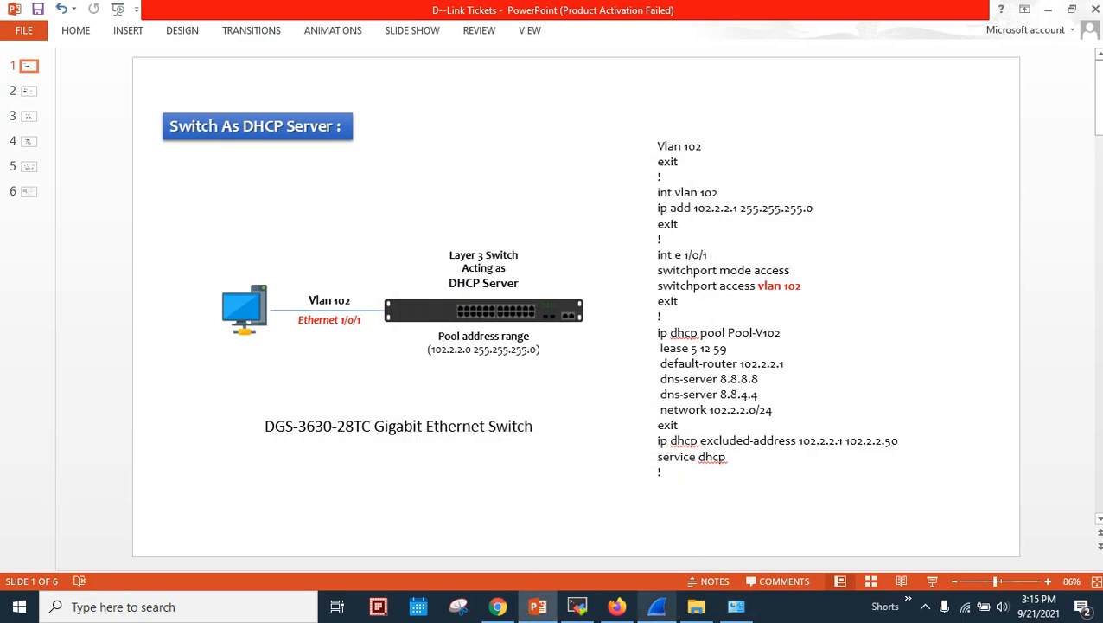
- Switch to Wireshark, start a capture on the USB-LAN interface and apply the display filter dhcp
left_click(658, 608)
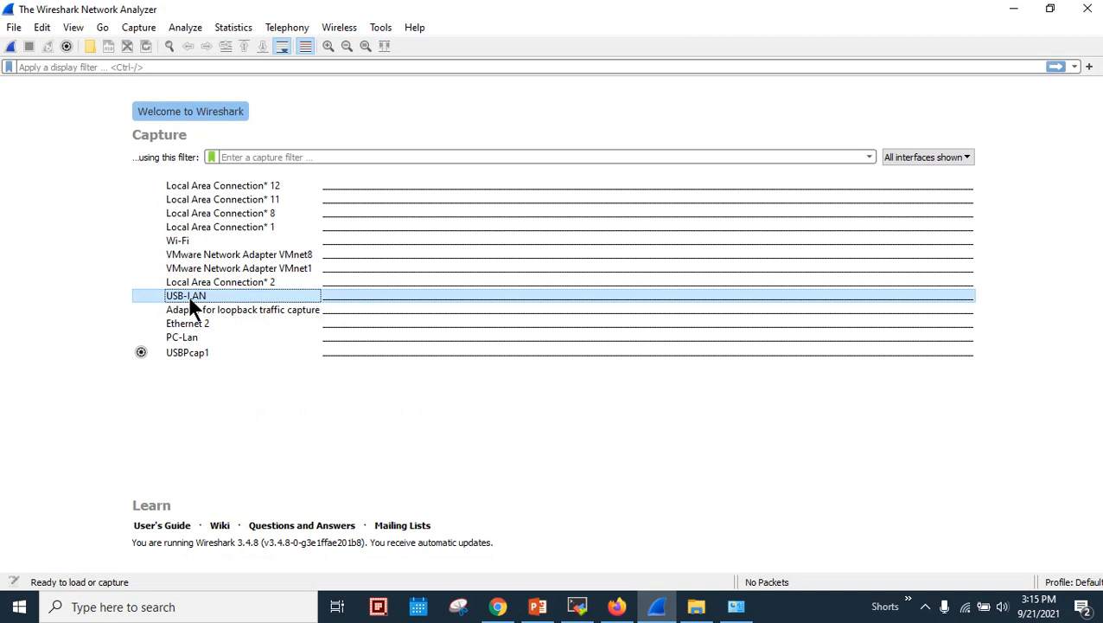
double_click(176, 299)
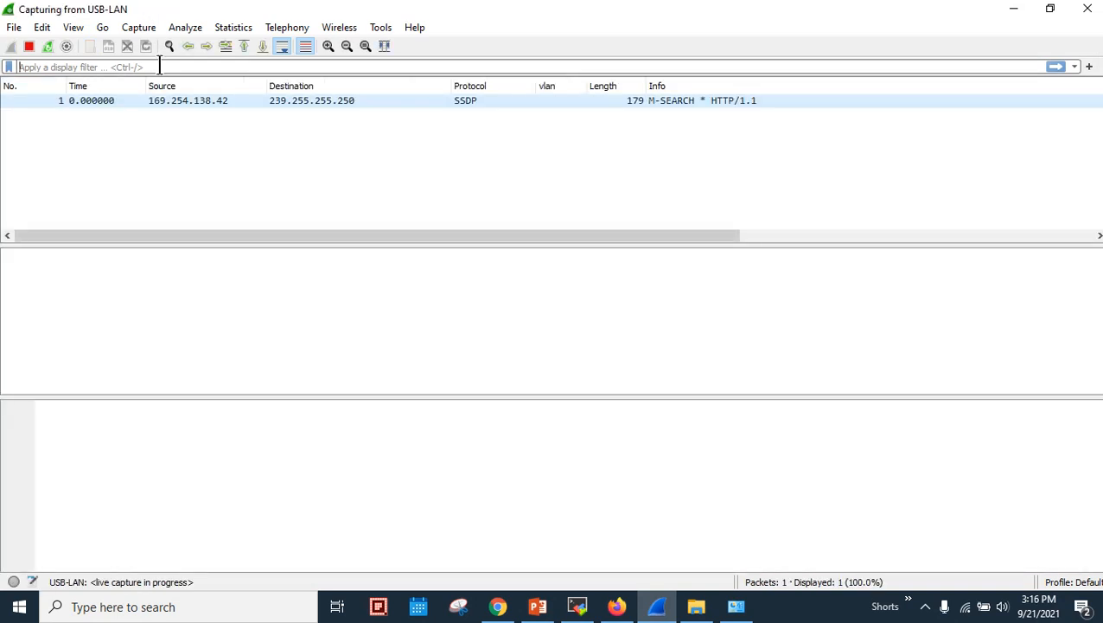
type("dhc")
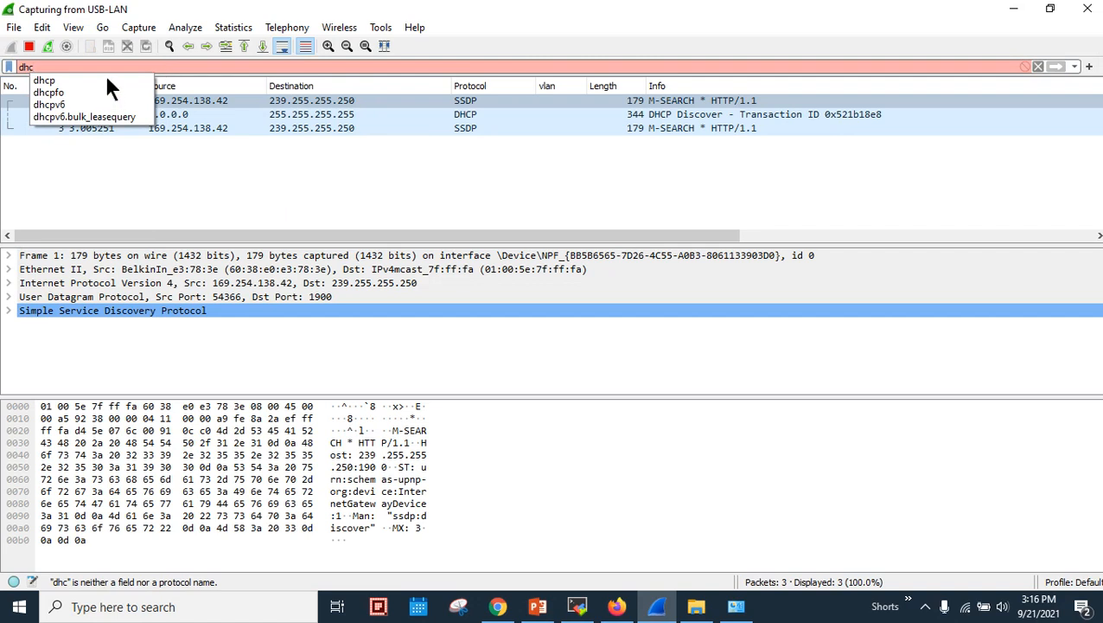
left_click(45, 80)
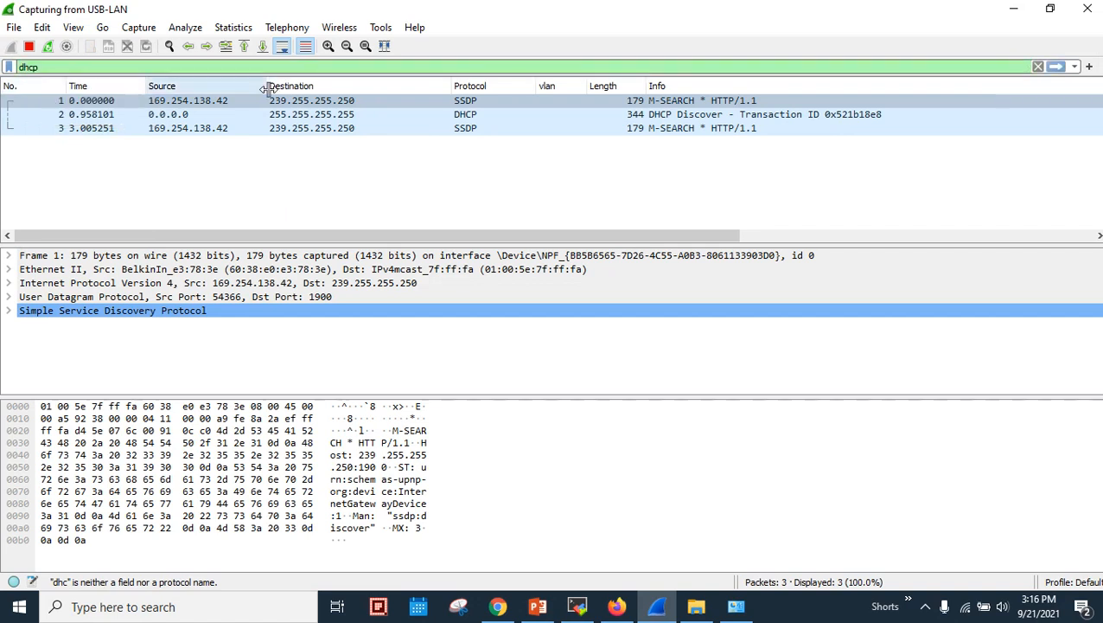
left_click(1054, 66)
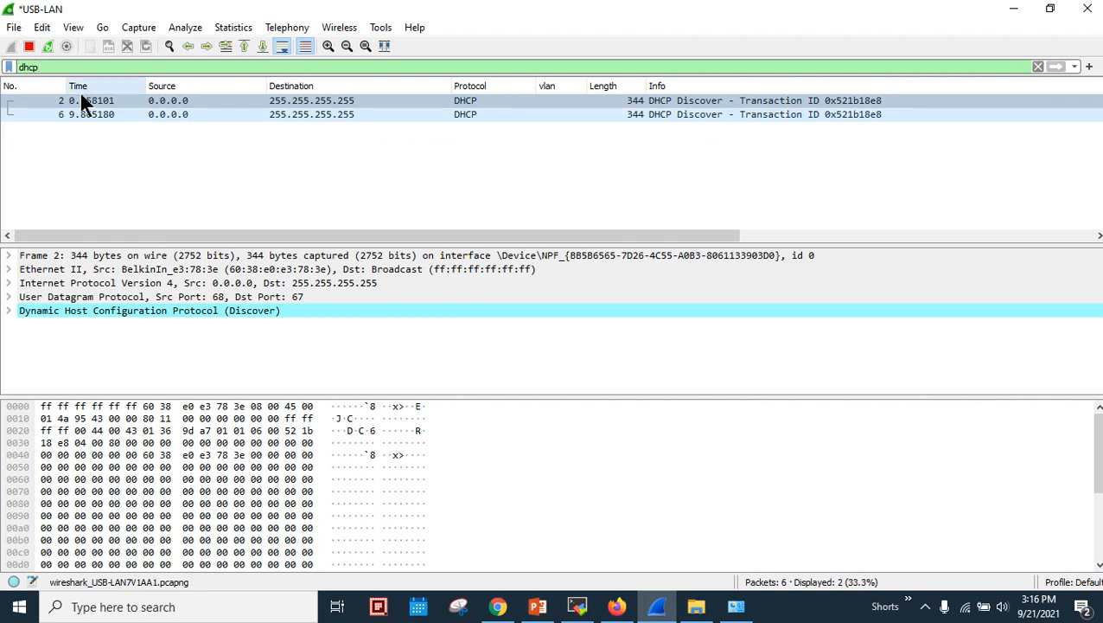
- In Firefox, set the switch's Service DHCP State to Enabled, apply it and acknowledge the confirmation
left_click(616, 606)
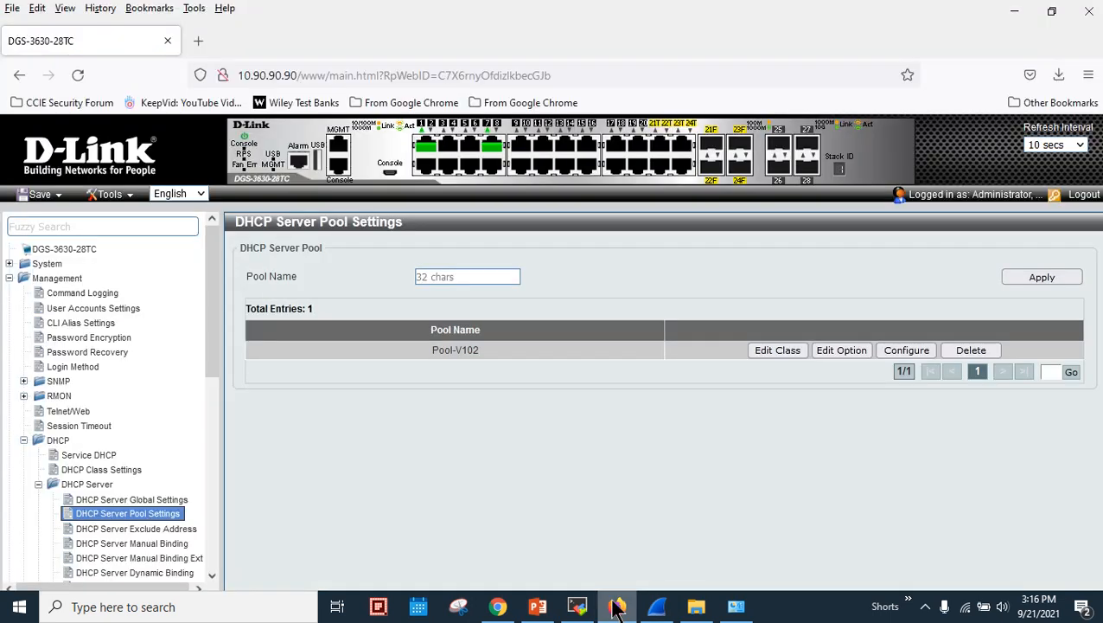
left_click_drag(208, 320, 223, 378)
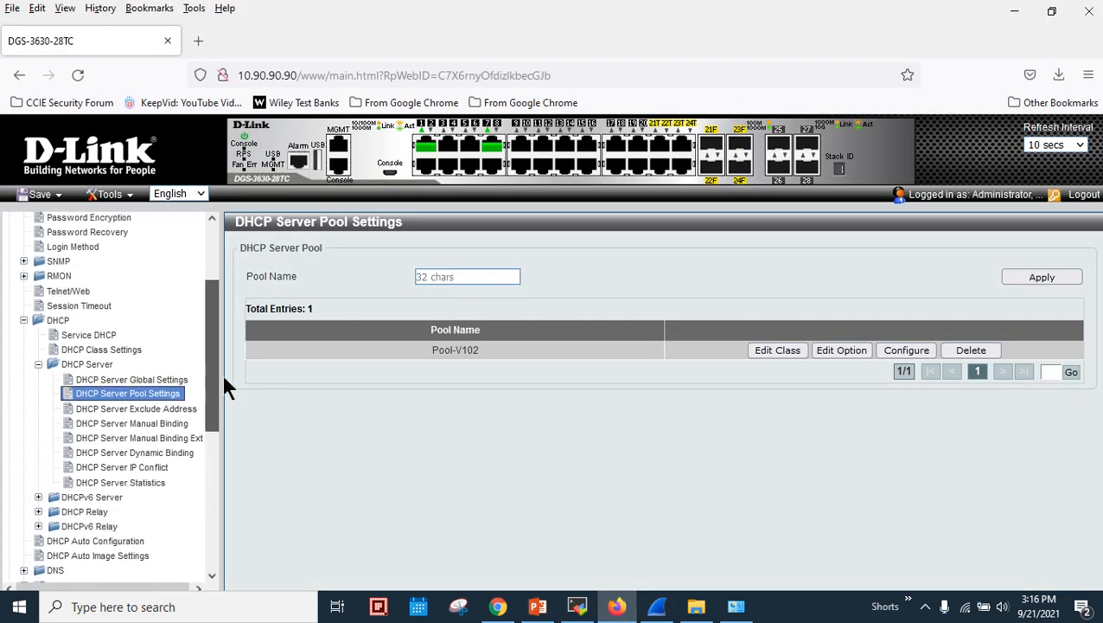
left_click(91, 337)
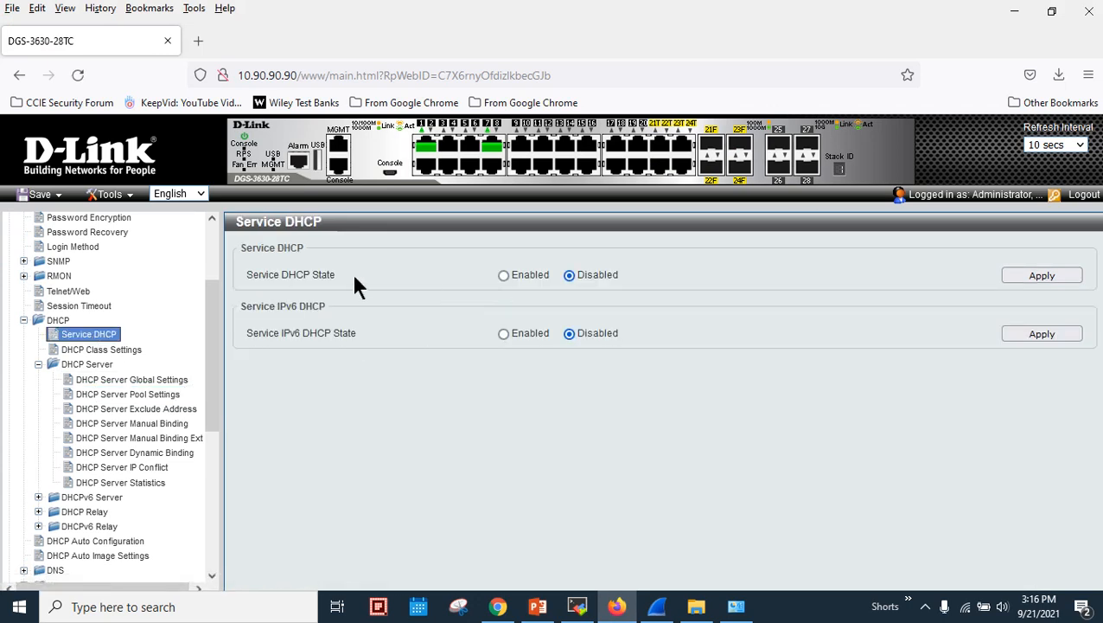
left_click_drag(251, 275, 331, 276)
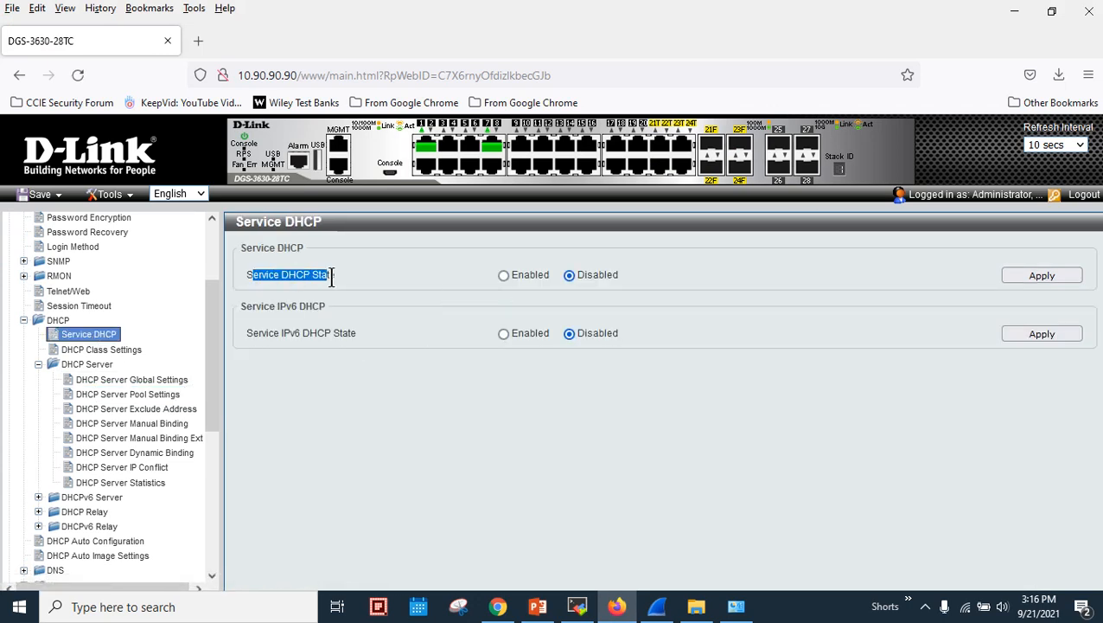
left_click(502, 275)
left_click(1035, 278)
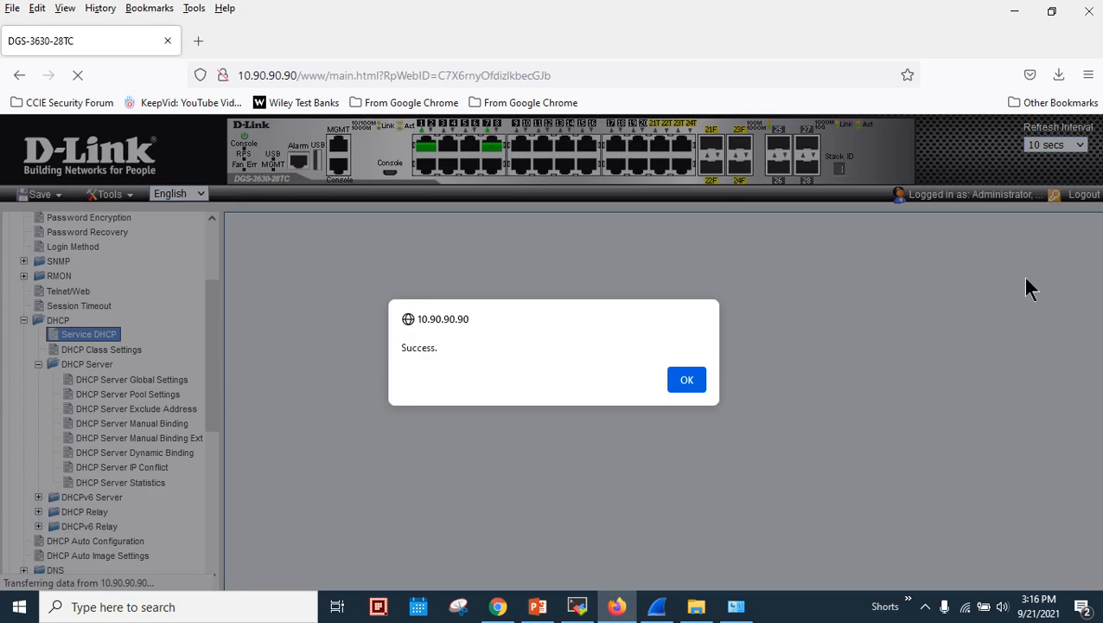
left_click(700, 387)
- Place the Network Connections window beside the Wireshark capture, and disable and re-enable the USB-LAN adapter
left_click(736, 606)
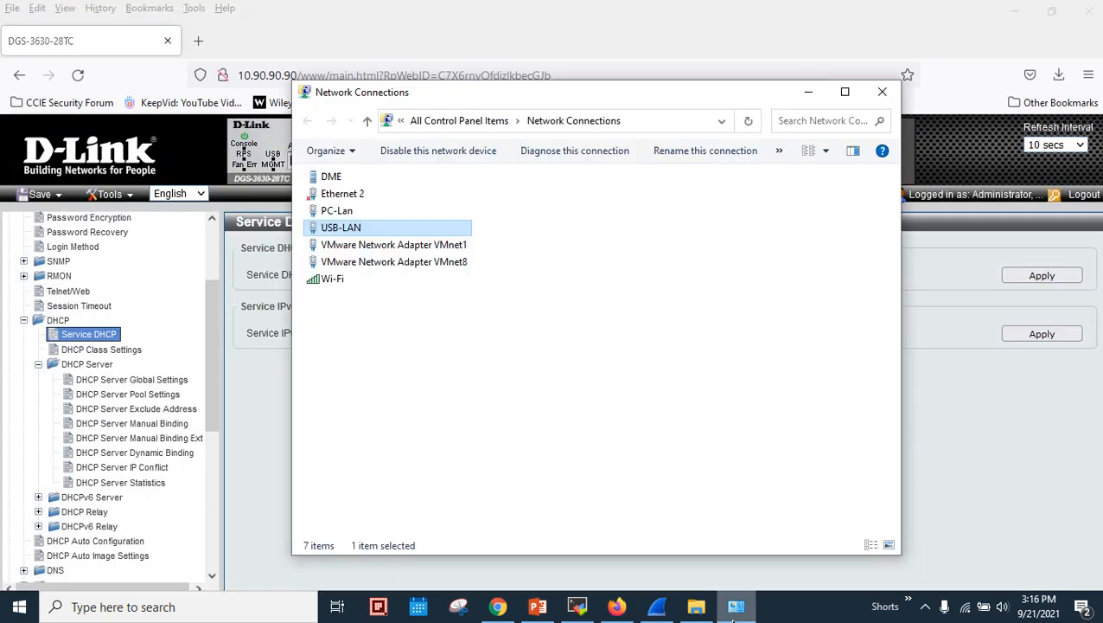
left_click(657, 606)
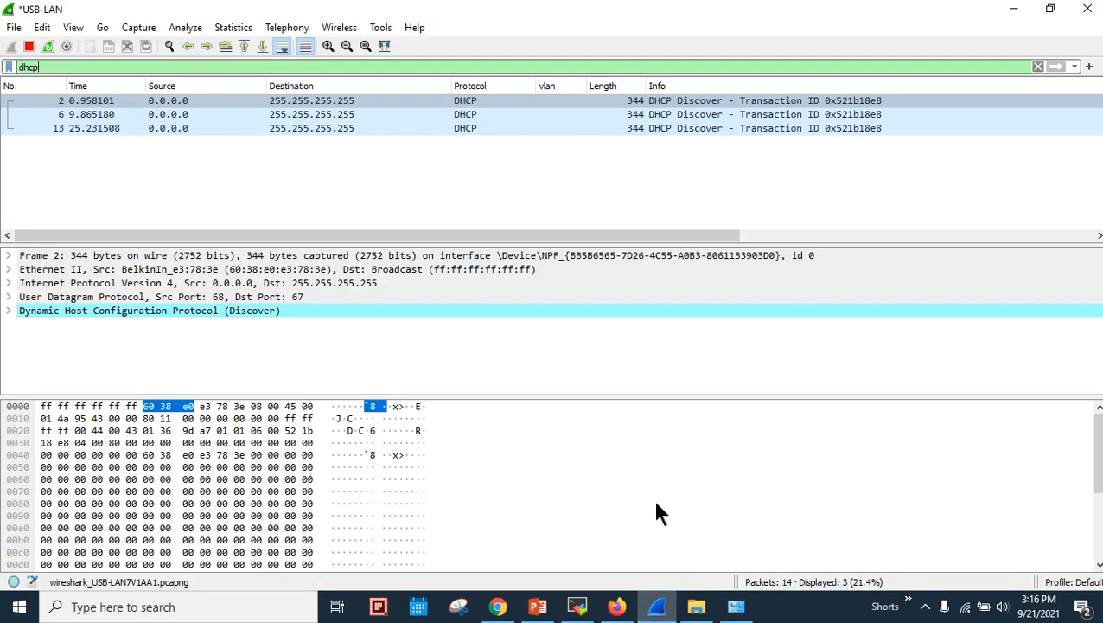
left_click(735, 606)
left_click_drag(507, 103, 770, 165)
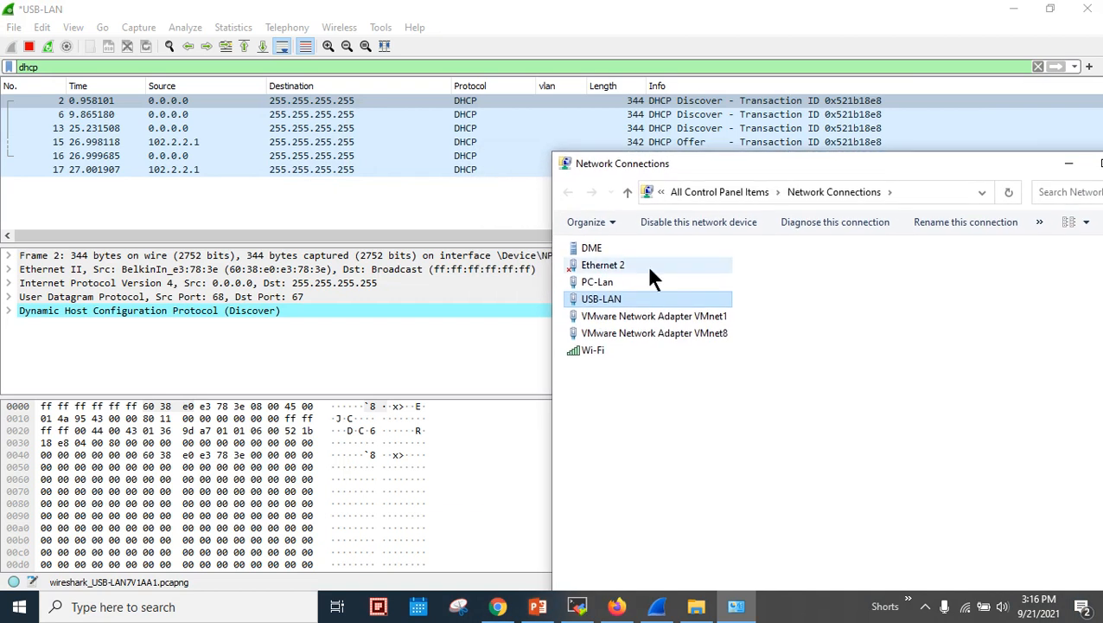
right_click(600, 298)
left_click(626, 312)
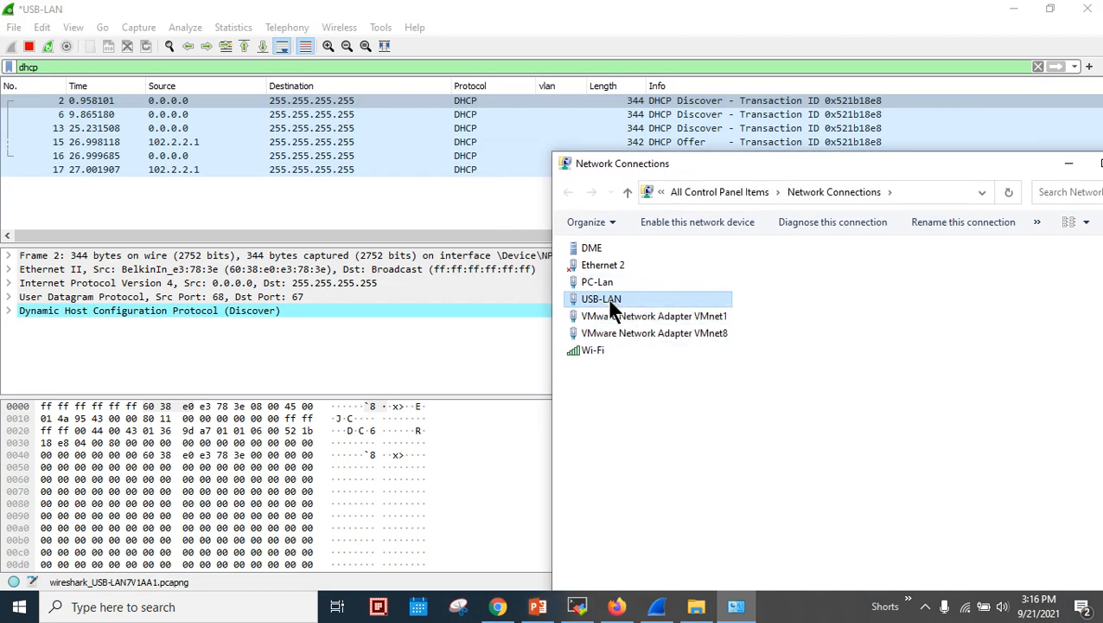
right_click(607, 298)
left_click(651, 314)
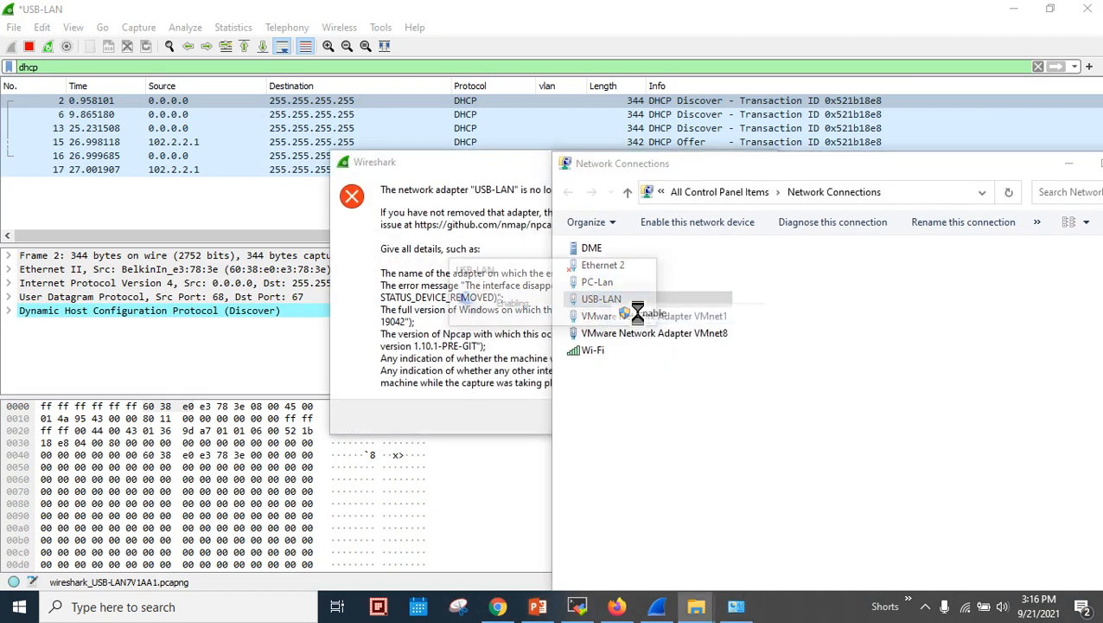
- Dismiss Wireshark's adapter error and start a new USB-LAN capture without saving the previous packets
left_click(470, 247)
left_click(737, 416)
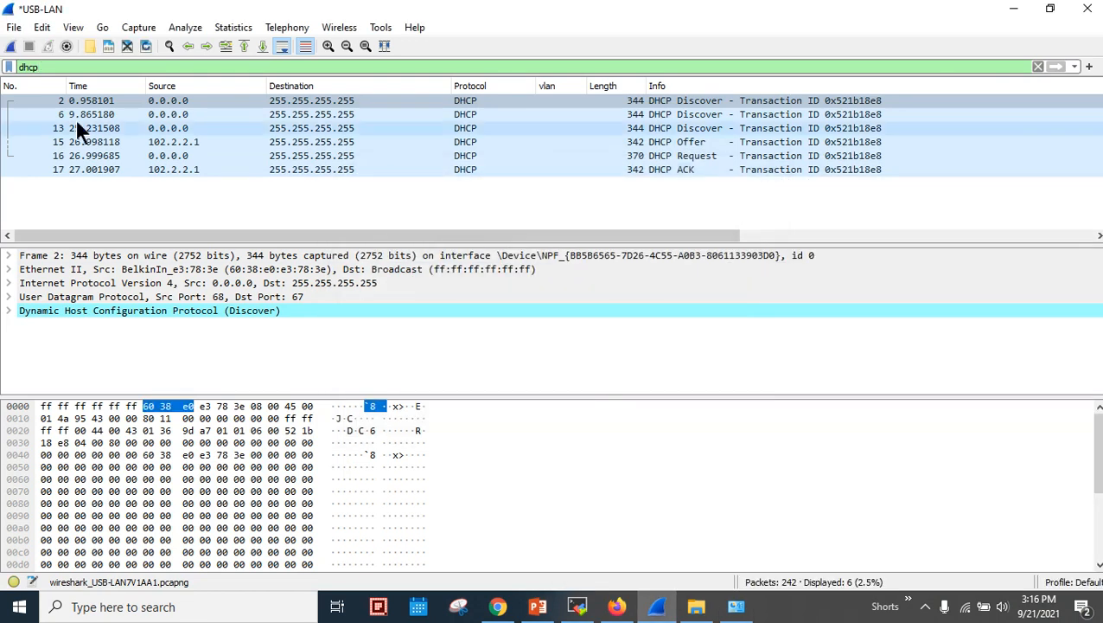
left_click(11, 46)
left_click(606, 322)
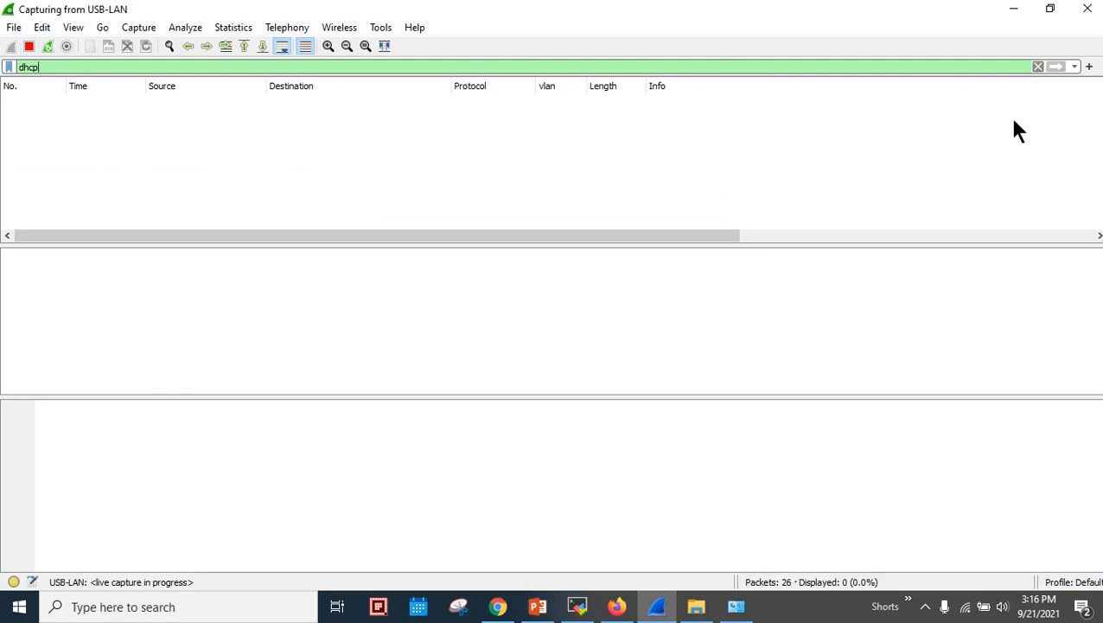
- Check the USB-LAN connection details for IPv4 address, default gateway, DHCP server and DNS servers, and close the details and status windows
left_click(747, 608)
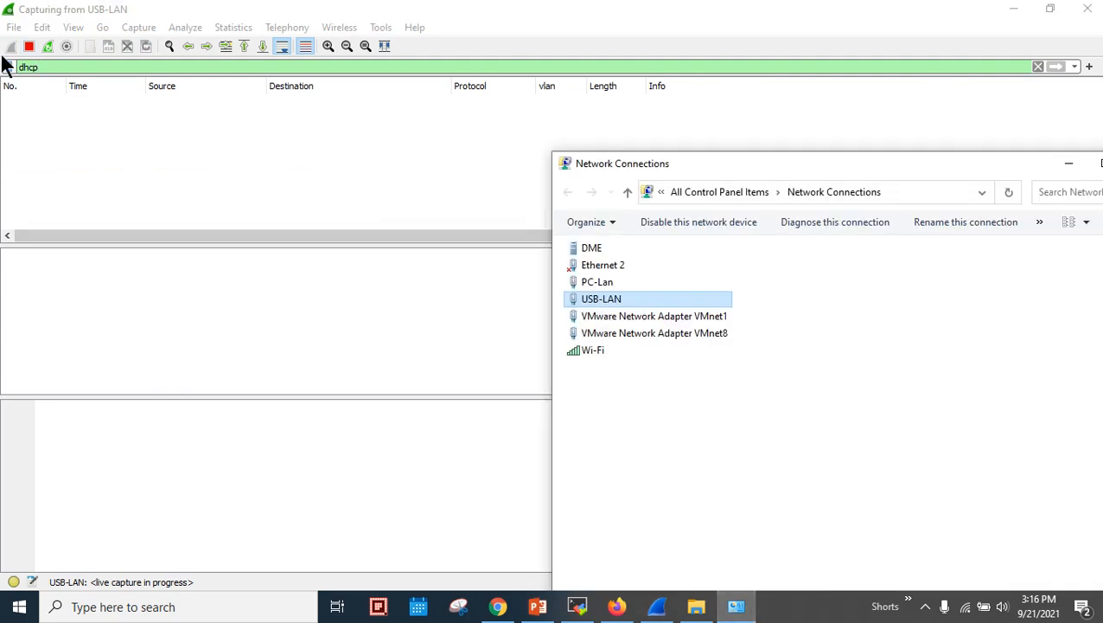
right_click(605, 298)
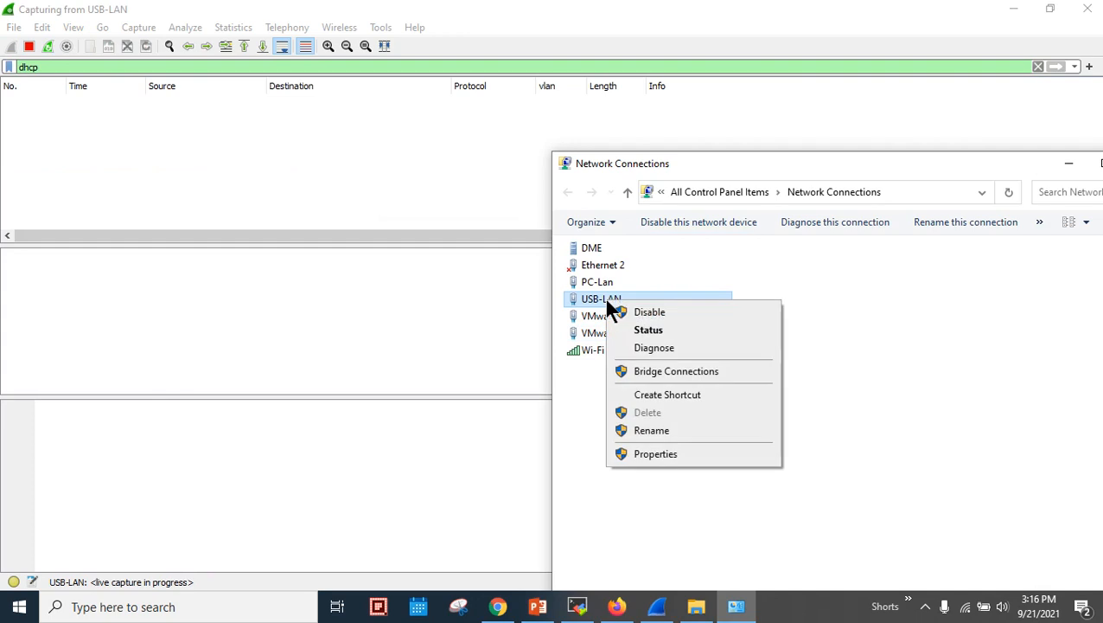
left_click(650, 329)
left_click(471, 294)
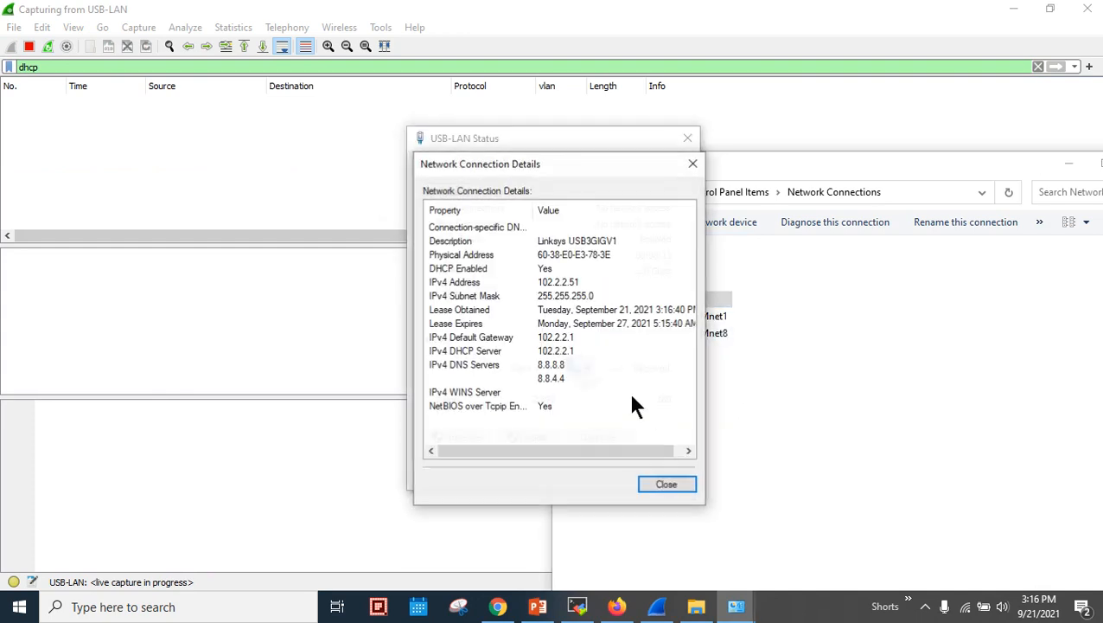
left_click(498, 281)
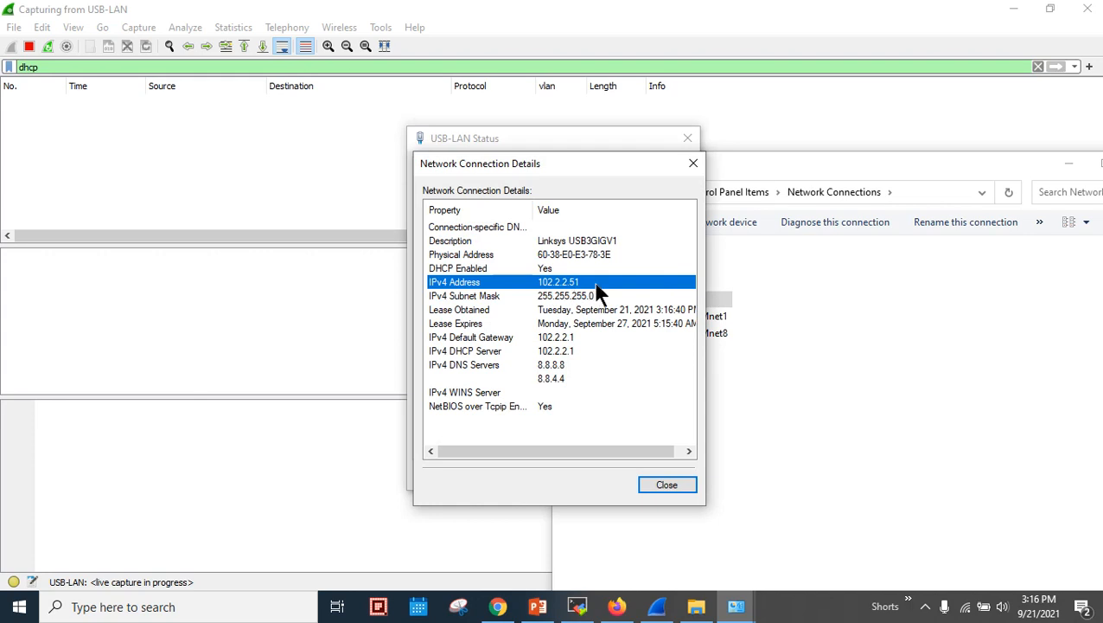
left_click(582, 338)
left_click(578, 351)
left_click(580, 378)
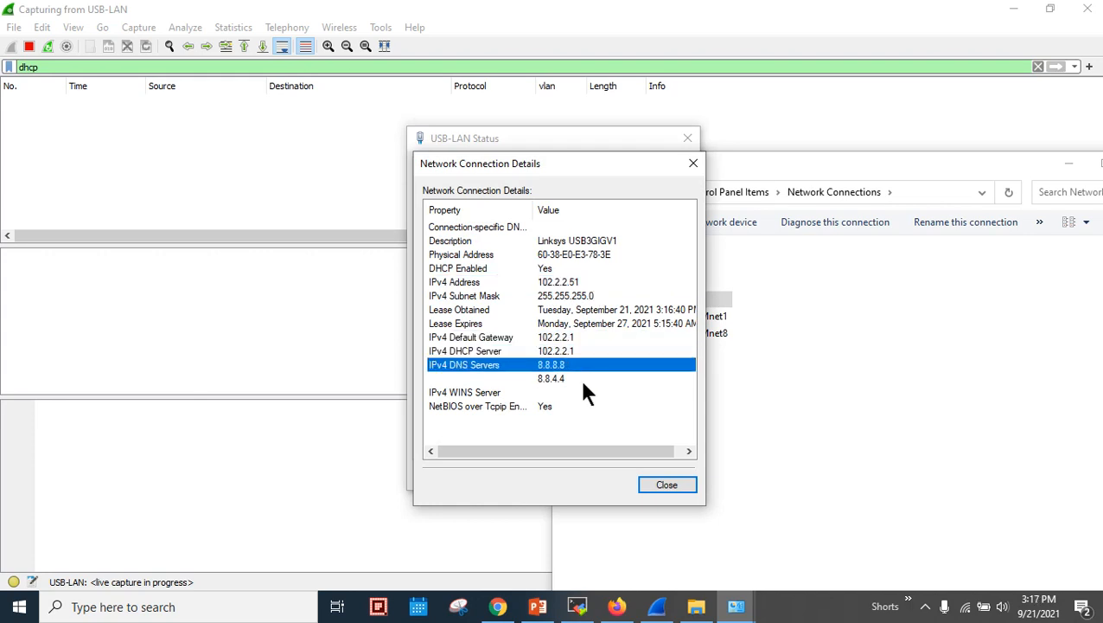
left_click(583, 382)
left_click(661, 486)
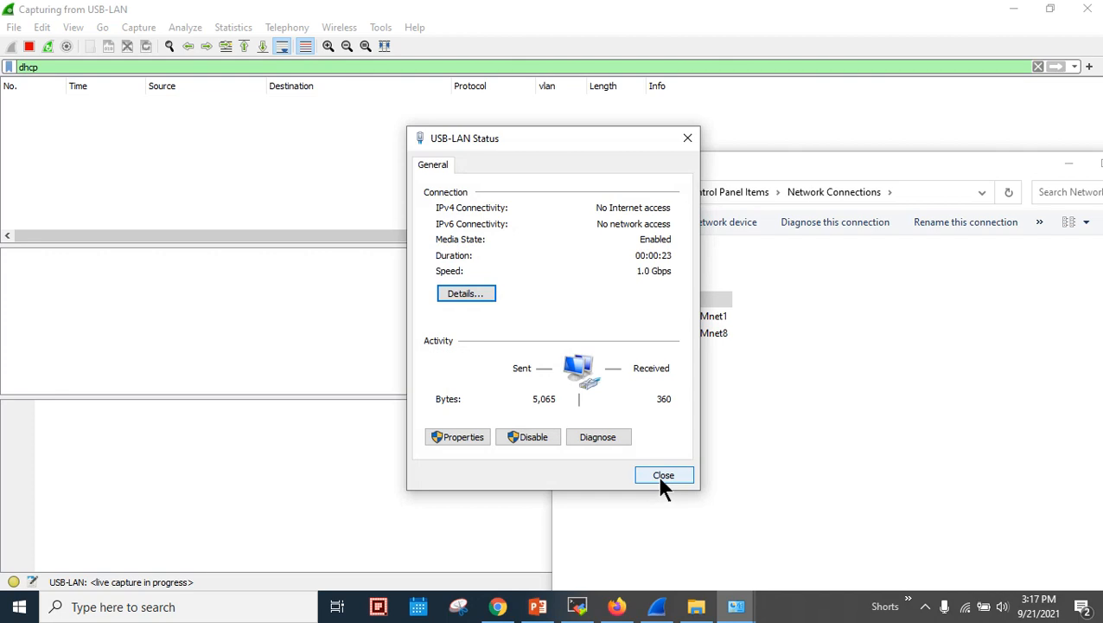
left_click(664, 477)
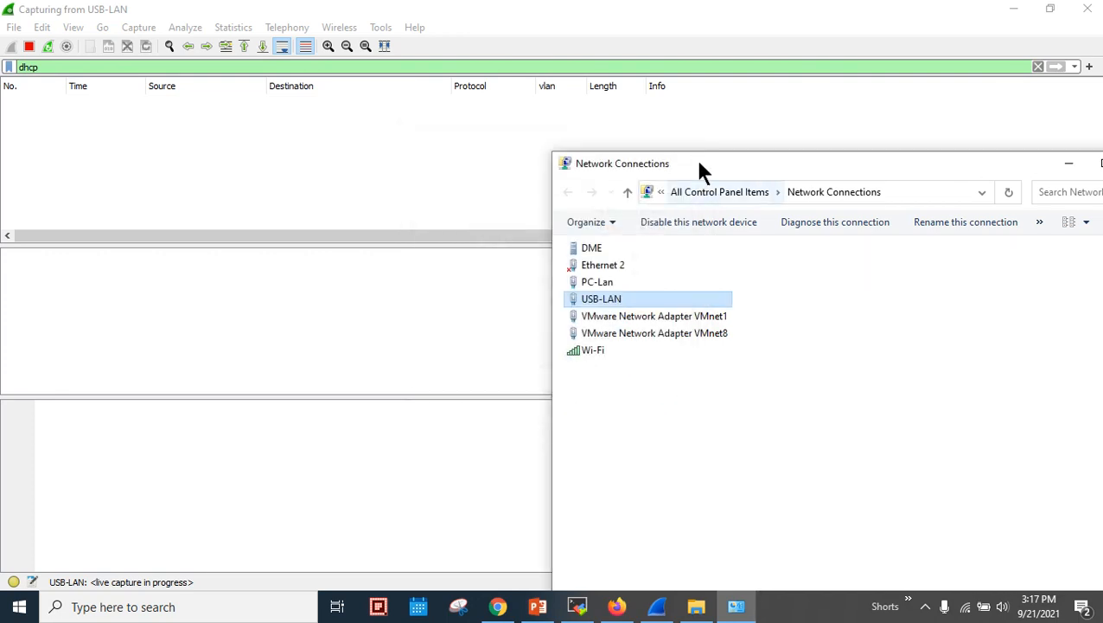
- Recheck the USB-LAN adapter's IPv4 address and subnet mask from the maximized Network Connections window, and restore the window beside the capture
left_click_drag(700, 169, 315, 85)
double_click(315, 84)
right_click(48, 141)
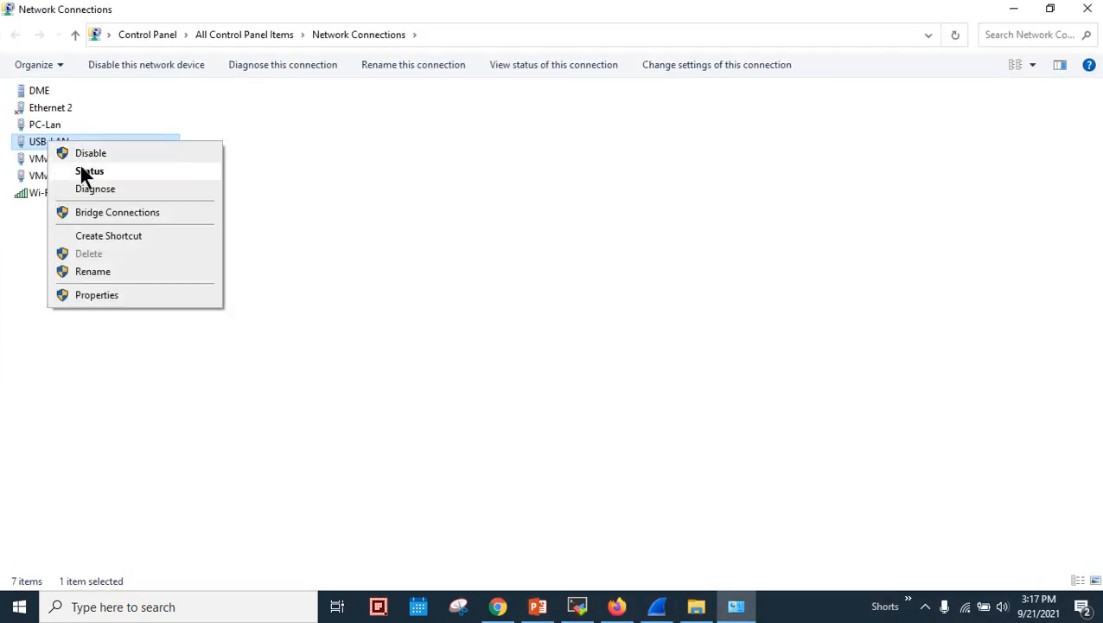
left_click(84, 173)
left_click(467, 294)
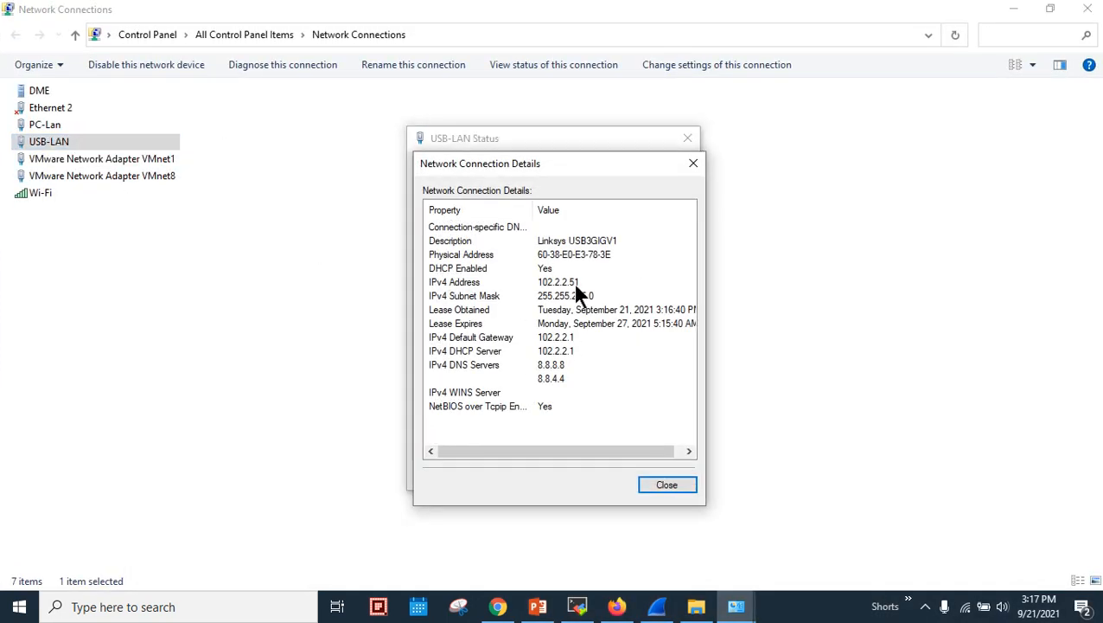
left_click(596, 284)
left_click(598, 294)
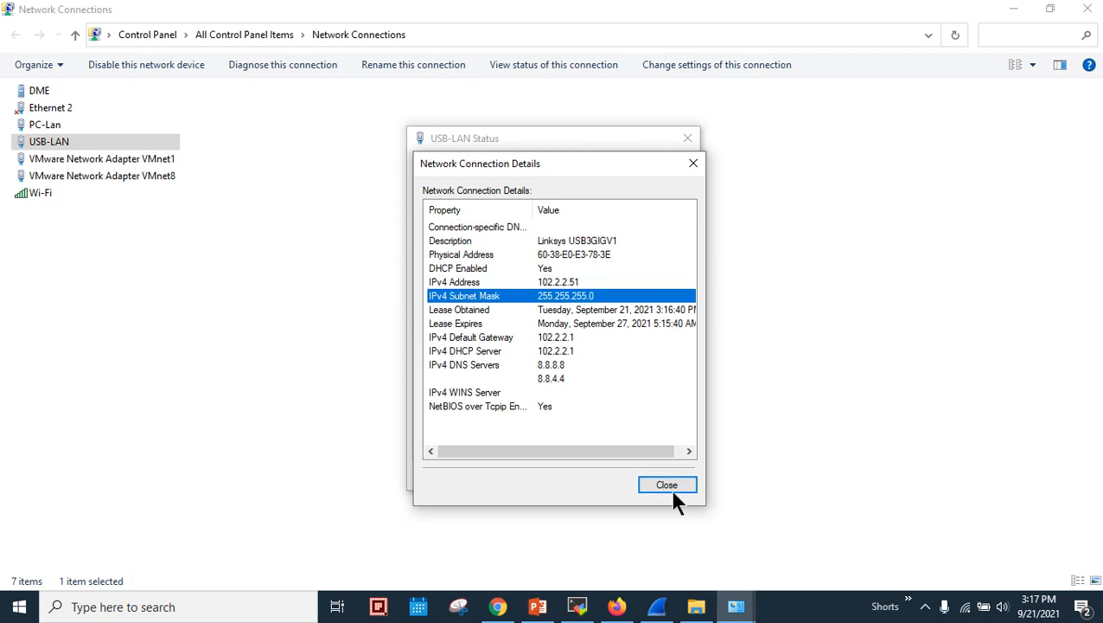
left_click(667, 486)
left_click(673, 476)
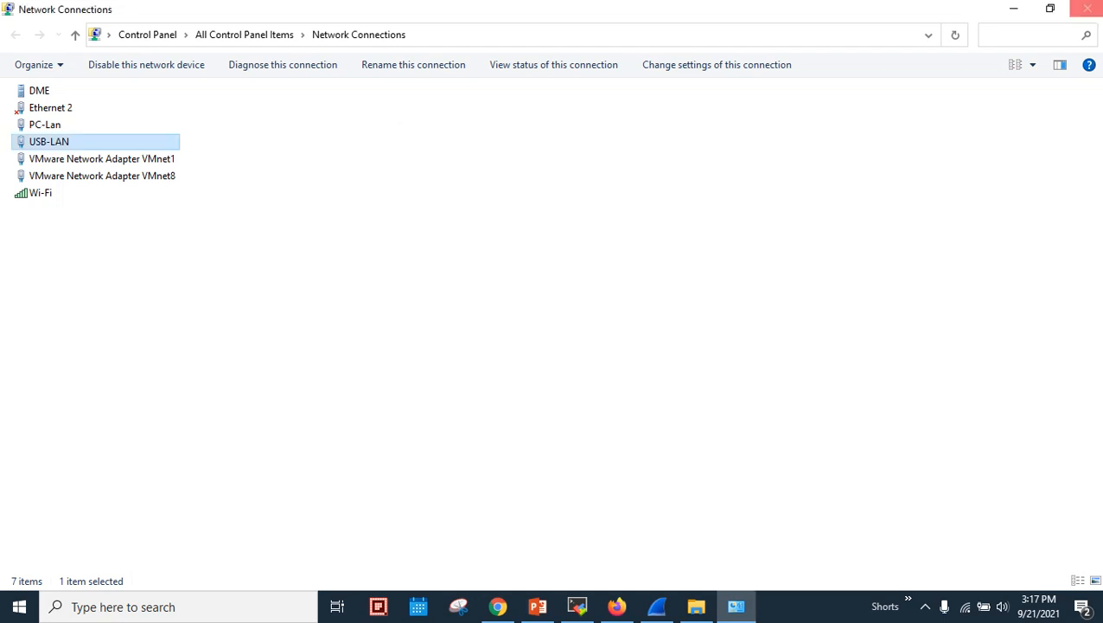
left_click(1049, 9)
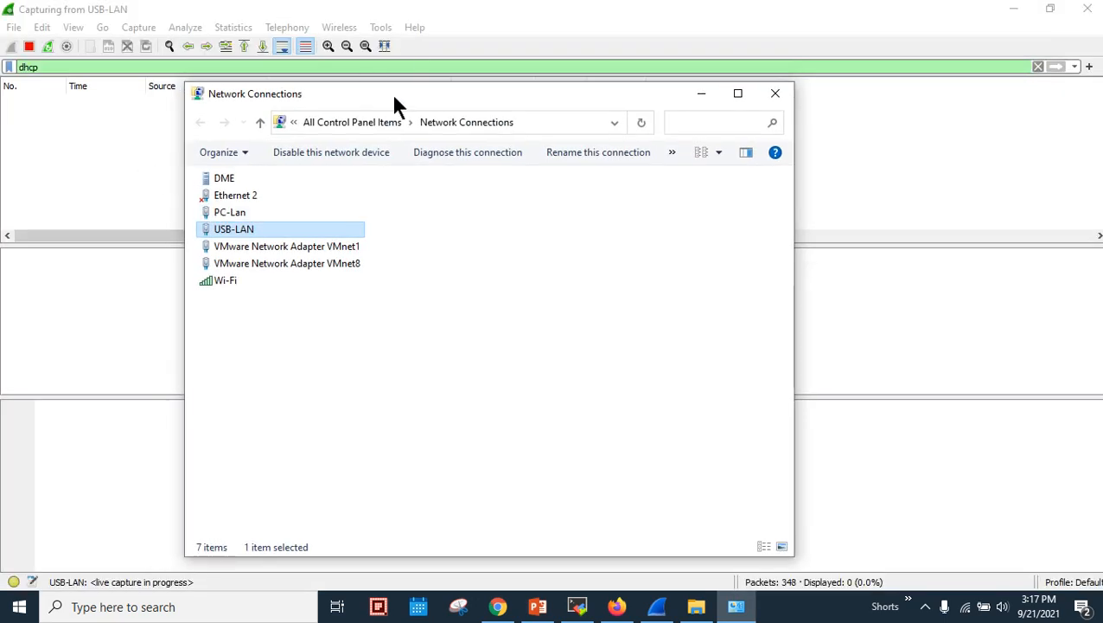
left_click_drag(392, 94, 591, 95)
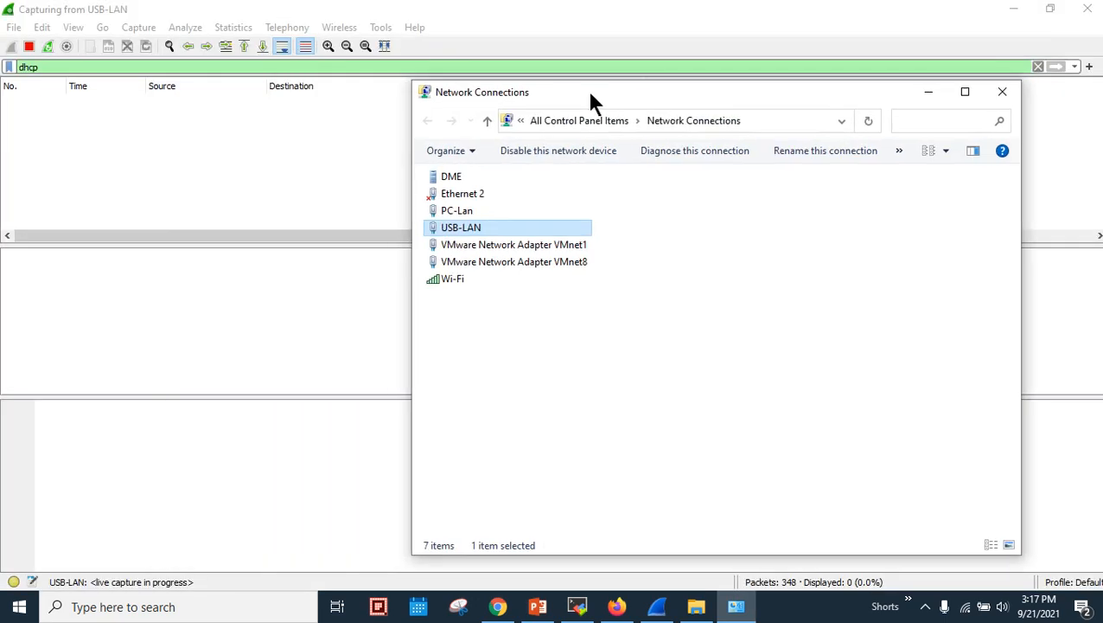
- Open a Command Prompt and run ipconfig /renew
left_click(19, 607)
type("cmd")
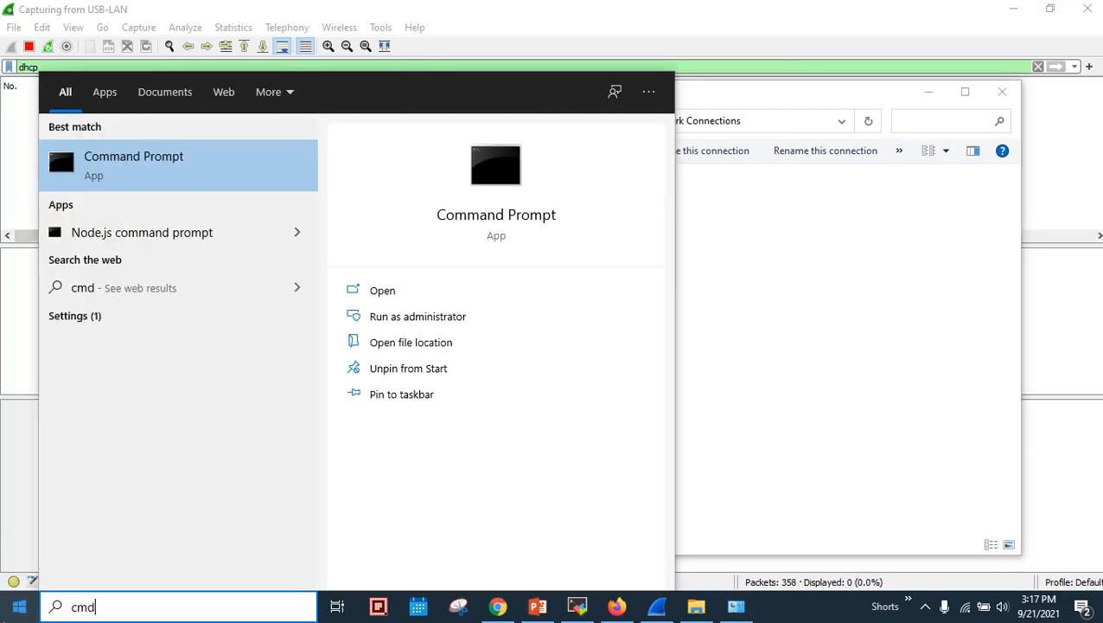
key("Return")
type("ipc")
type("on")
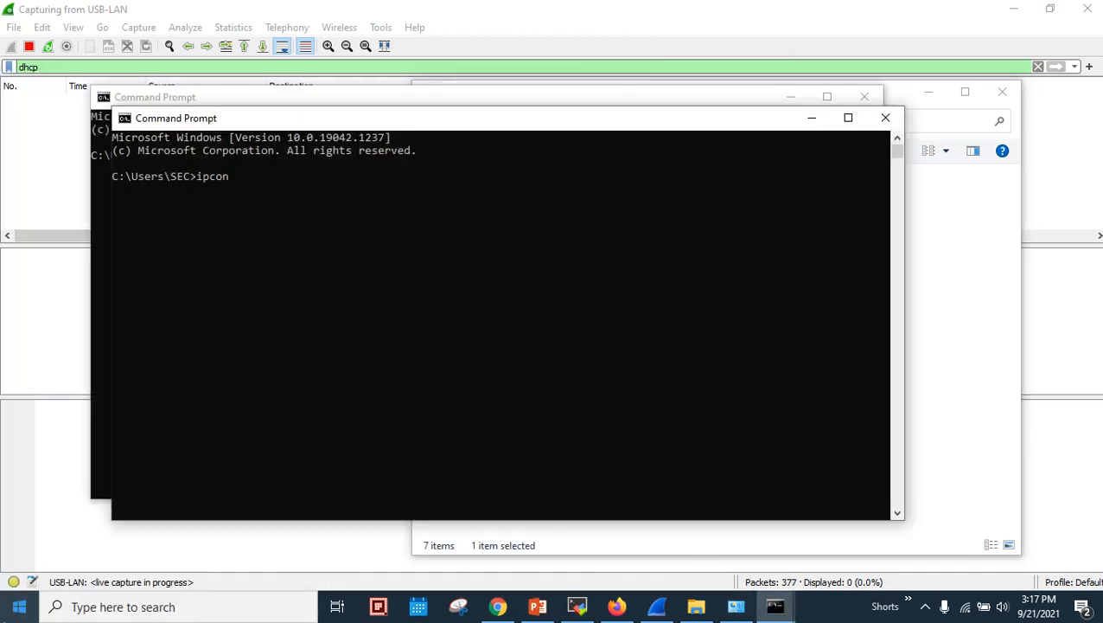
type("fig /renew")
key("Return")
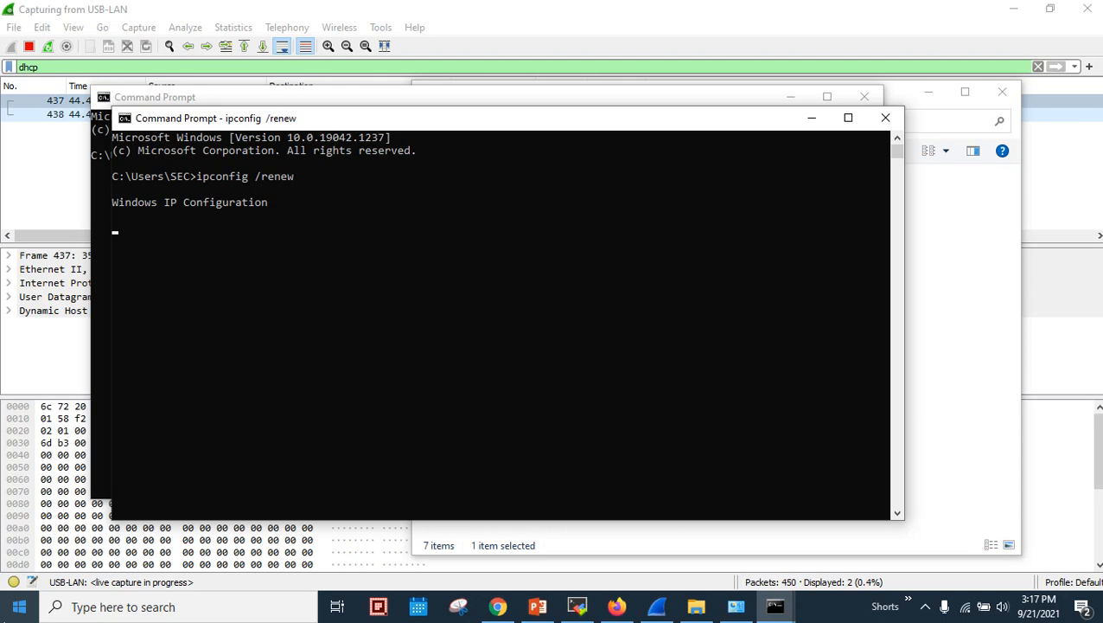
- Examine the DHCP packets captured in Wireshark and return to the switch's web interface in Firefox
left_click(562, 28)
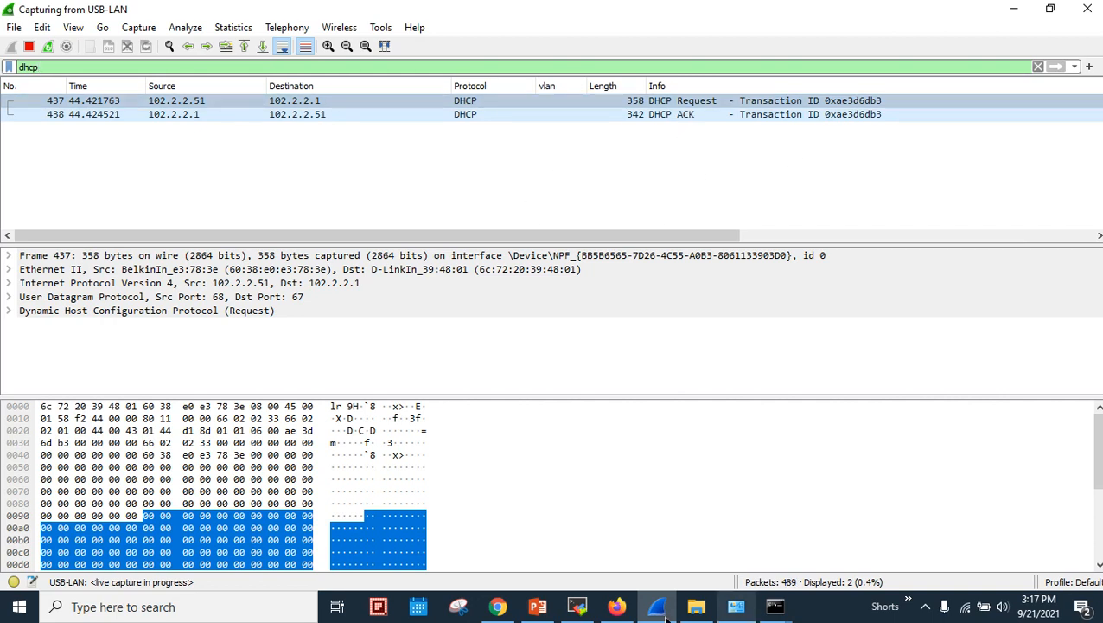
left_click(616, 609)
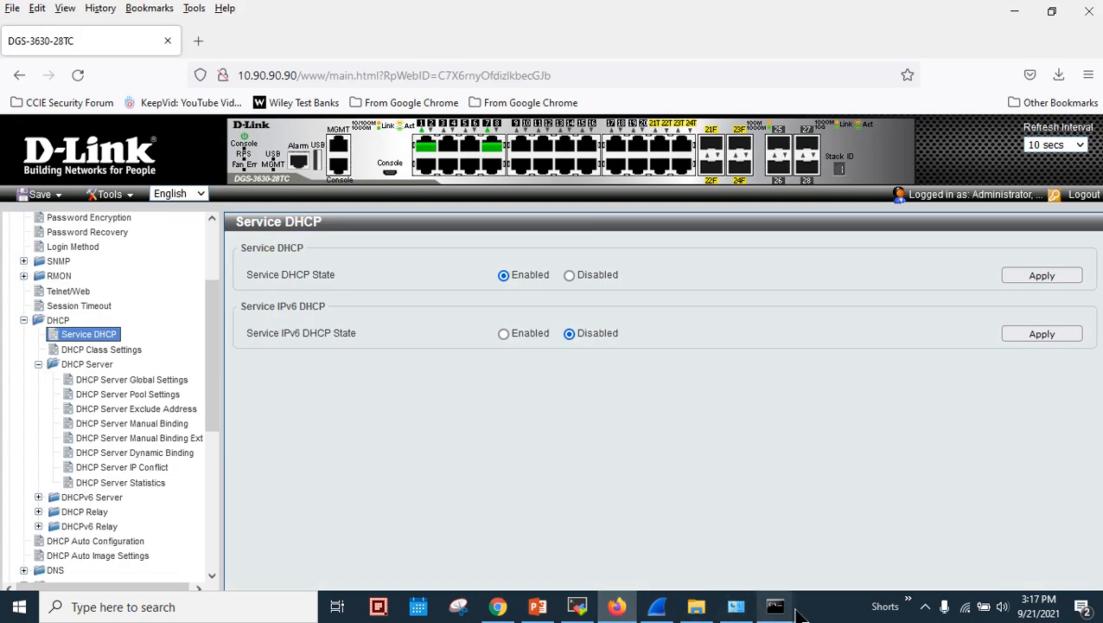
- Open the USB-LAN adapter's network connection details from Network Connections and check its IPv4 address
left_click(736, 607)
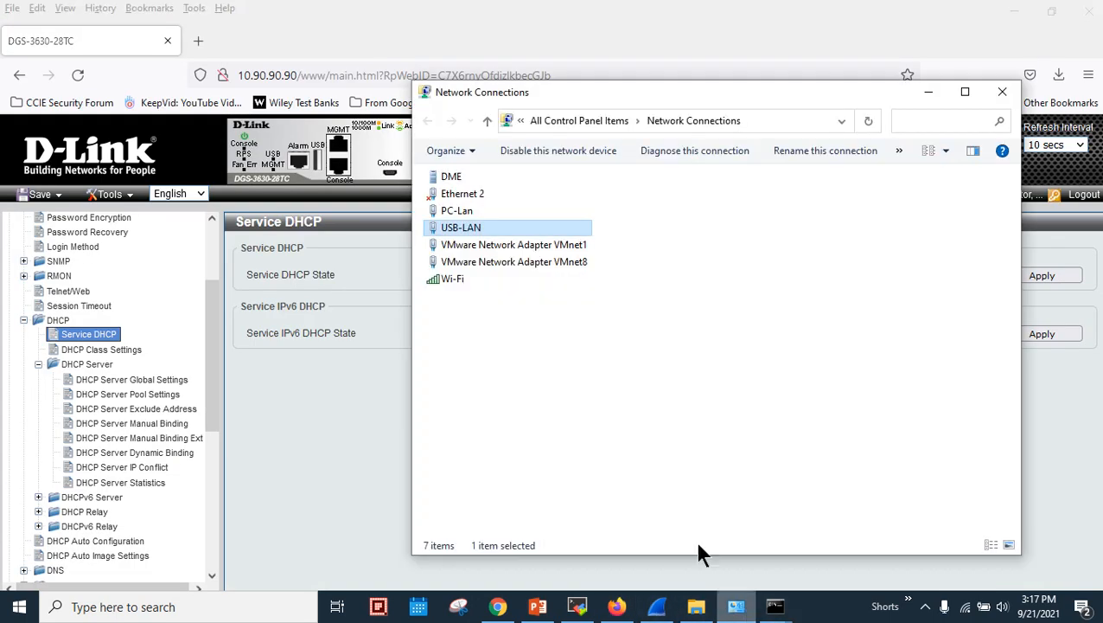
right_click(477, 229)
left_click(528, 256)
left_click(471, 294)
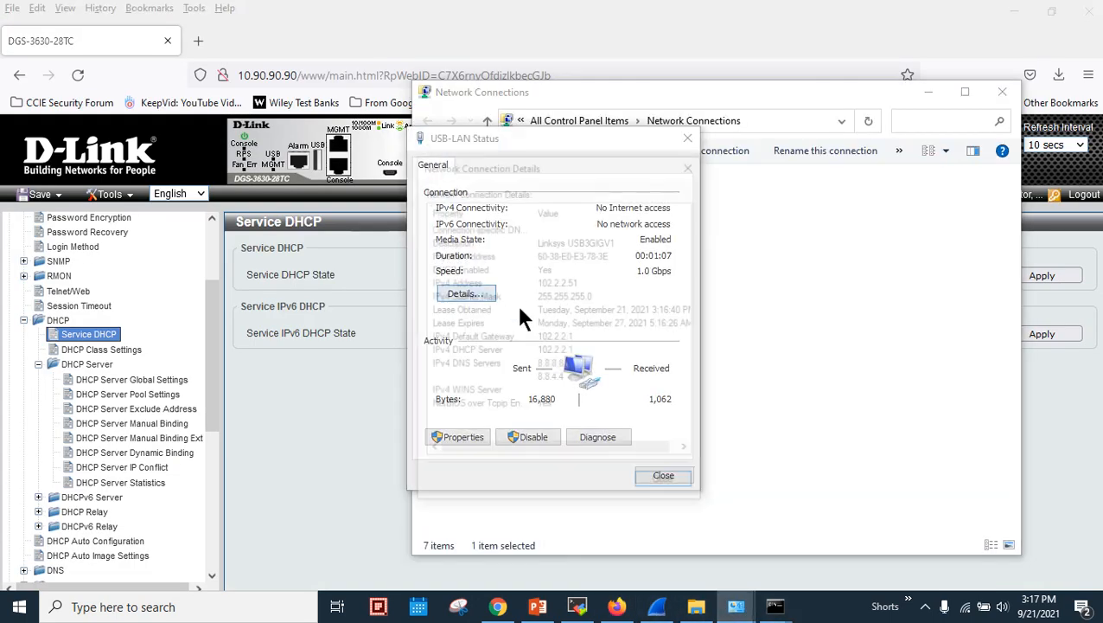
left_click(595, 285)
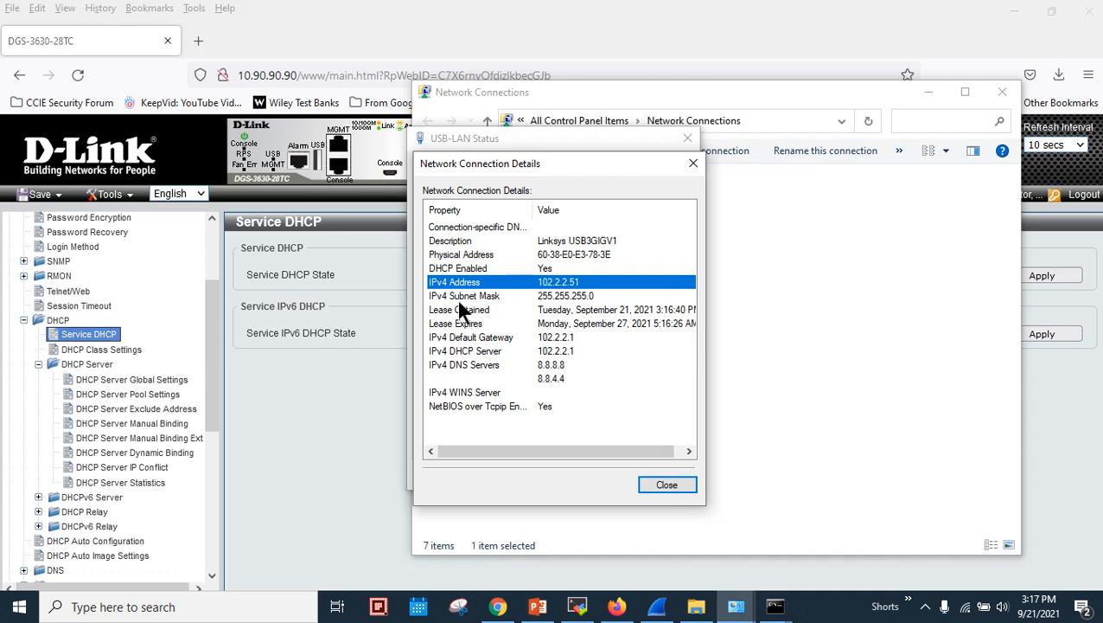
- Return to the switch's web interface, open the DHCP Server Dynamic Binding page and highlight the entry's client hardware address
left_click(281, 387)
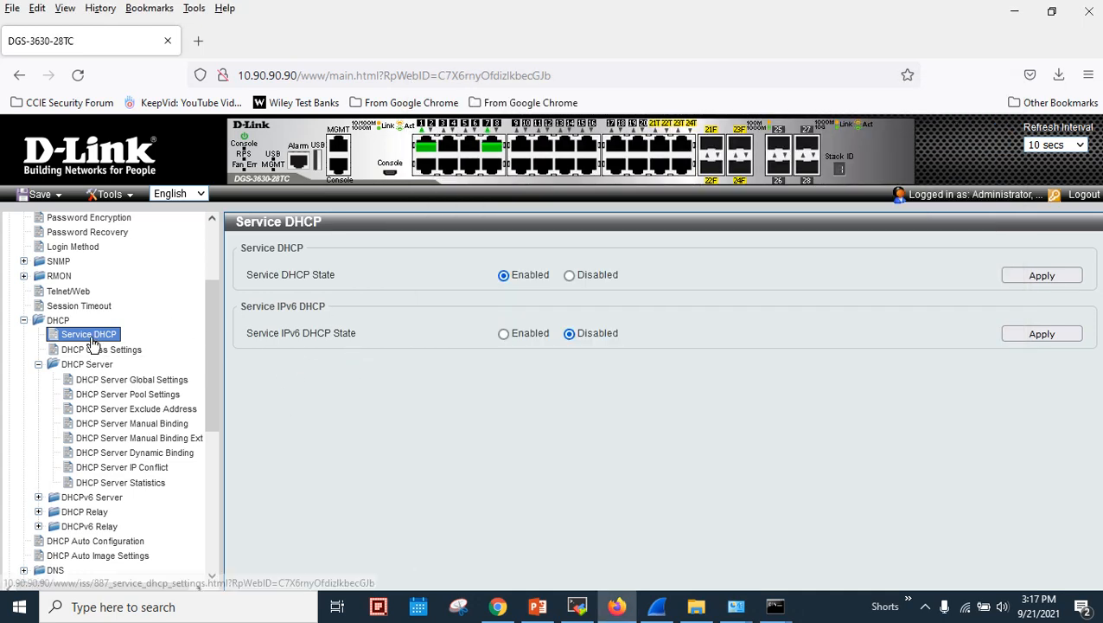
left_click(178, 458)
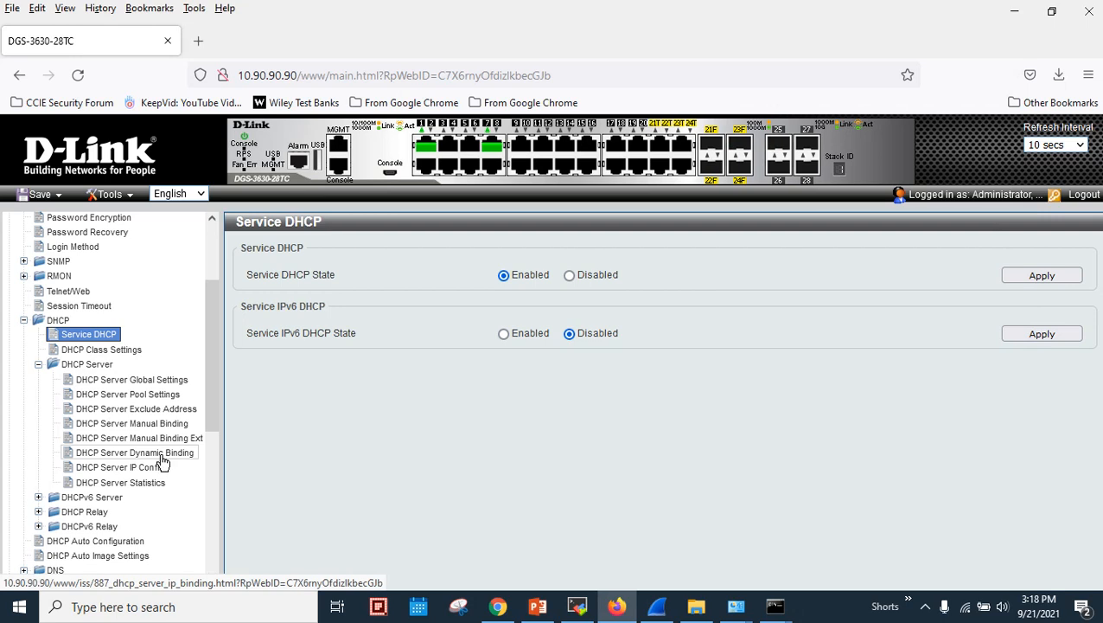
left_click(159, 454)
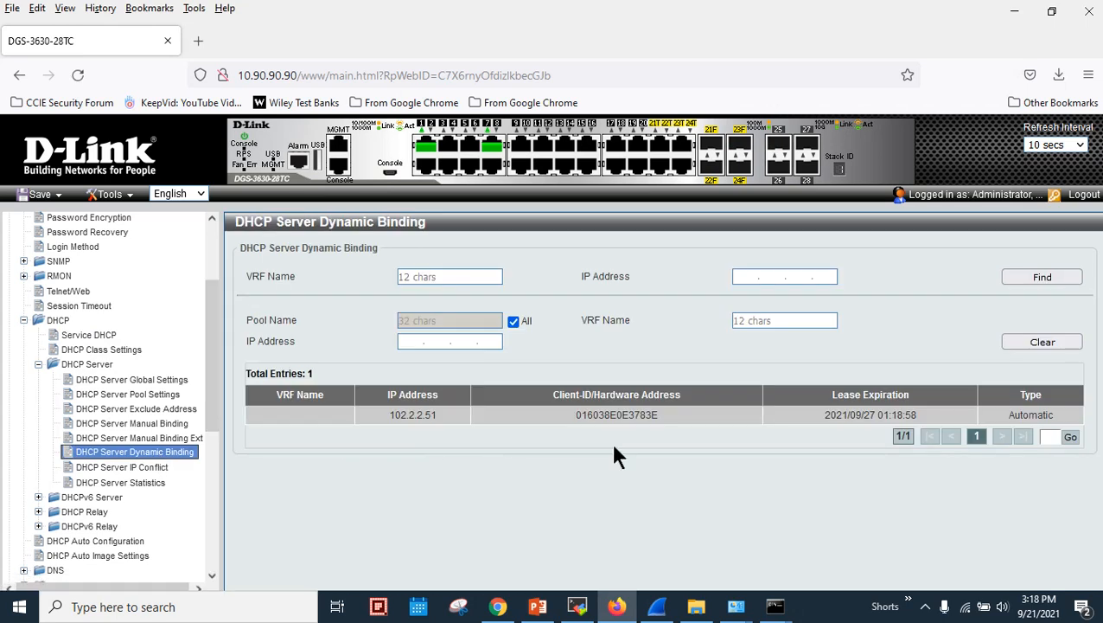
left_click_drag(581, 414, 663, 414)
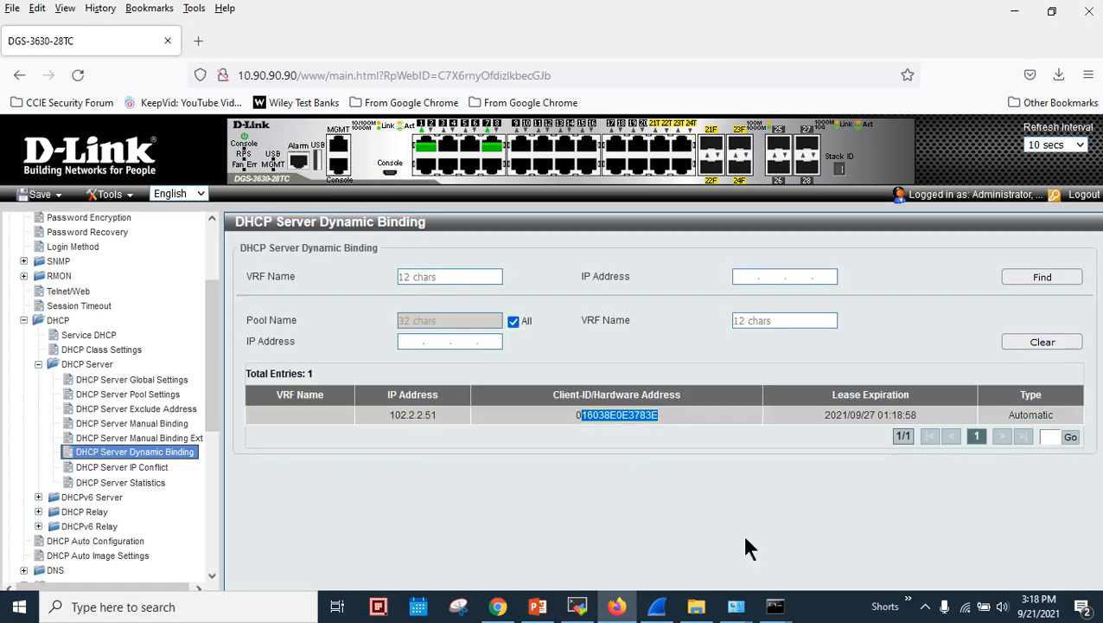
- Place the USB-LAN status and connection details beside the dynamic binding table and highlight the adapter's physical address
mouse_move(736, 606)
left_click(743, 468)
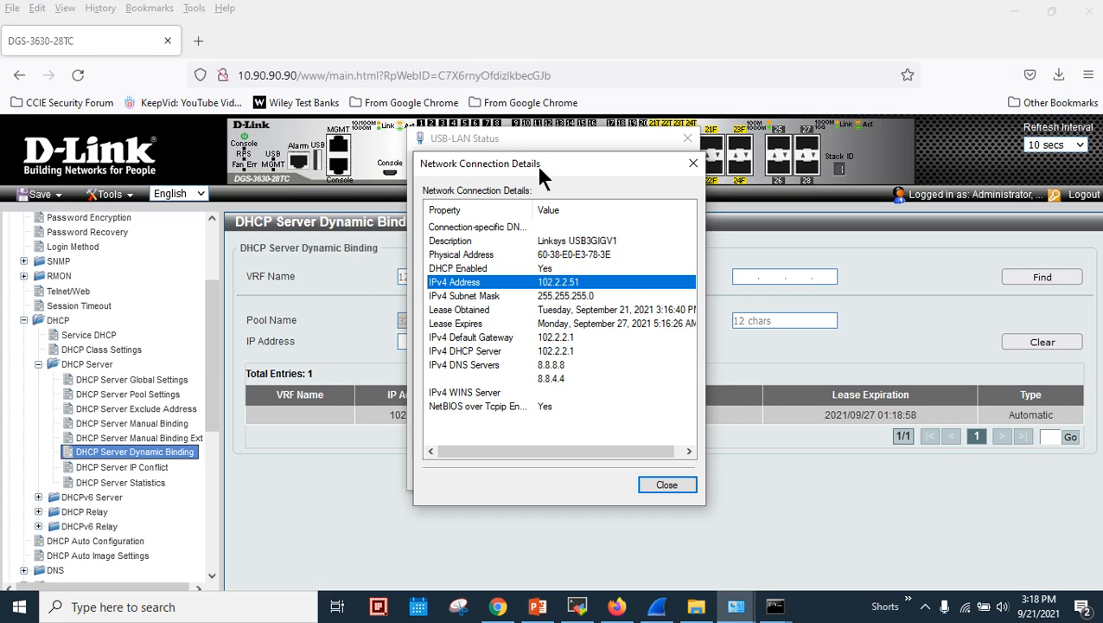
left_click_drag(529, 166, 349, 166)
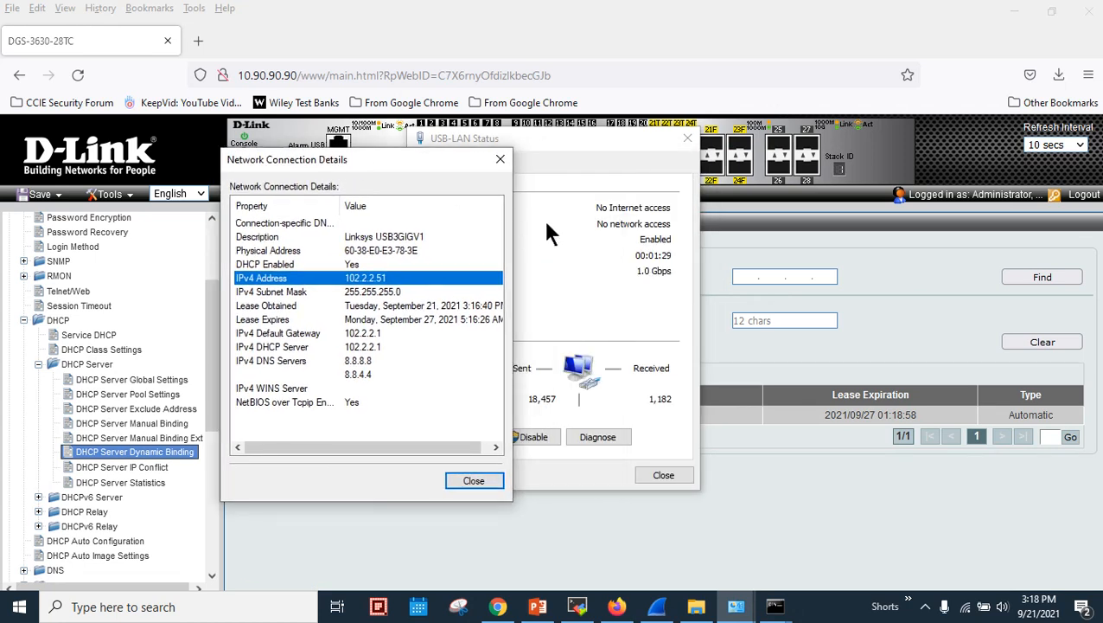
left_click(500, 160)
left_click_drag(547, 148, 197, 157)
left_click(121, 302)
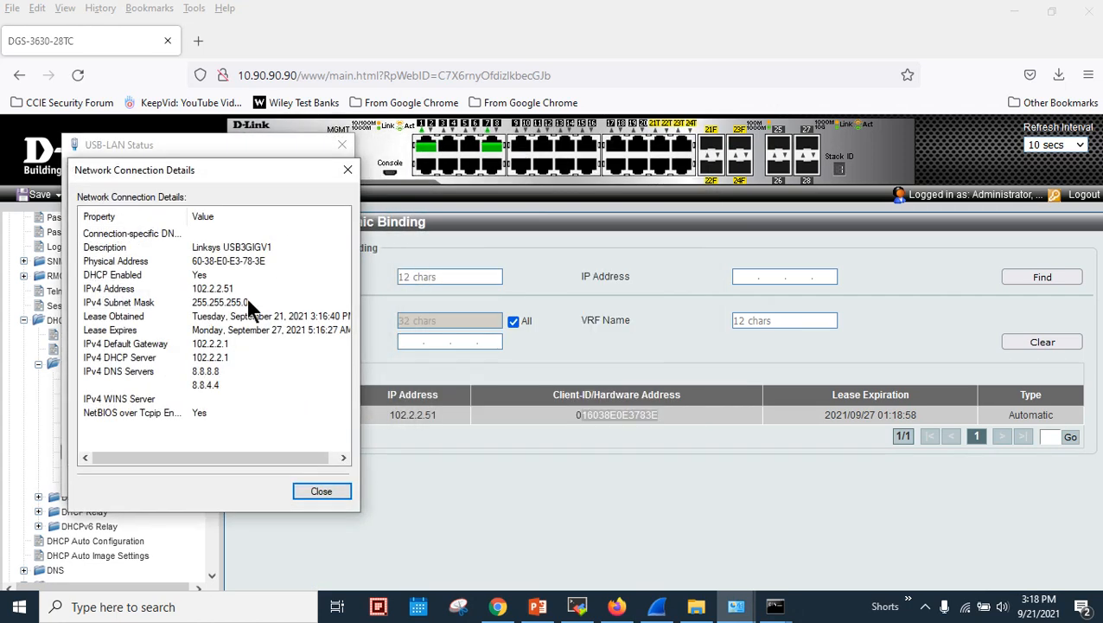
left_click(243, 263)
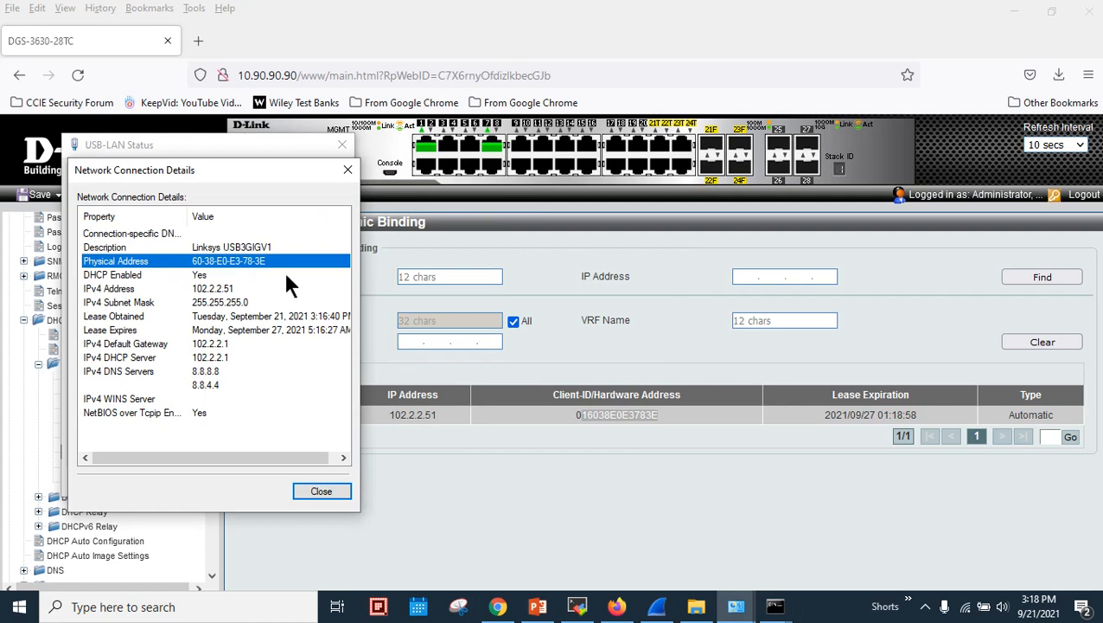
- Compare the USB-LAN connection details with the dynamic binding entry again and highlight the entry's binding type
left_click(619, 444)
mouse_move(736, 607)
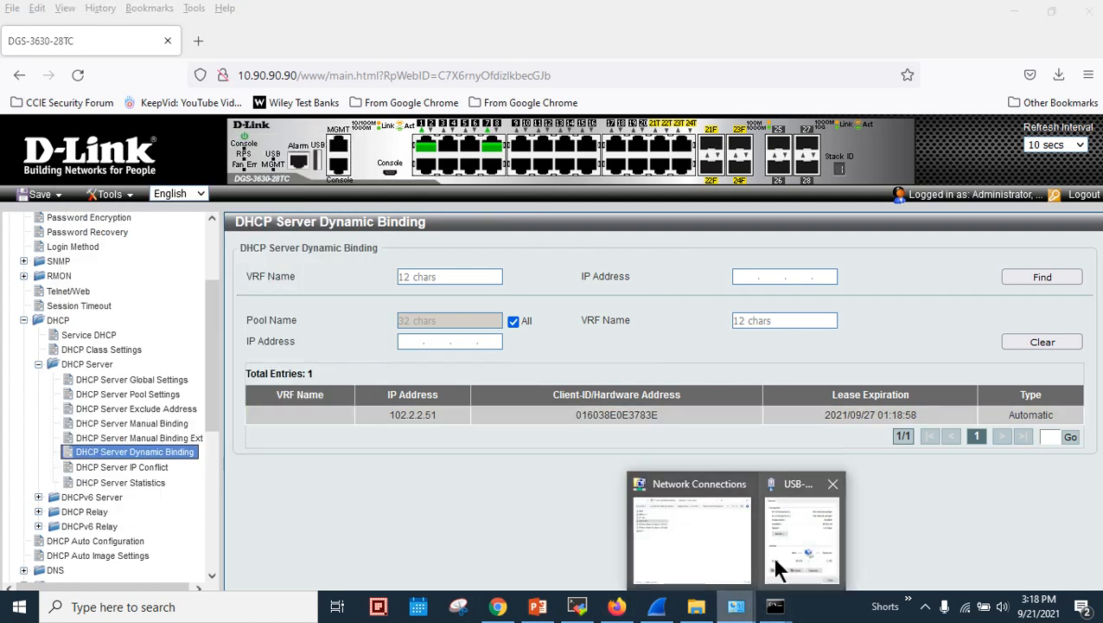
left_click(771, 555)
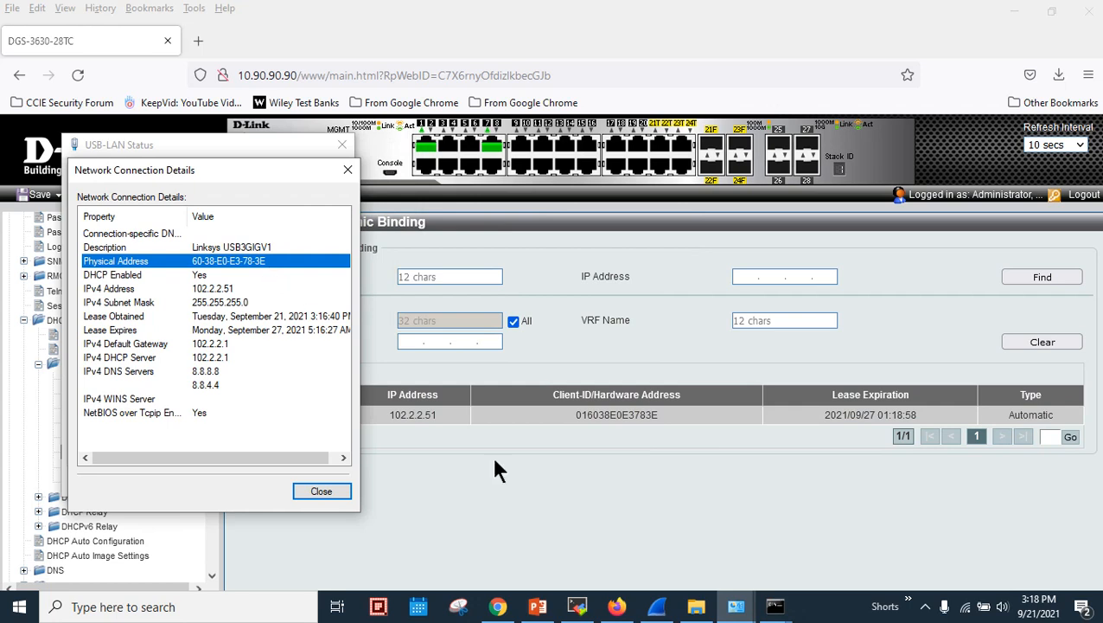
left_click(544, 492)
double_click(1024, 416)
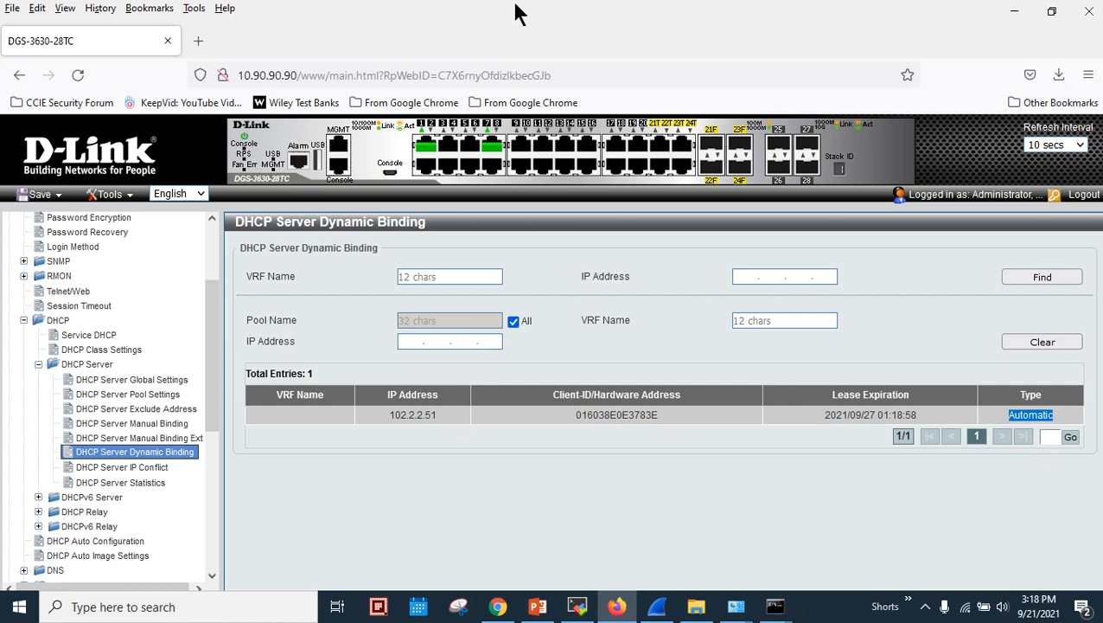
mouse_move(522, 4)
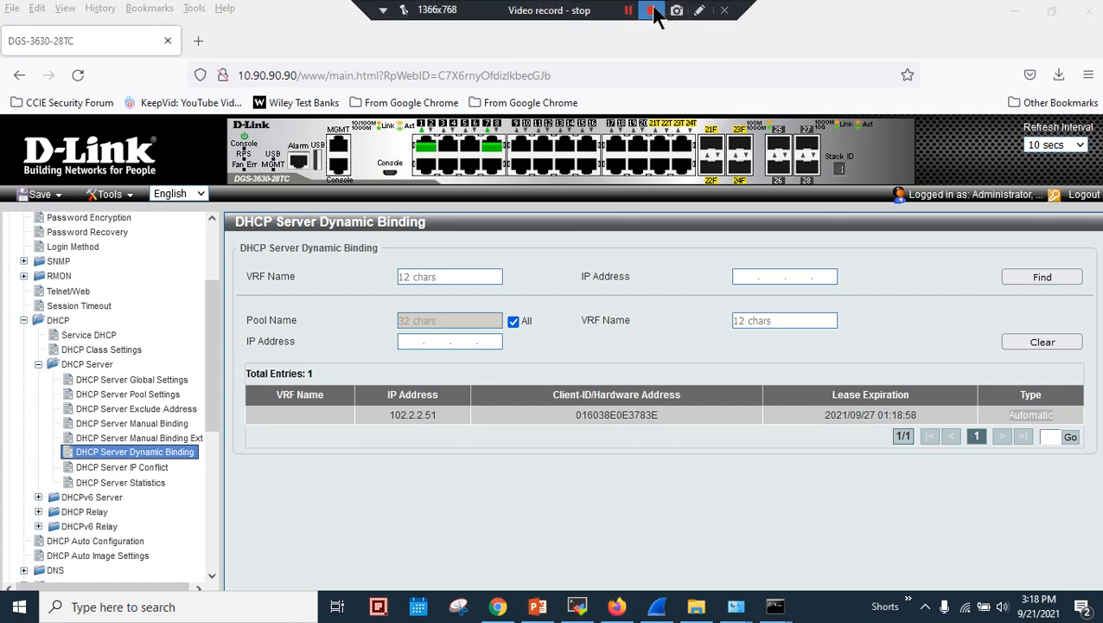